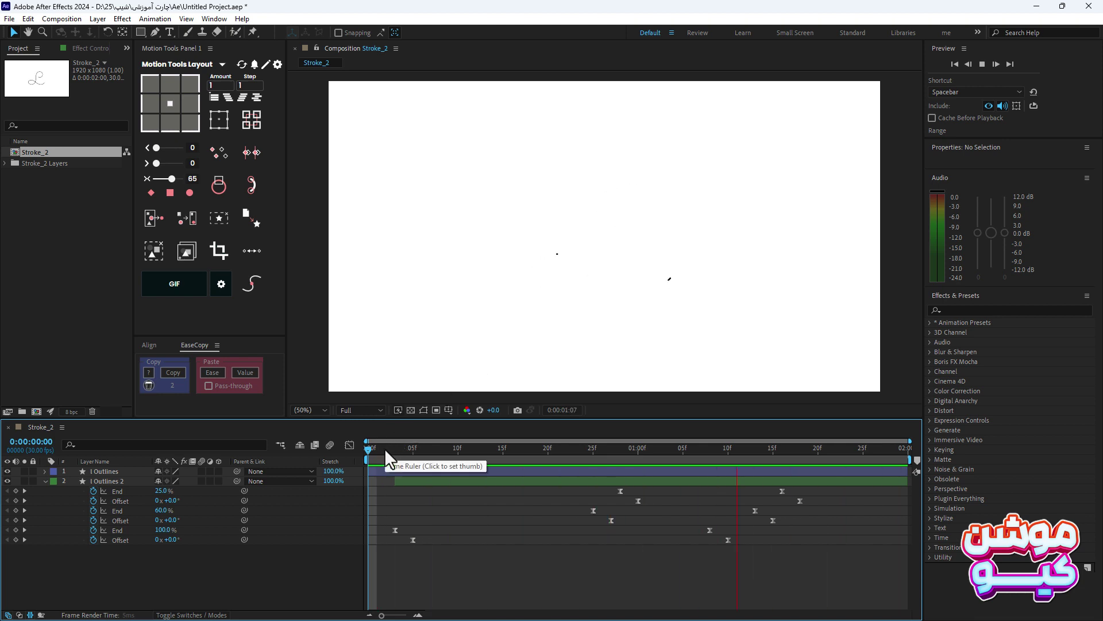
Stop the preview and delete the l Outlines 2 layer from the Stroke_2 composition.
key(space)
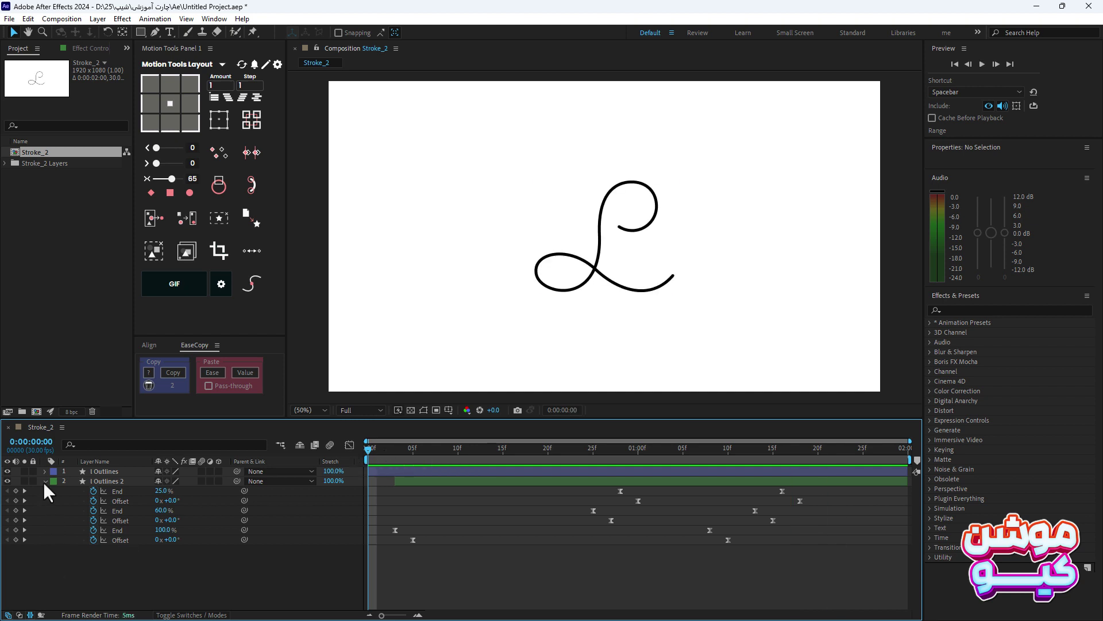
click(45, 481)
click(101, 481)
key(Delete)
Remove the Trim Paths 1 operator from the l Outlines layer.
click(45, 471)
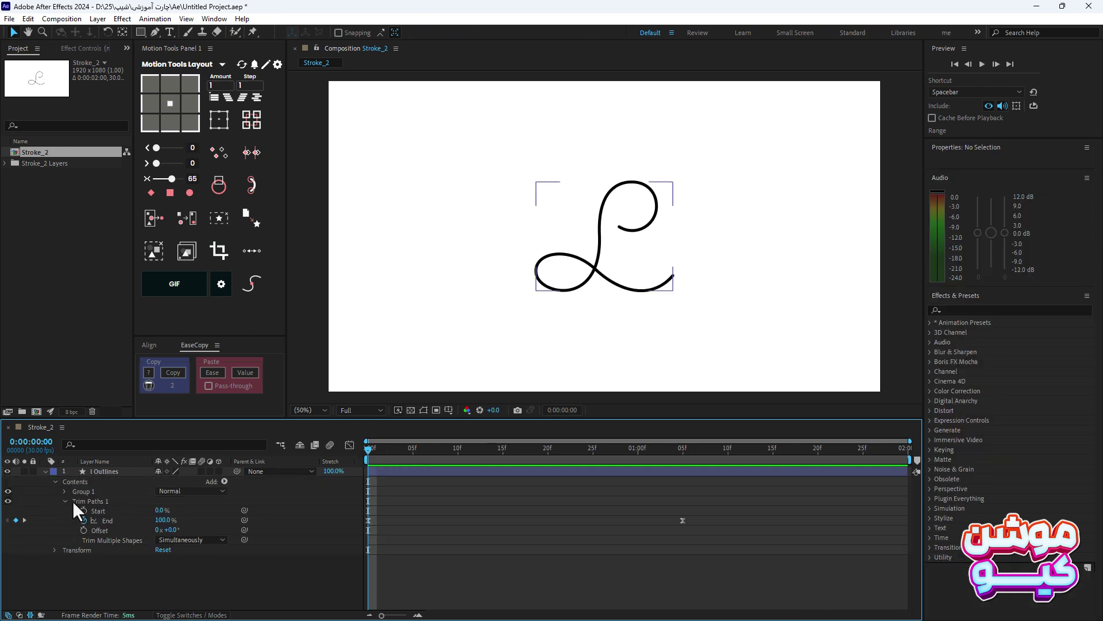
click(77, 499)
key(Delete)
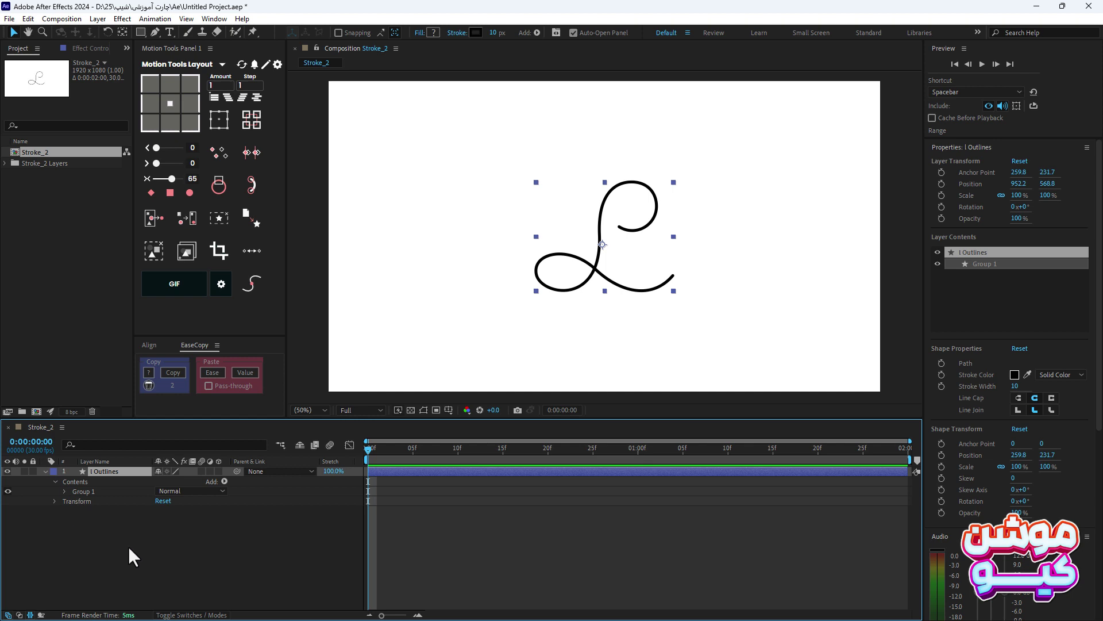
click(129, 546)
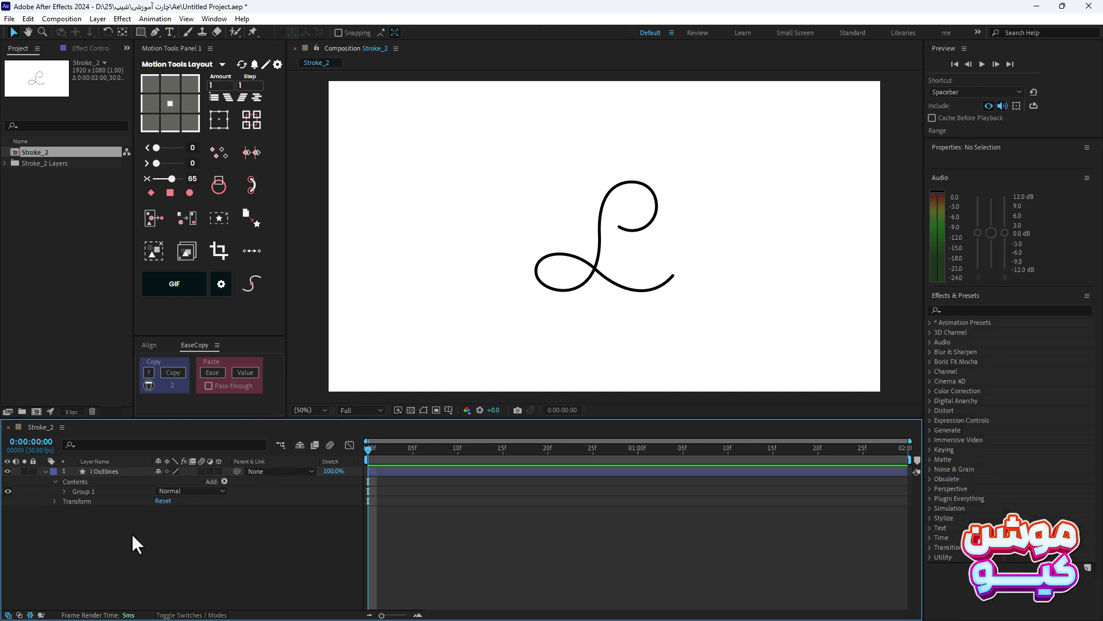
Add Trim Paths to the l Outlines contents and keyframe End from 100% at 0:00:00:00 to 0% at 0:00:01:05.
click(84, 483)
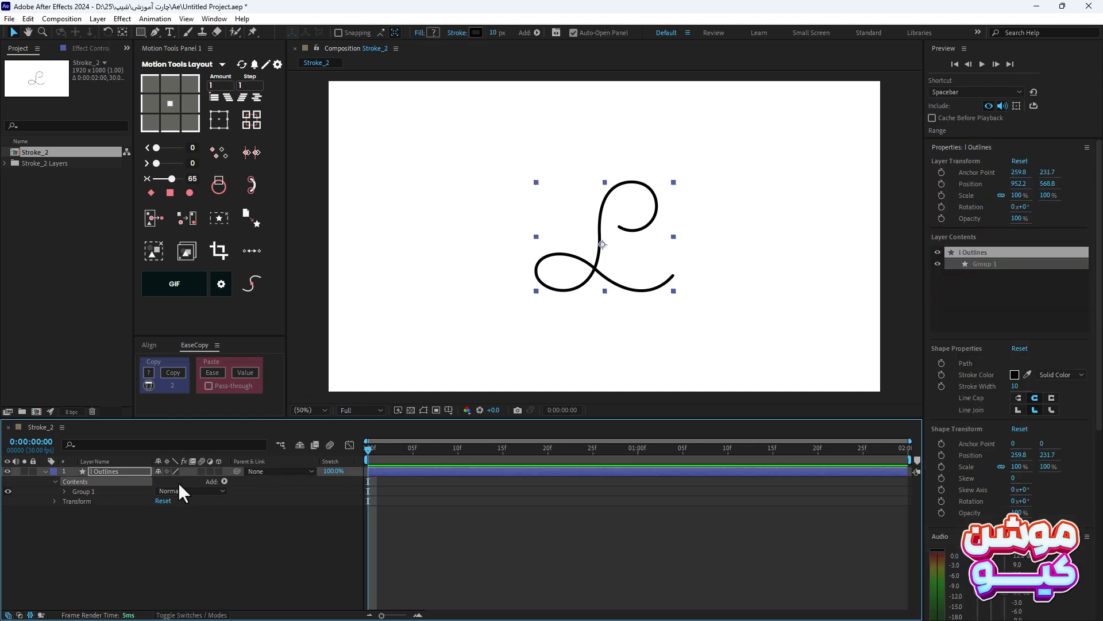
click(224, 481)
click(265, 418)
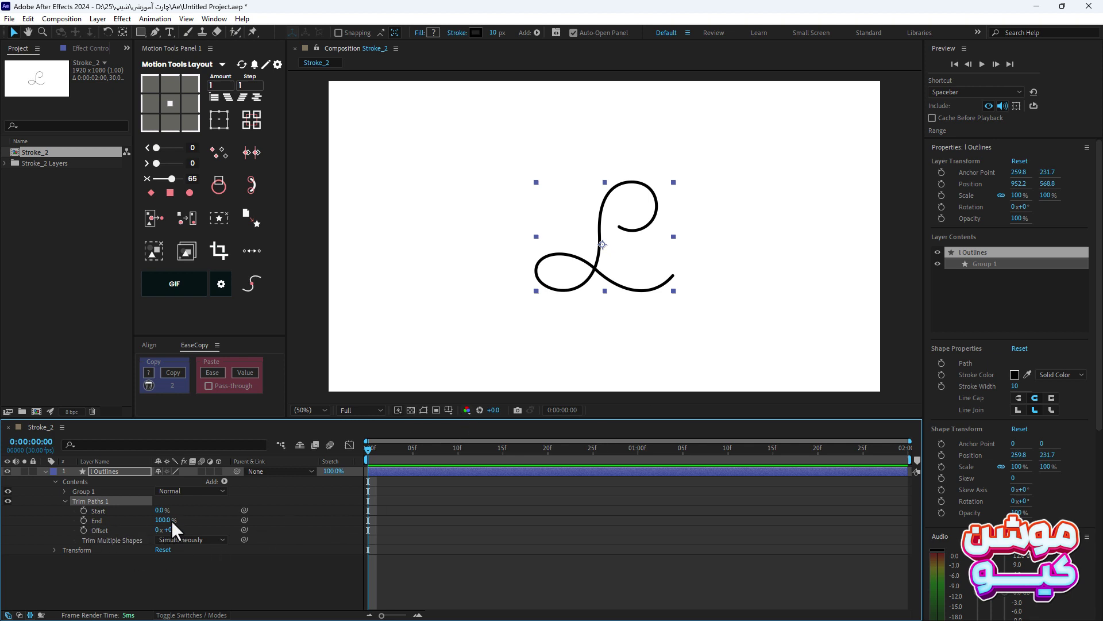
mouse_move(171, 521)
mouse_down()
mouse_move(132, 523)
mouse_move(173, 522)
mouse_up()
drag(512, 448, 682, 454)
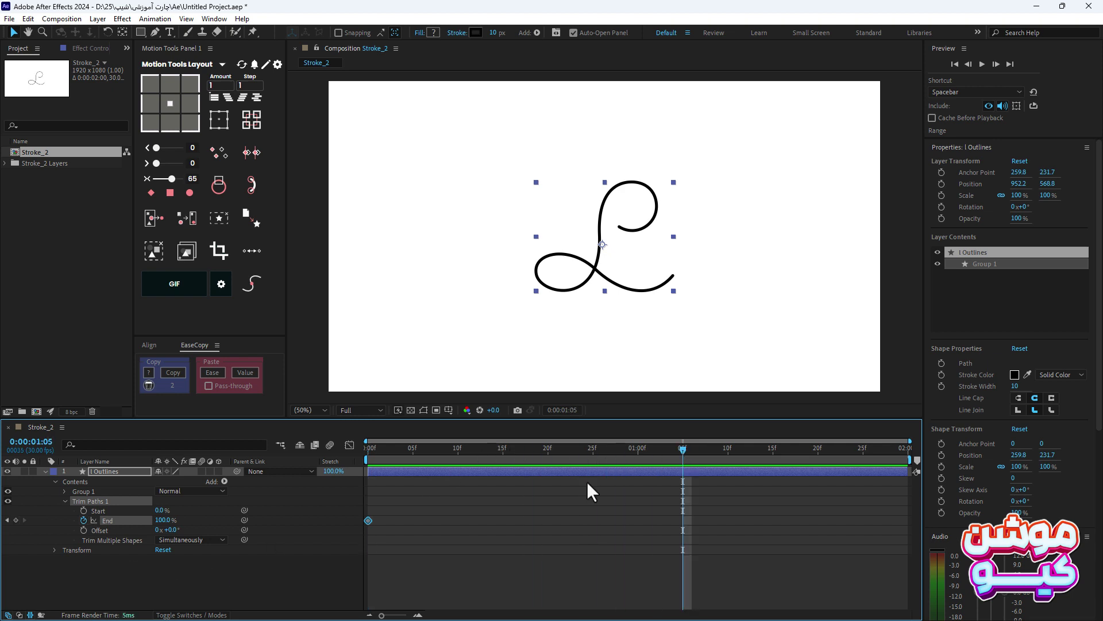
drag(168, 529, 50, 521)
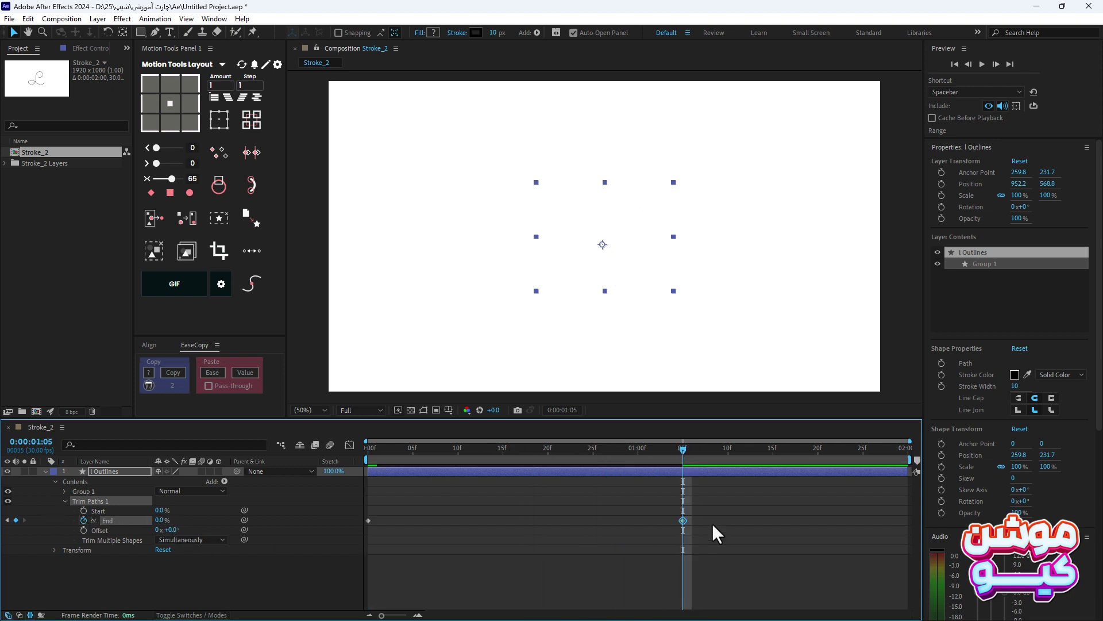
Apply Easy Ease to both Trim Paths End keyframes.
mouse_move(710, 517)
mouse_down()
mouse_move(568, 533)
mouse_move(361, 525)
mouse_up()
right_click(368, 521)
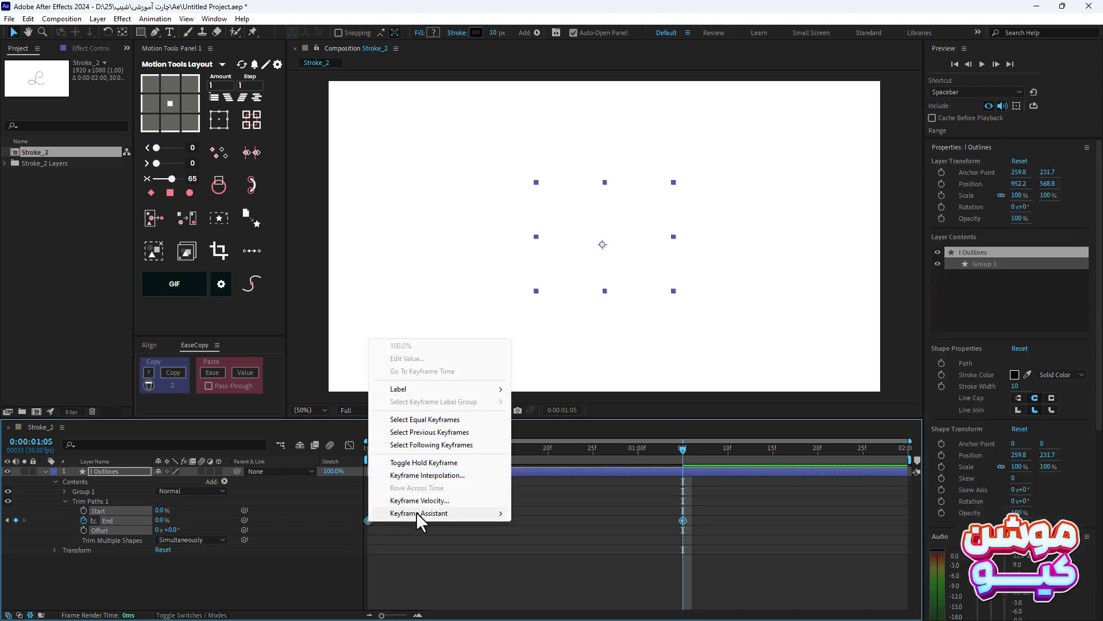
mouse_move(436, 513)
click(534, 438)
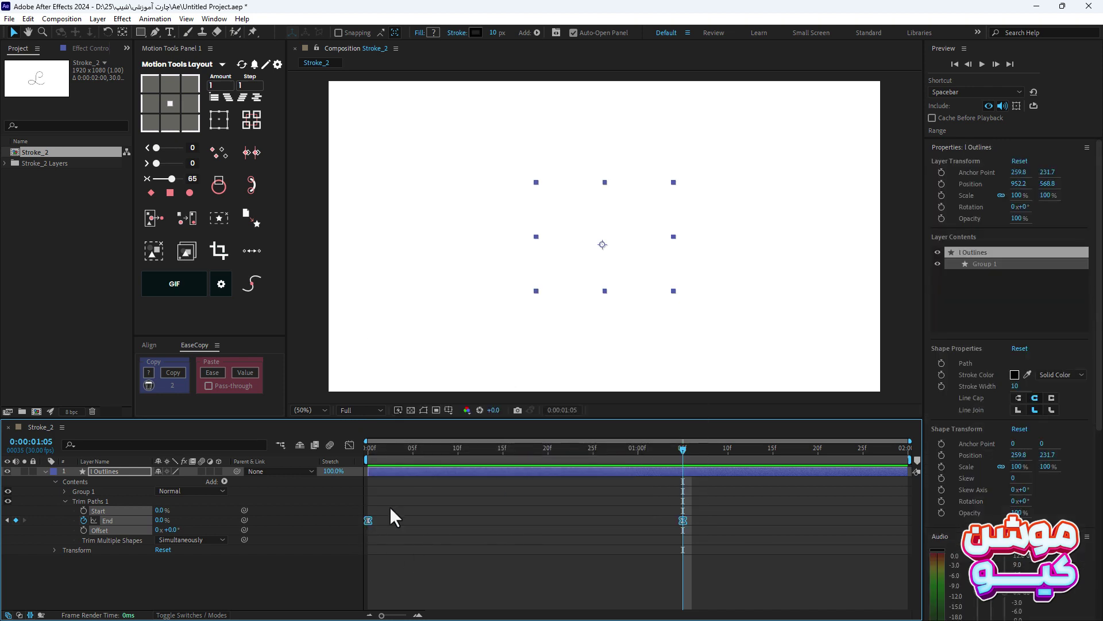
Reshape the End speed curve in the Graph Editor, lengthening the first keyframe's ease so the speed peaks near frame 28.
drag(371, 449, 467, 450)
click(449, 451)
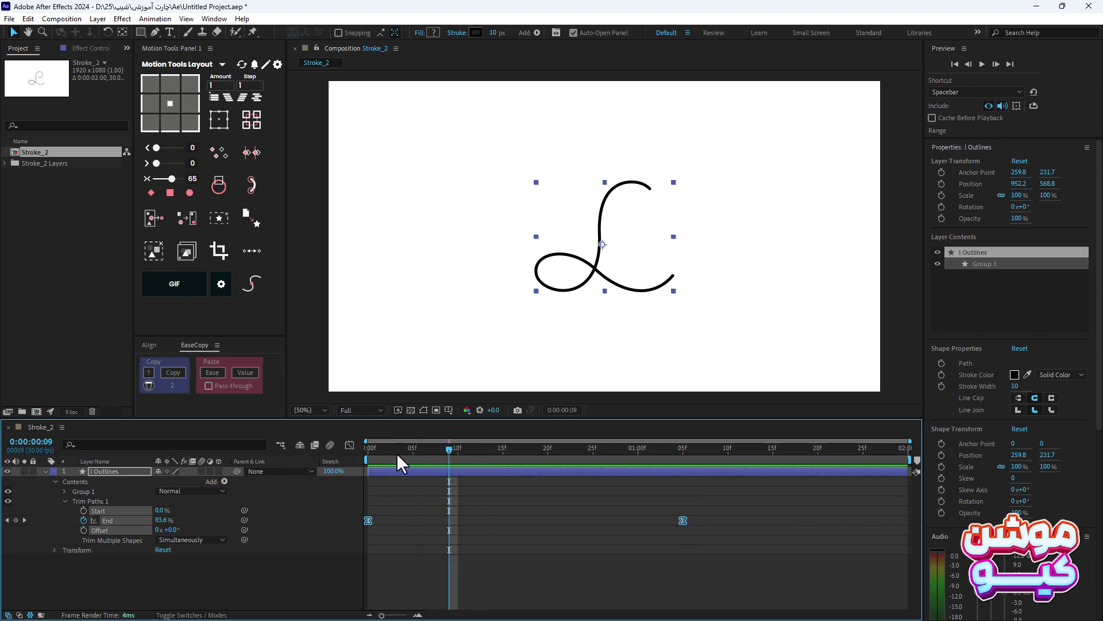
click(349, 445)
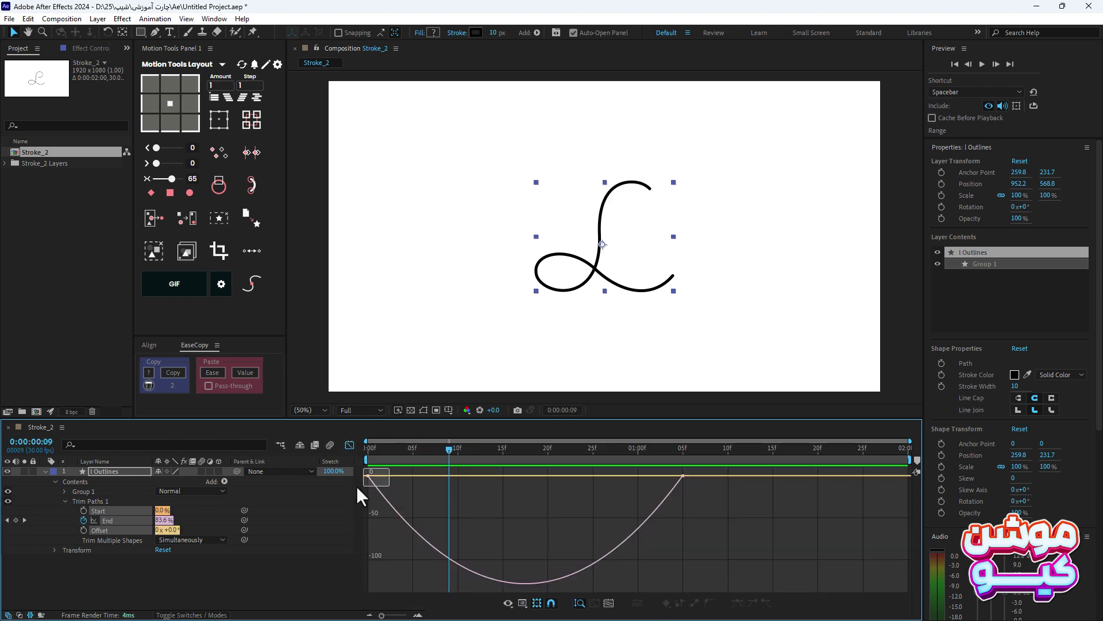
click(368, 475)
drag(420, 470, 538, 474)
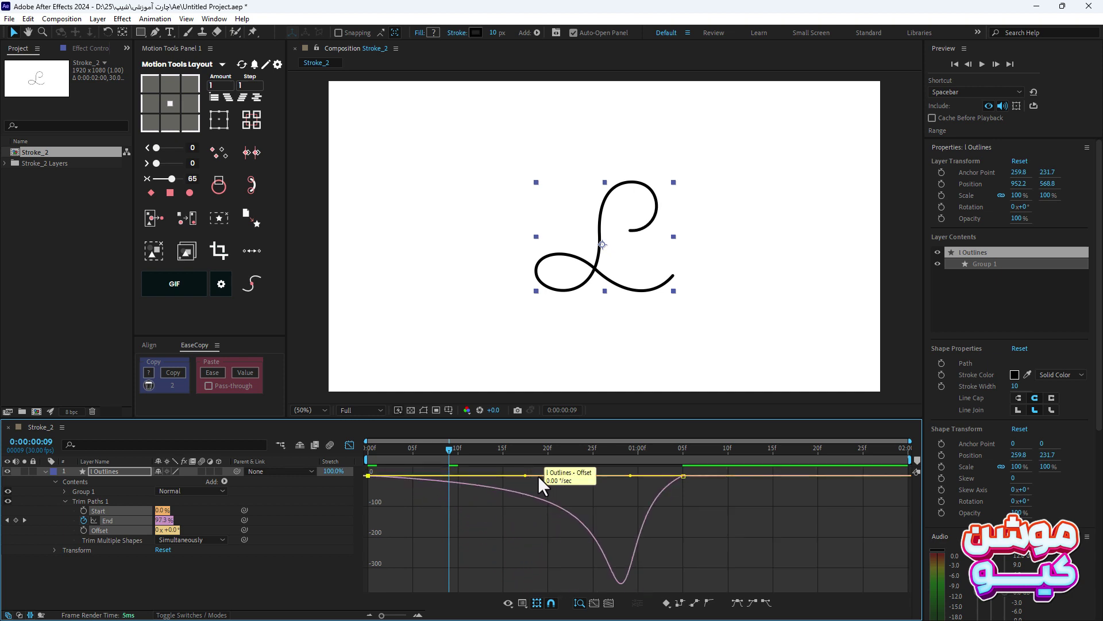
Scrub and play the stroke animation from the start to check the timing of the adjusted easing.
mouse_move(367, 447)
mouse_down()
mouse_move(658, 460)
mouse_move(368, 460)
mouse_move(503, 467)
mouse_up()
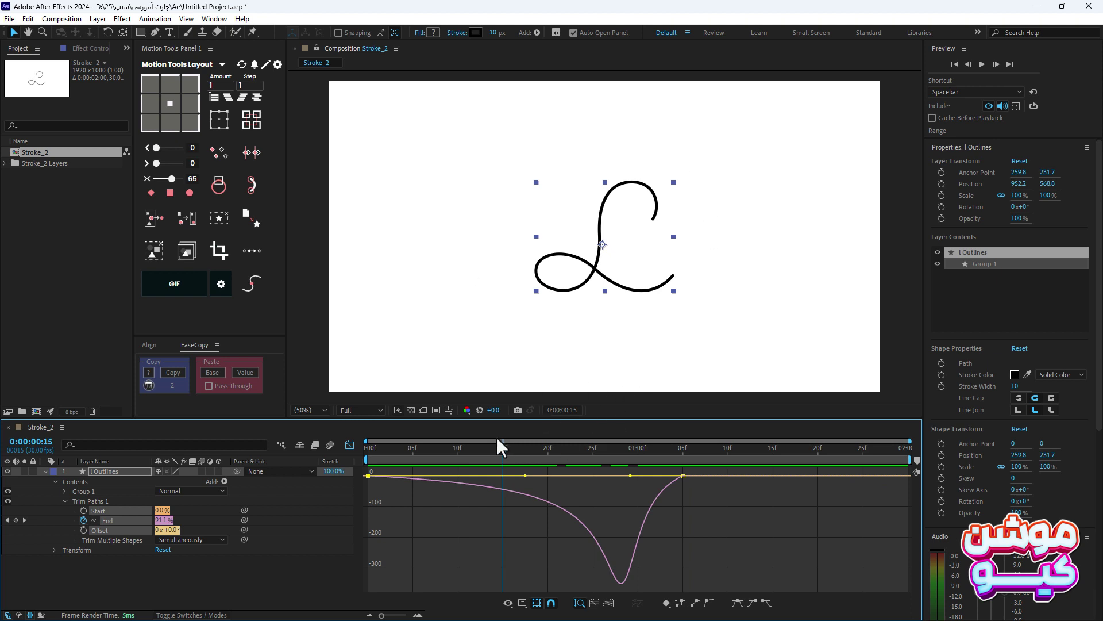
mouse_move(396, 453)
mouse_down()
mouse_move(368, 451)
mouse_move(635, 456)
mouse_move(390, 452)
mouse_up()
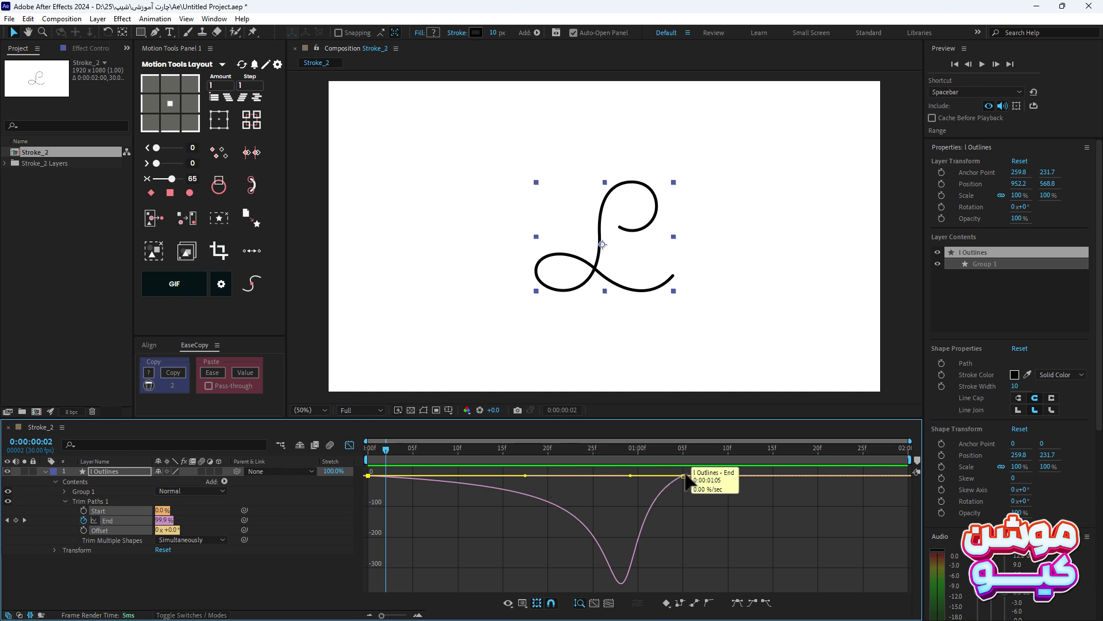
click(371, 451)
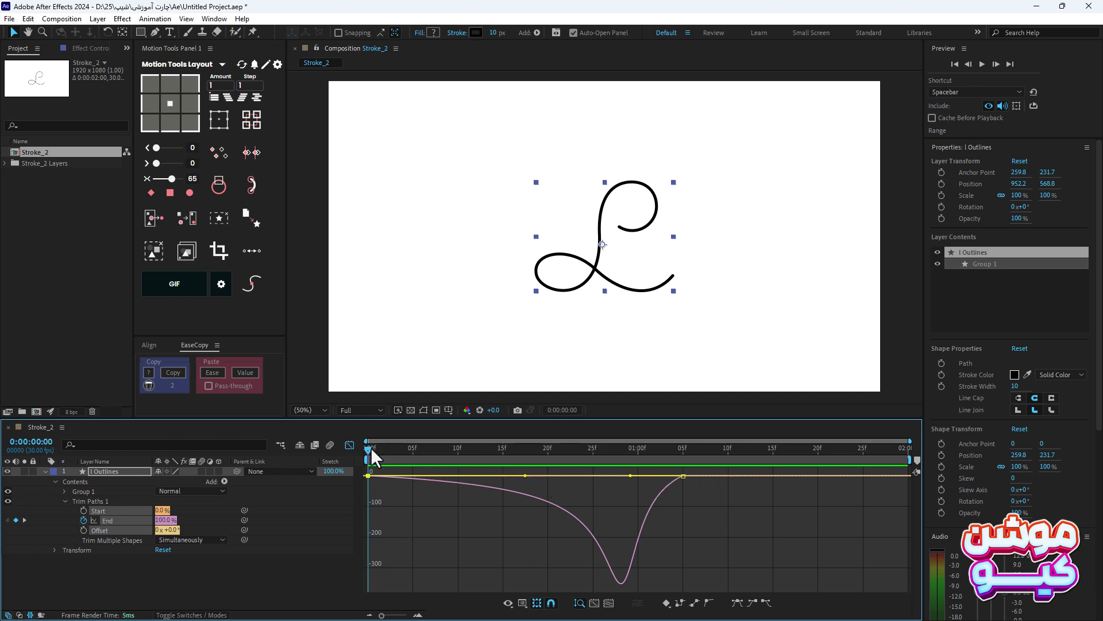
key(space)
key(space)
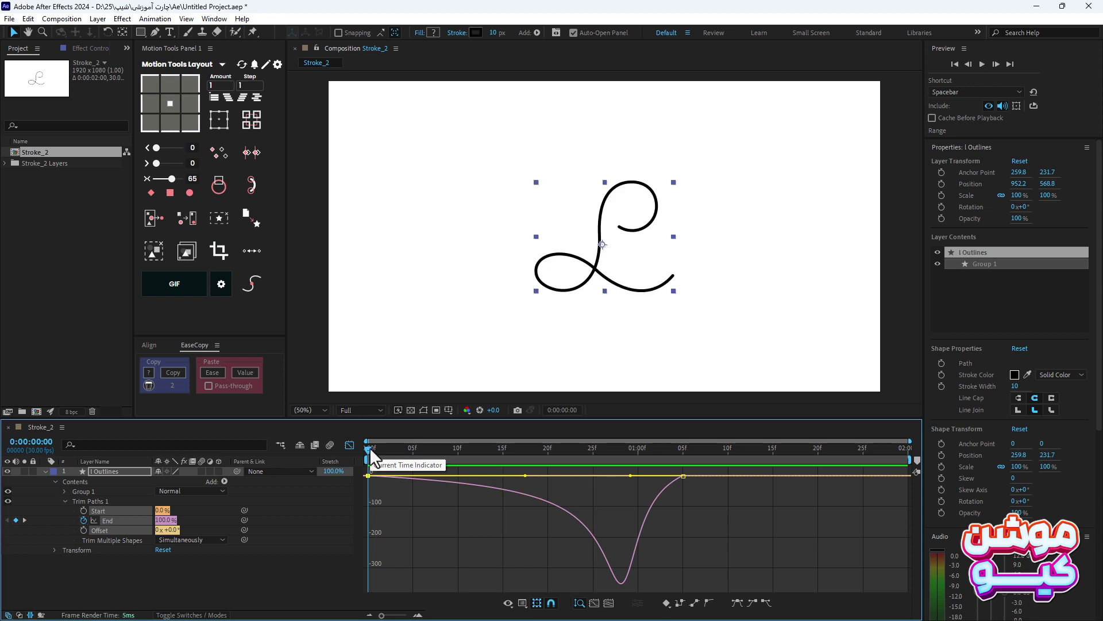
key(space)
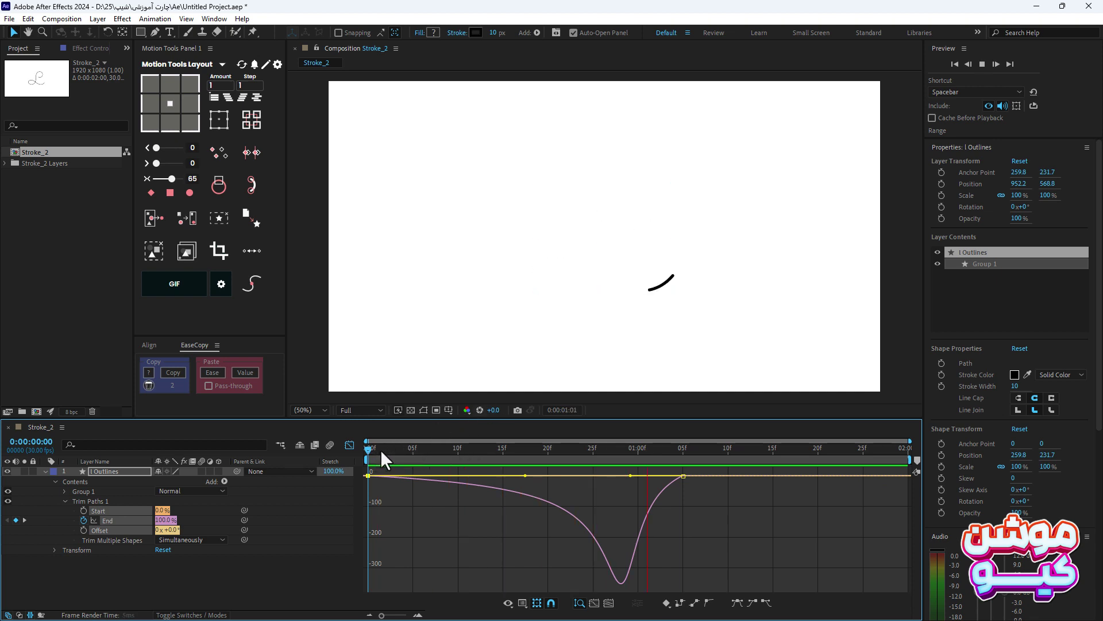
mouse_move(381, 449)
mouse_down()
mouse_move(532, 450)
mouse_move(374, 450)
mouse_up()
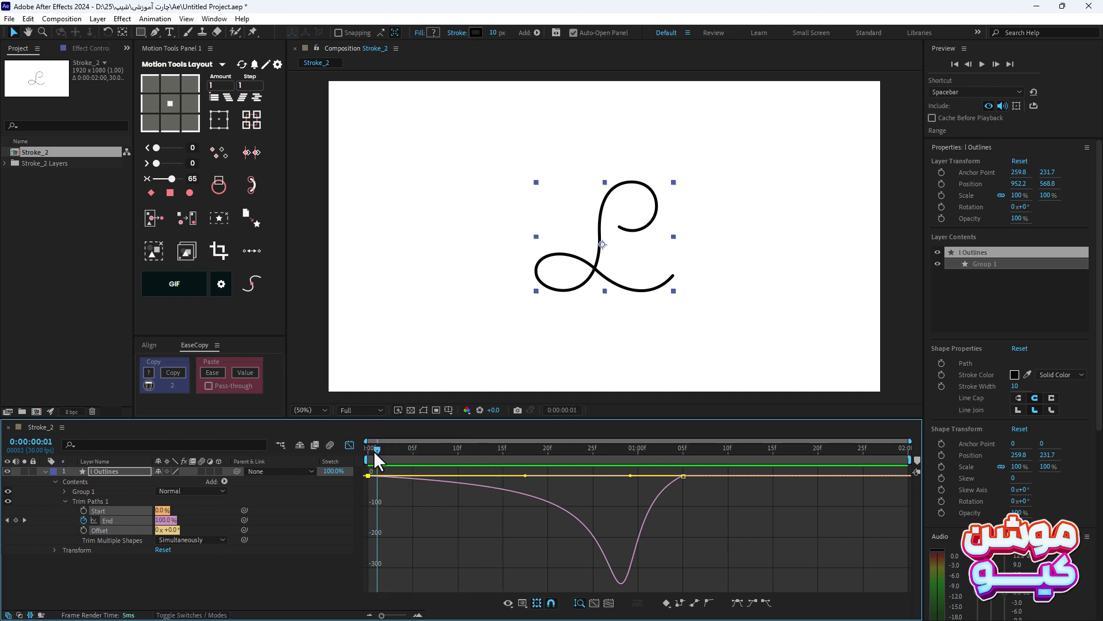
key(space)
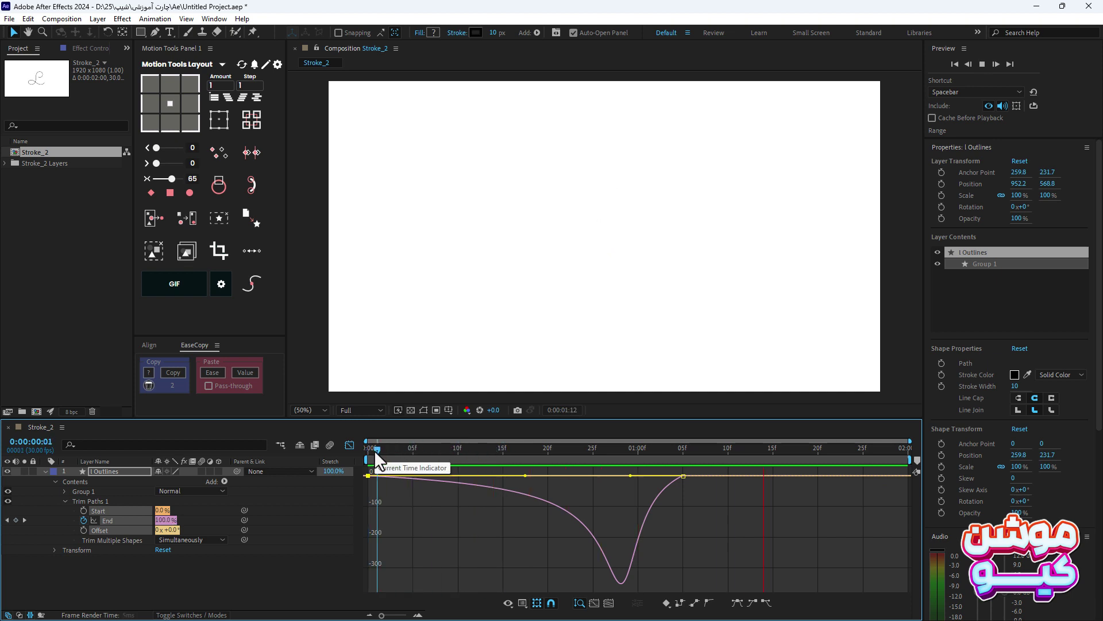
key(space)
drag(374, 450, 367, 450)
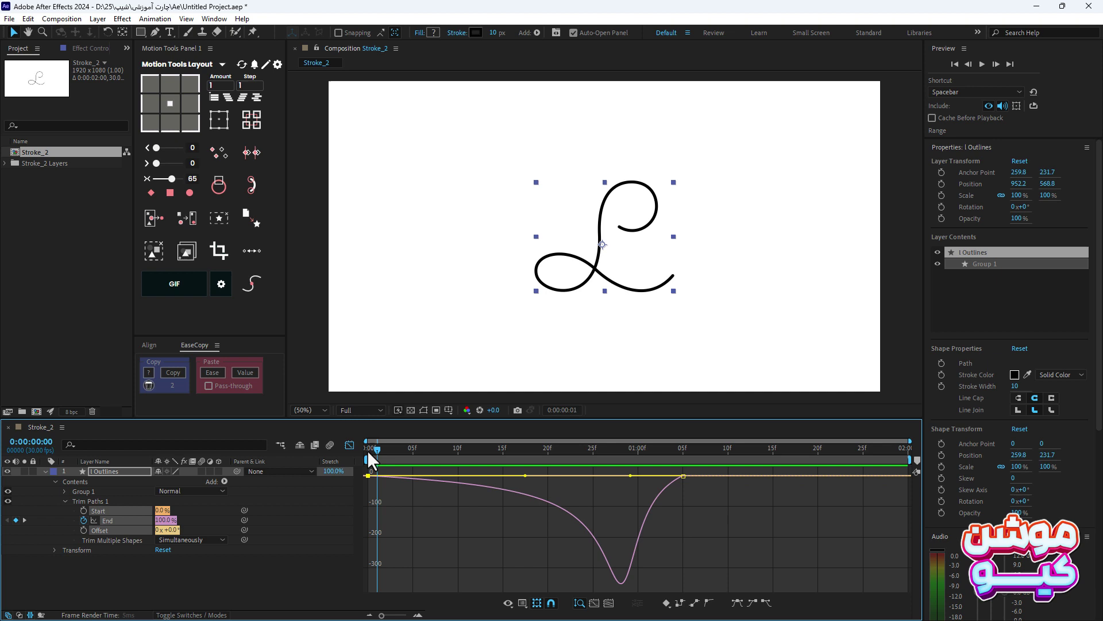
Collapse the l Outlines layer, return to the layer bar view and duplicate the layer.
click(46, 471)
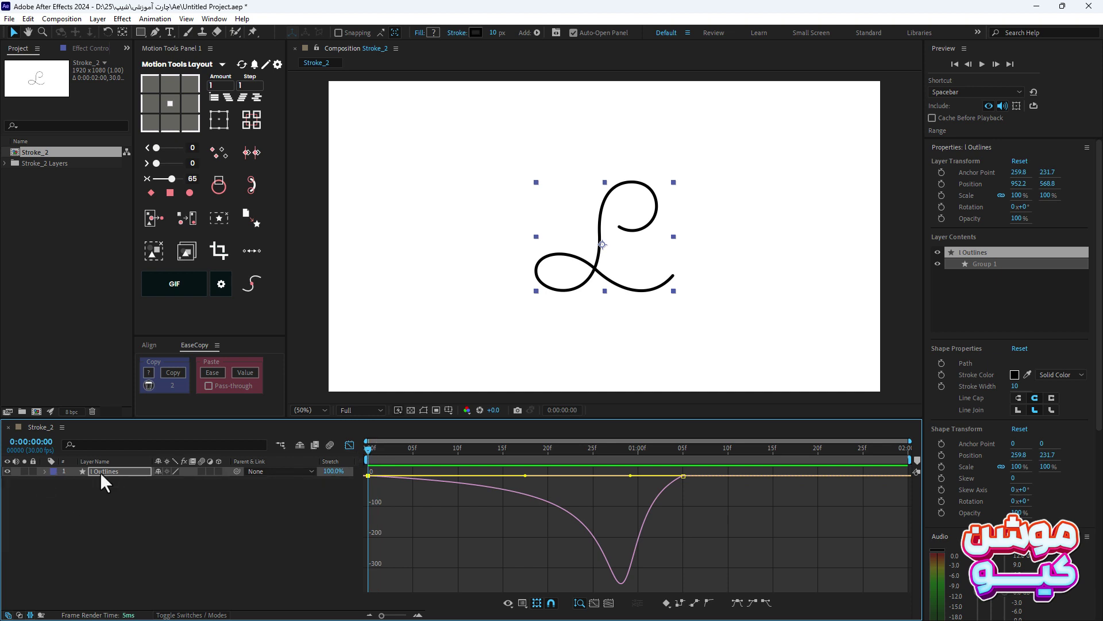
click(343, 447)
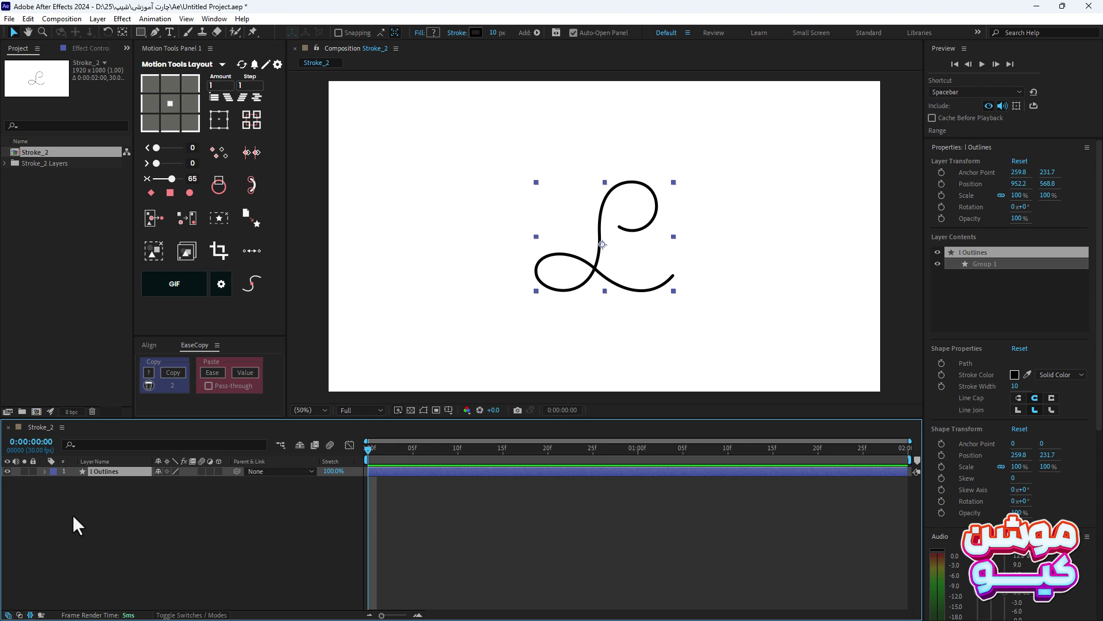
key(ctrl+d)
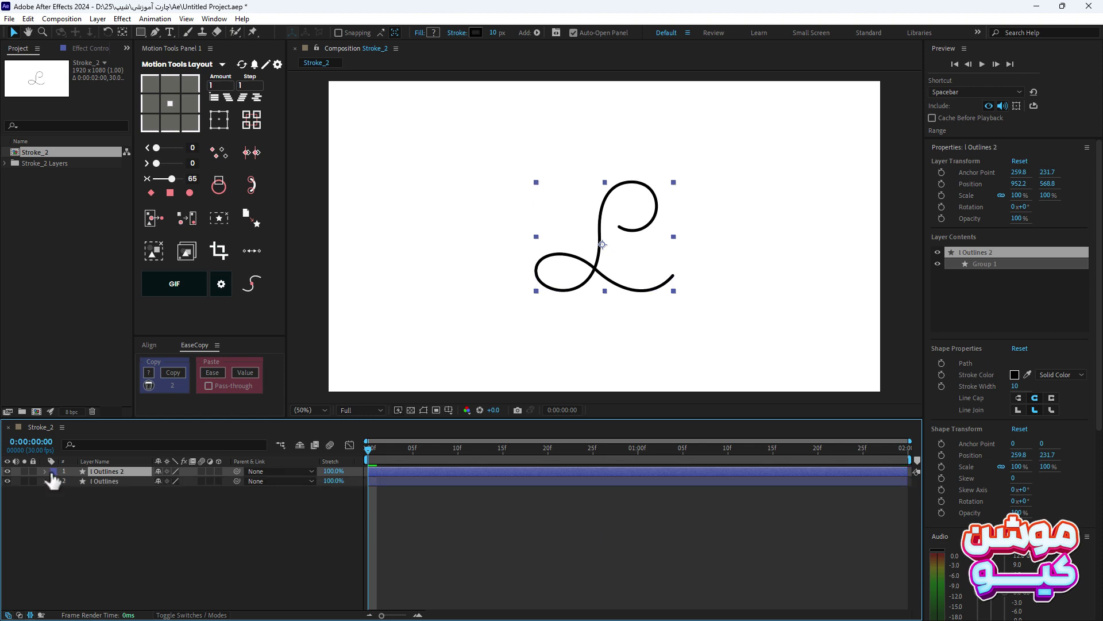
Give the duplicate layer, l Outlines 2, a Yellow label and place it below l Outlines.
click(51, 471)
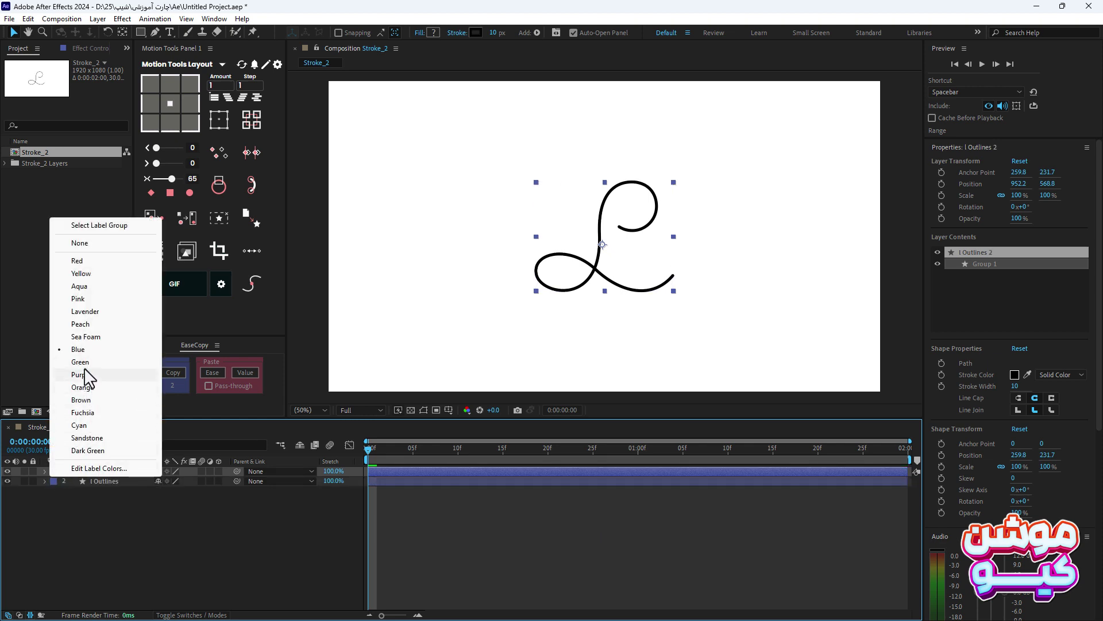
click(84, 323)
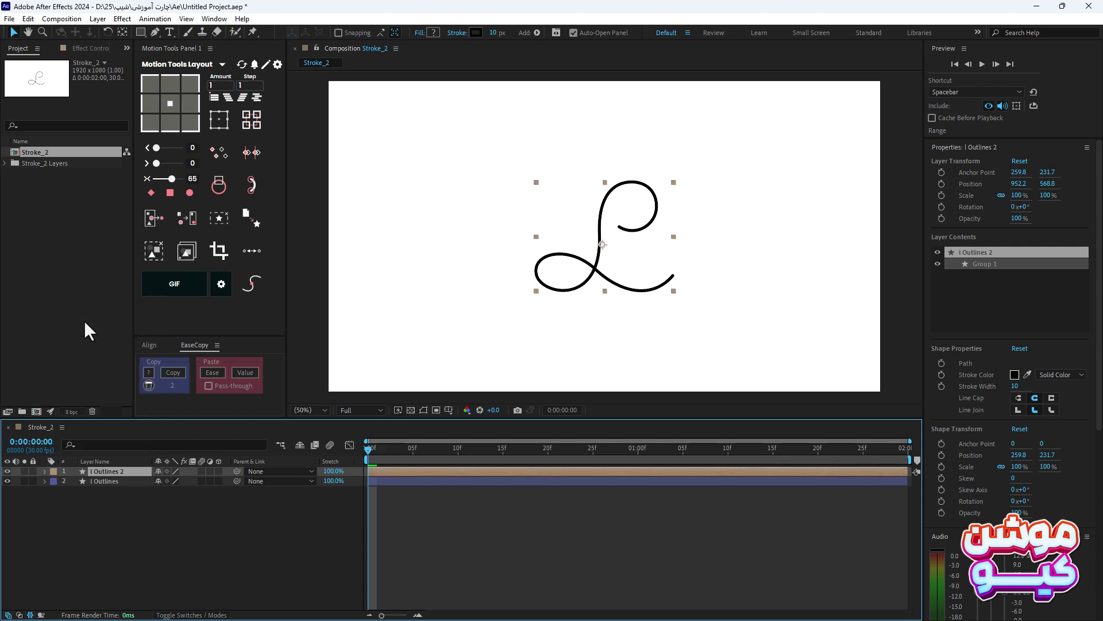
click(53, 471)
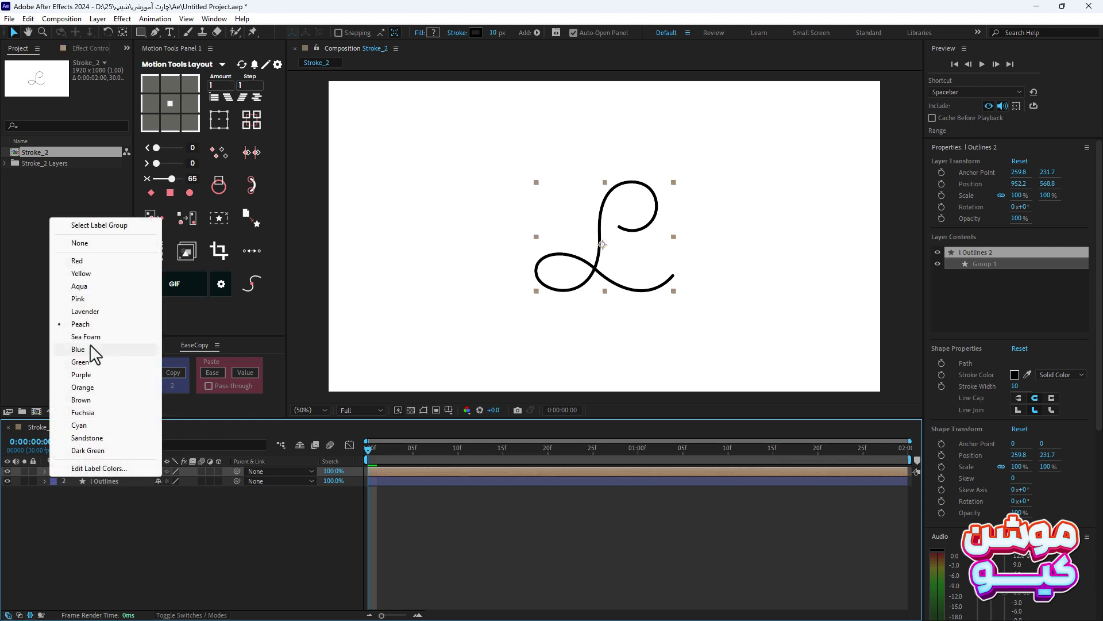
click(86, 276)
mouse_move(103, 474)
mouse_down()
mouse_move(105, 492)
mouse_move(106, 481)
mouse_up()
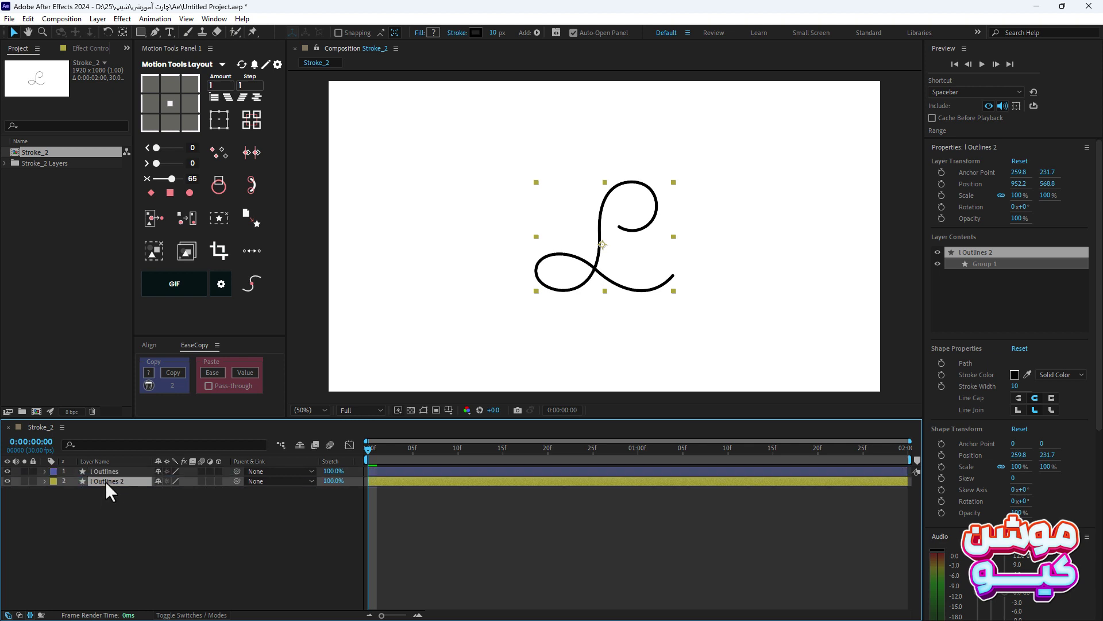
Set the stroke width of the l Outlines 2 layer to 5 px.
click(493, 33)
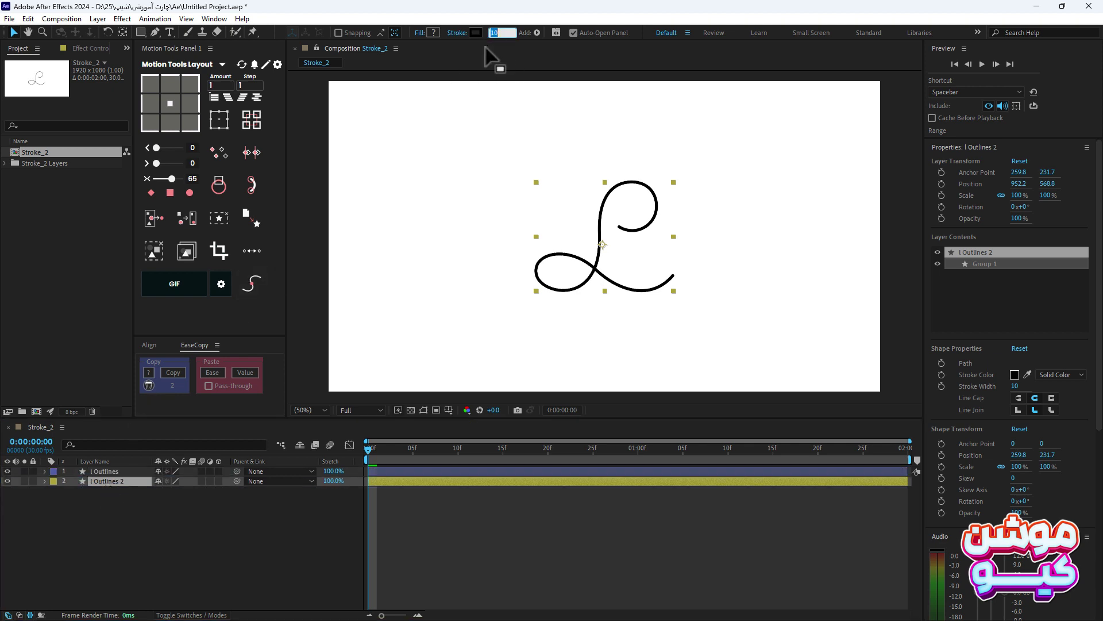
text(5)
key(Return)
click(225, 520)
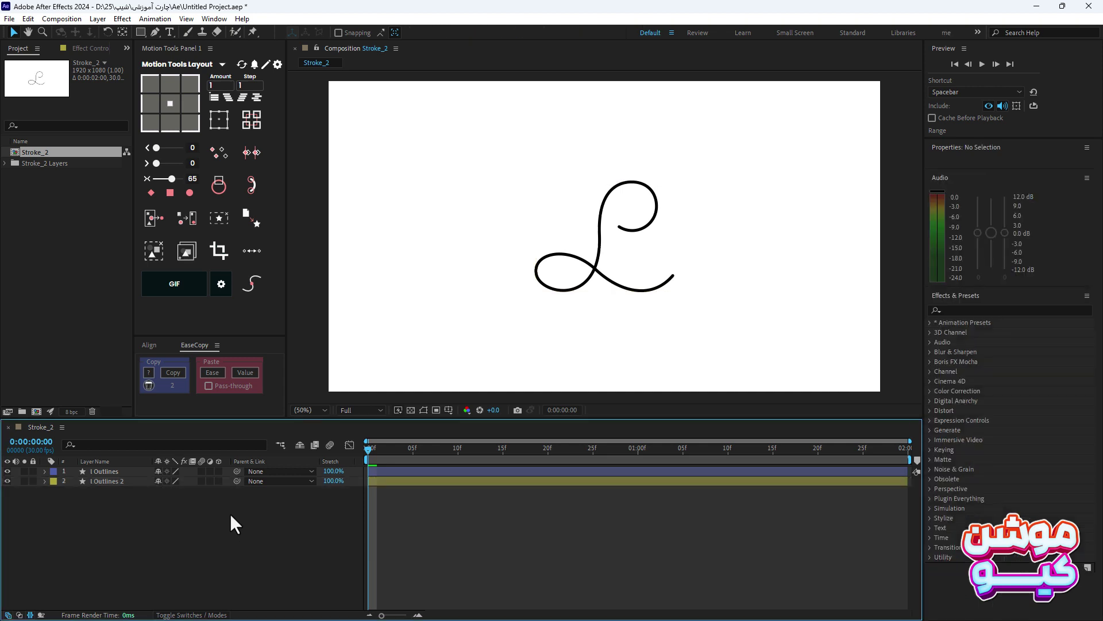
Delay the l Outlines 2 layer so it starts at frame 4, and preview the staggered strokes.
mouse_move(385, 485)
mouse_down()
mouse_move(431, 452)
mouse_move(594, 451)
mouse_move(374, 450)
mouse_up()
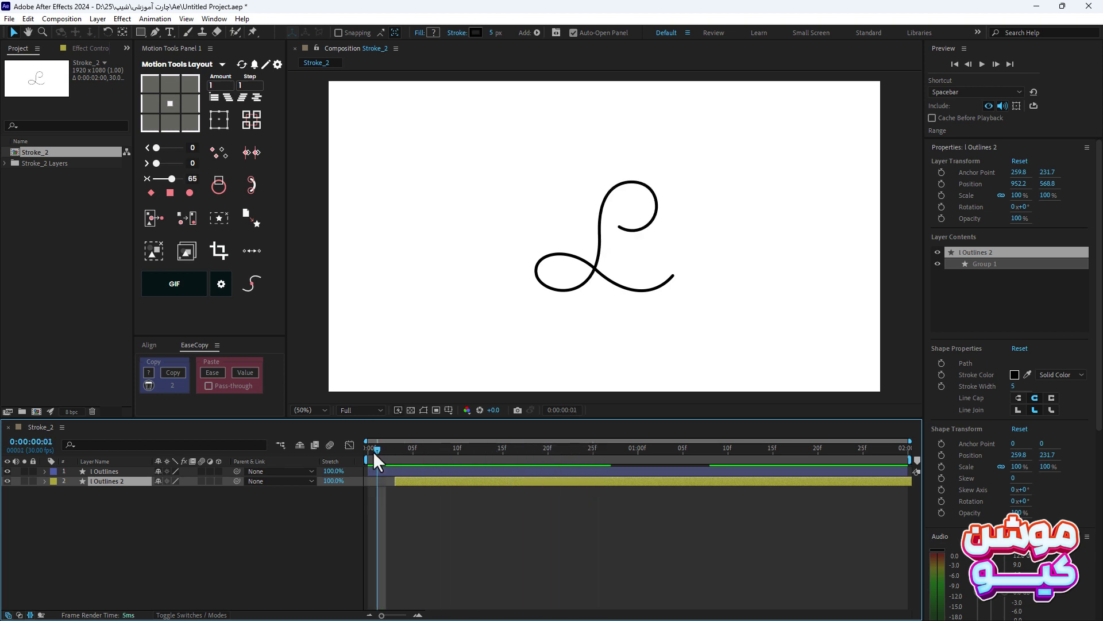
key(space)
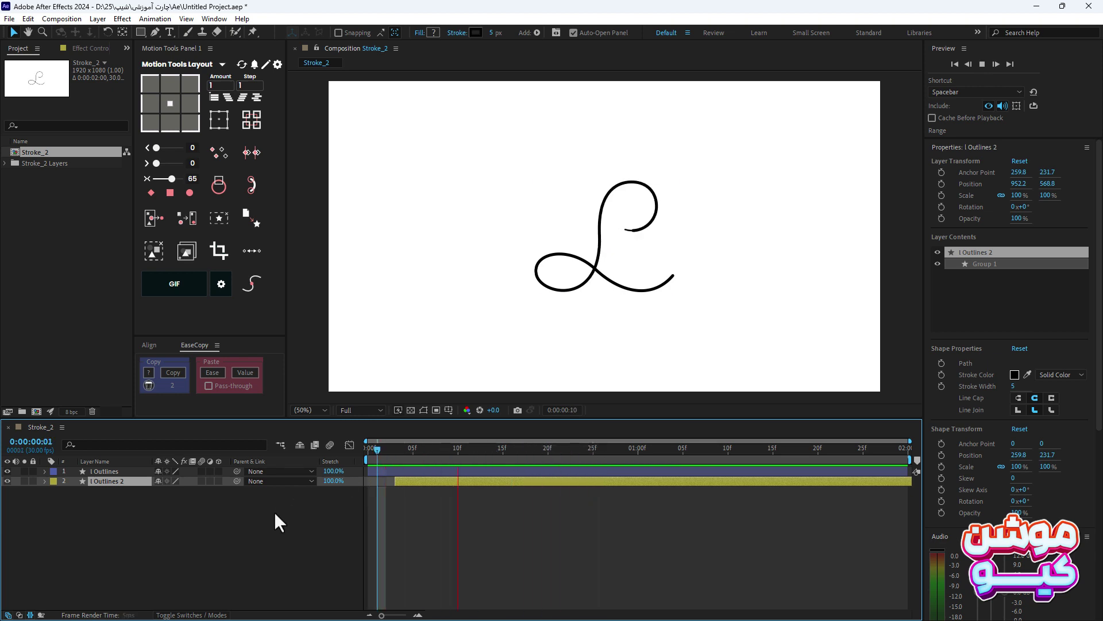
click(410, 450)
drag(419, 481, 423, 480)
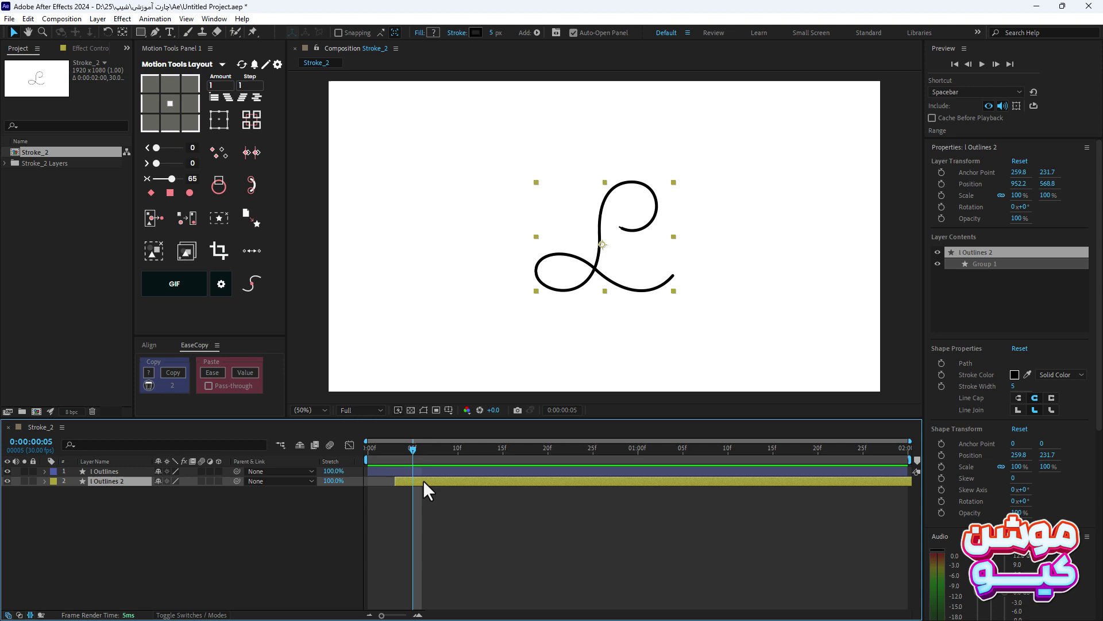
click(368, 451)
key(space)
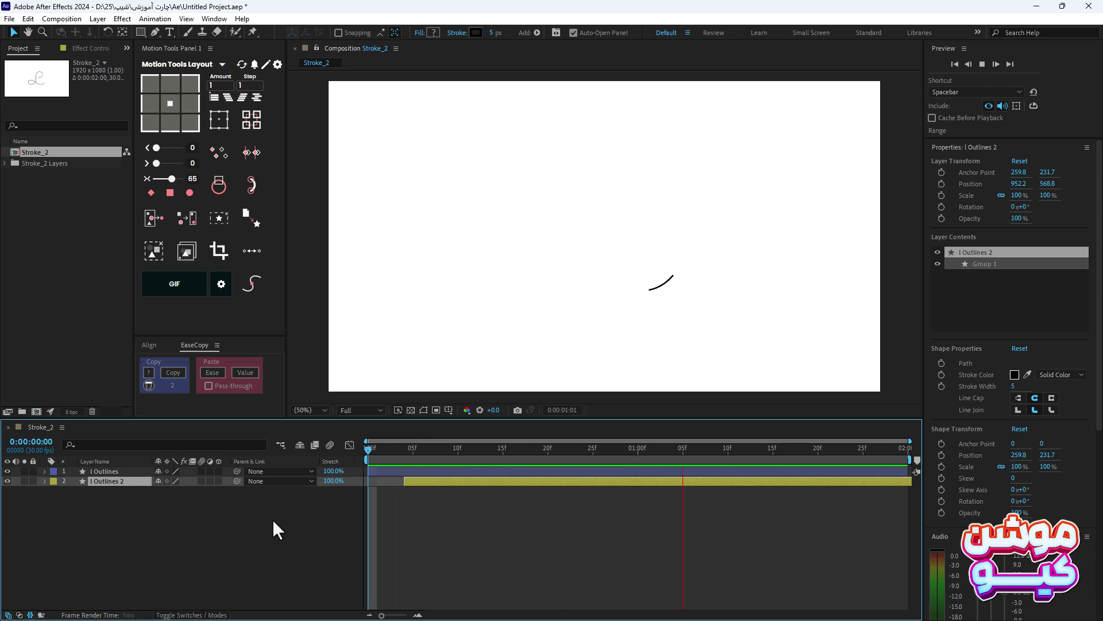
key(space)
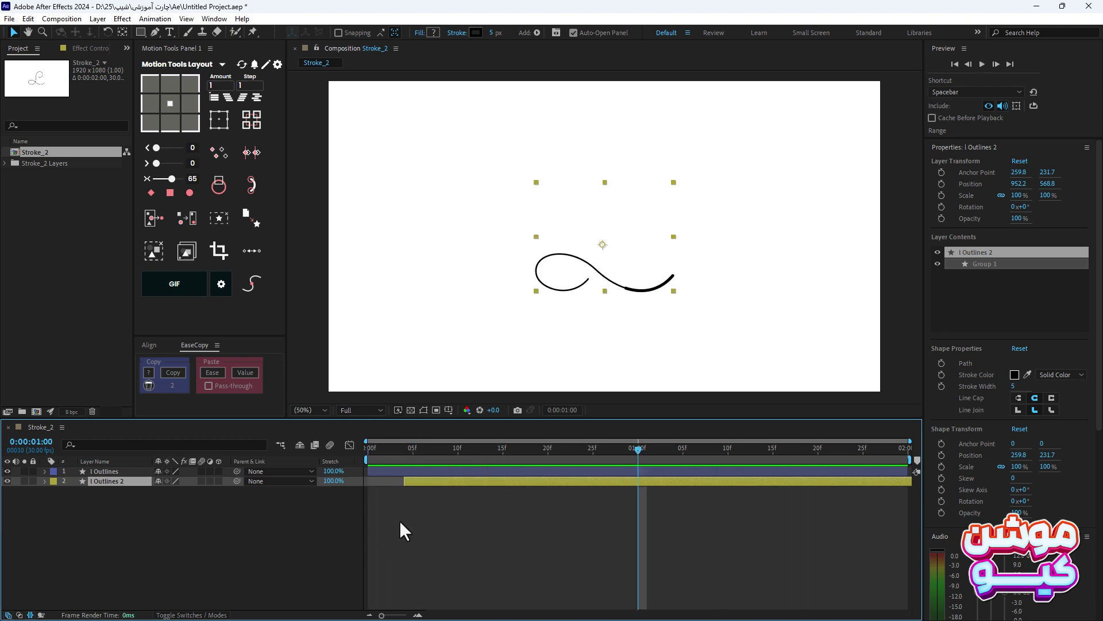
Hide the l Outlines layer and preview the l Outlines 2 stroke animation on its own.
click(7, 471)
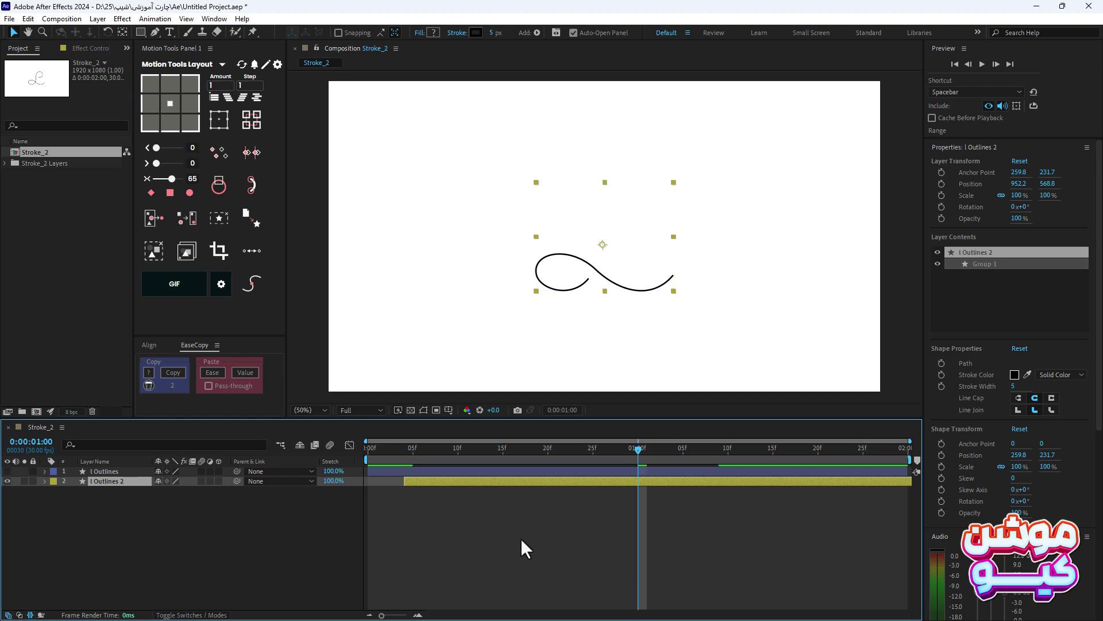
drag(399, 450, 370, 452)
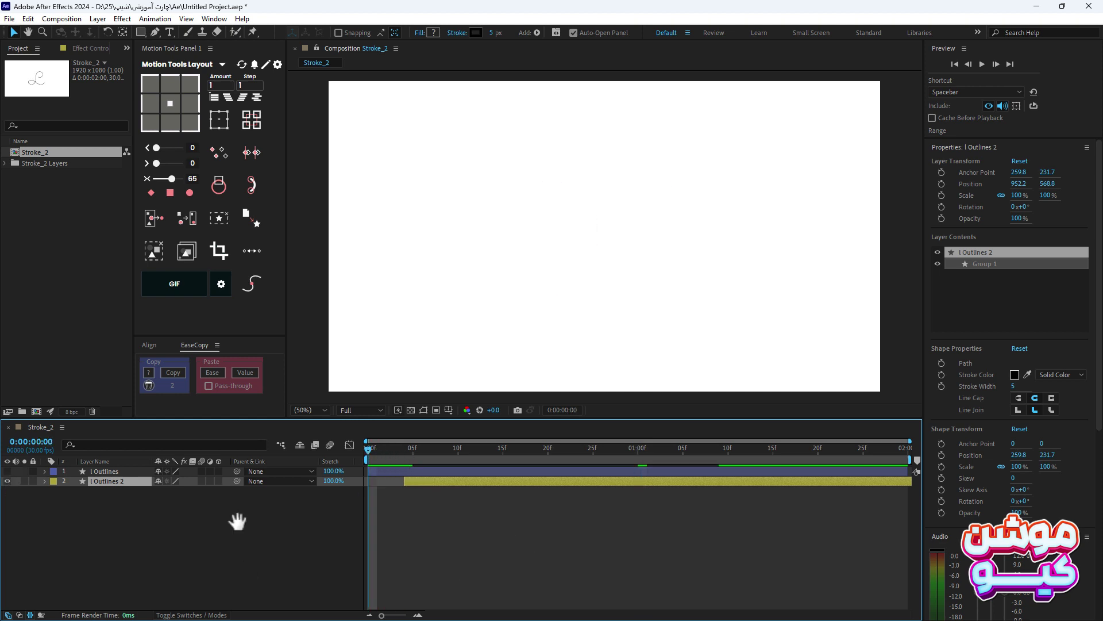
key(space)
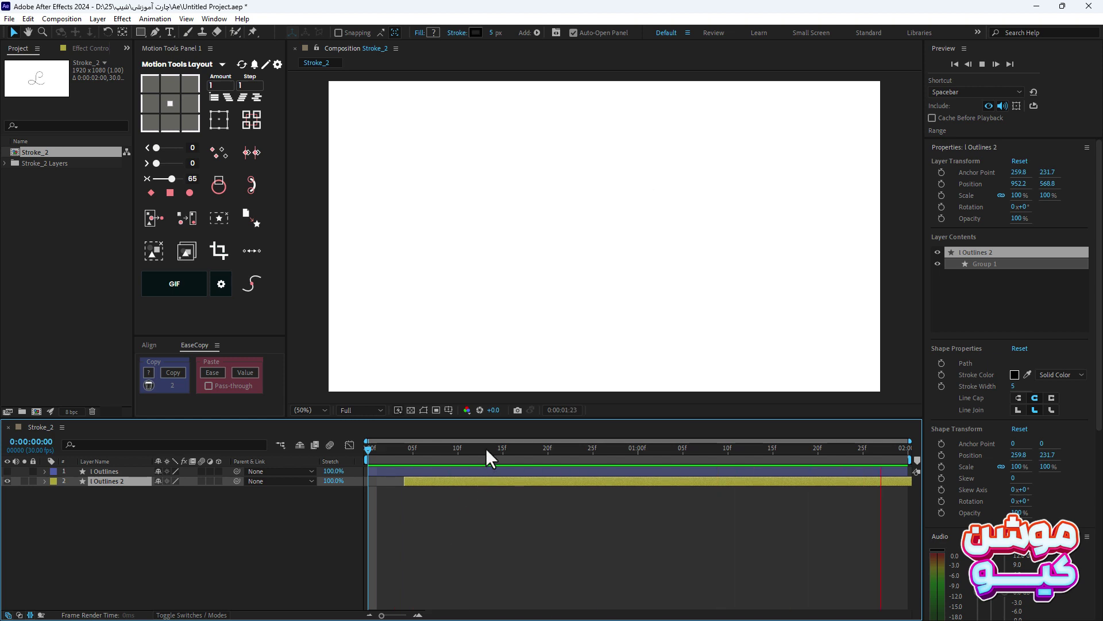
mouse_move(485, 447)
mouse_down()
mouse_move(655, 449)
mouse_move(415, 453)
mouse_move(504, 454)
mouse_up()
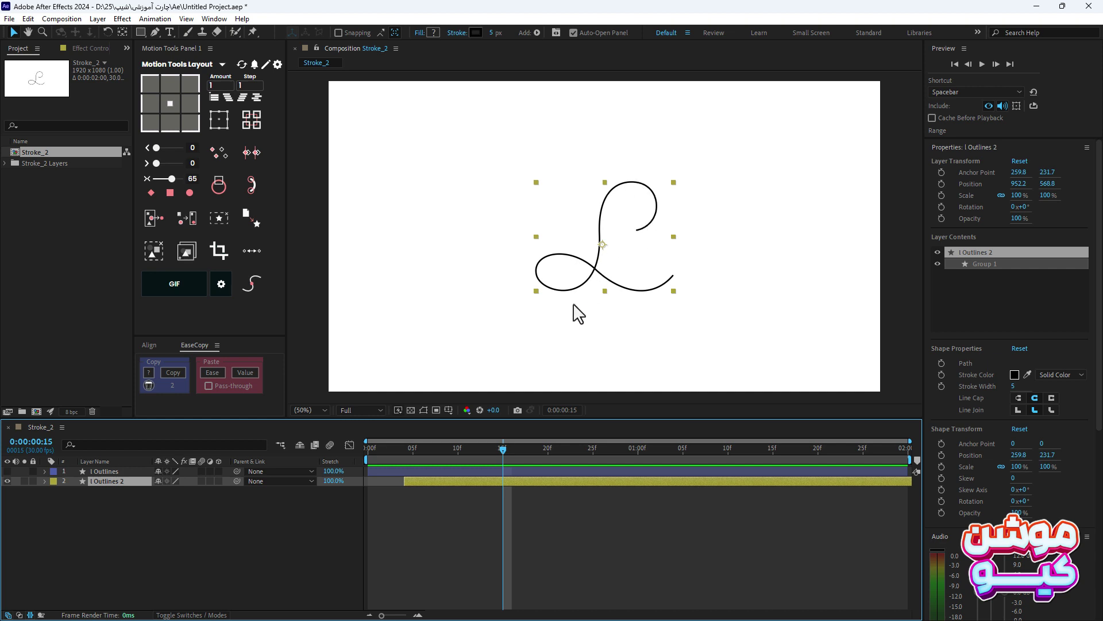
mouse_move(423, 451)
mouse_down()
mouse_move(627, 447)
mouse_move(427, 452)
mouse_up()
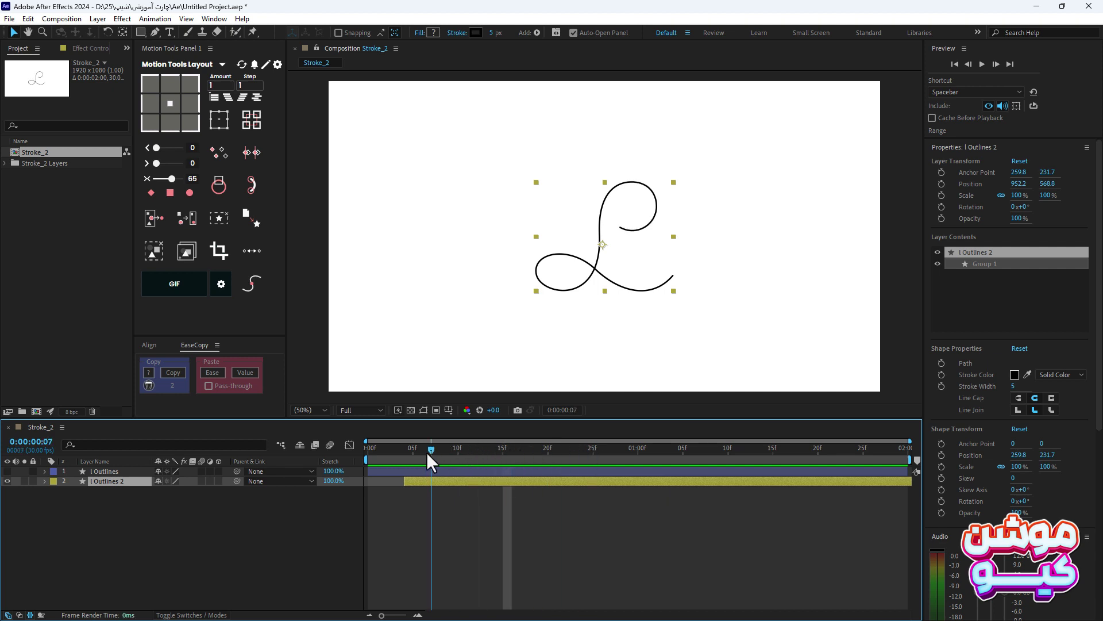
Reveal the Trim Paths 1 properties of l Outlines 2 and set Start to 79% with the stroke drawn at frame 8.
click(45, 481)
click(55, 491)
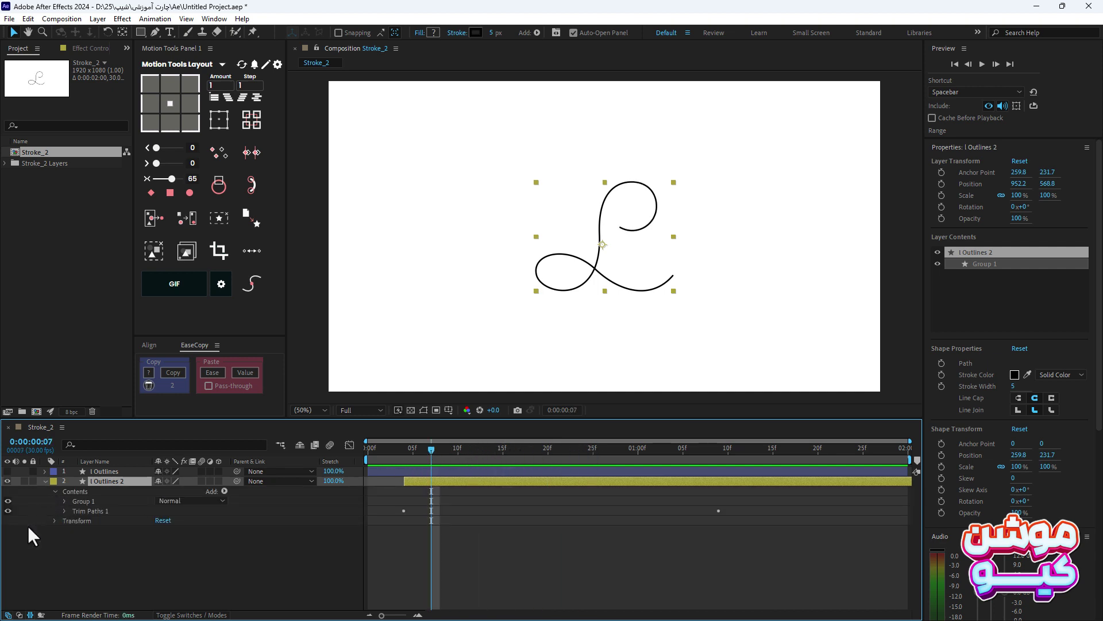
click(65, 511)
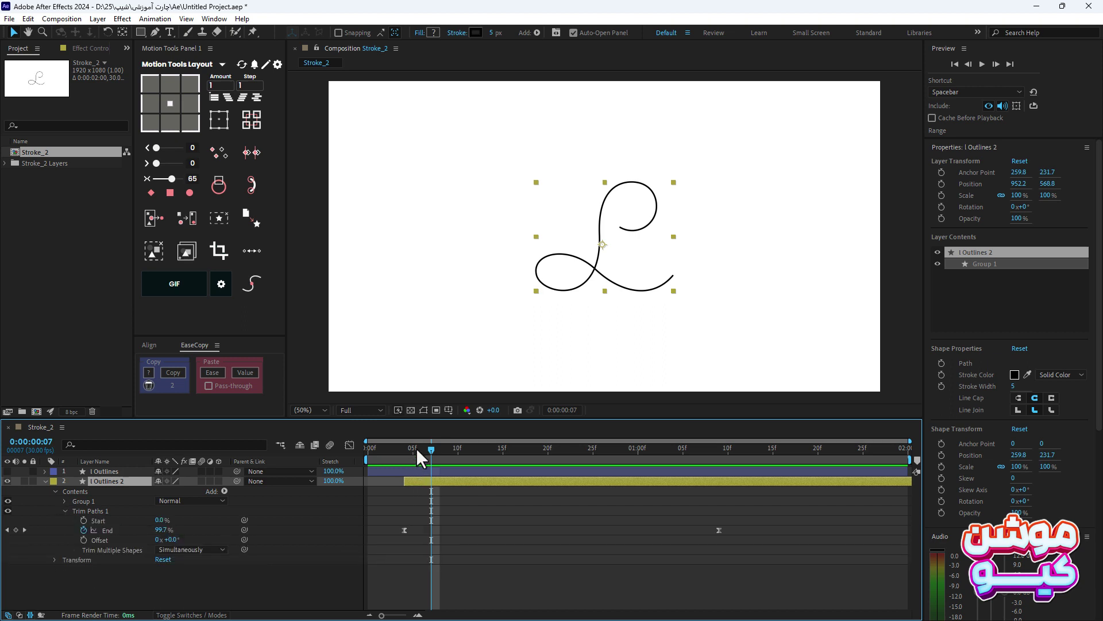
drag(416, 447, 440, 451)
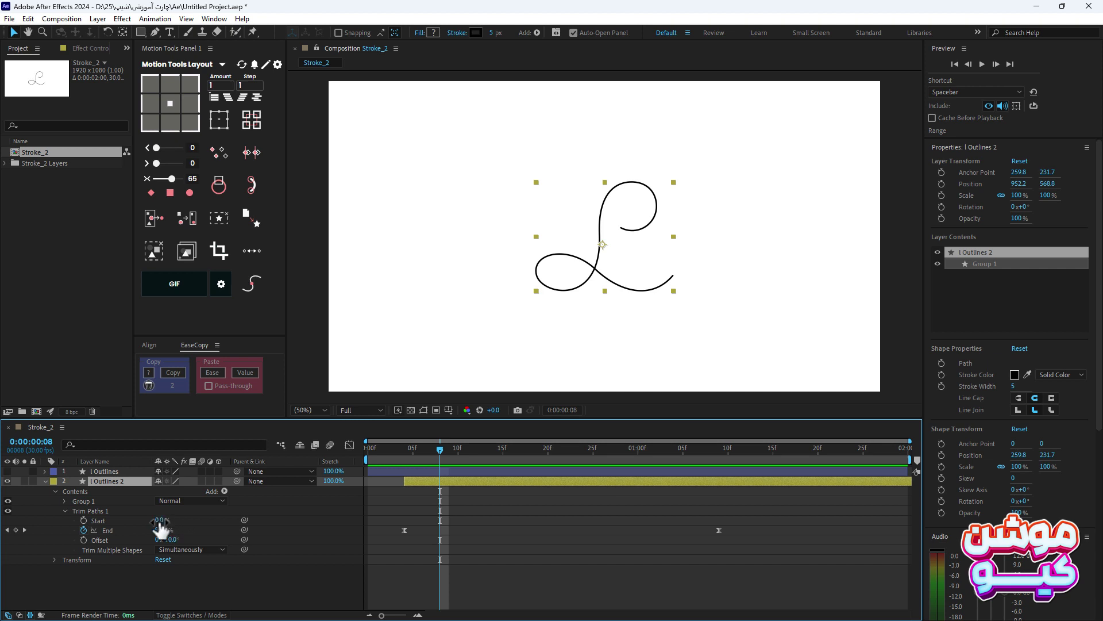
drag(160, 520, 191, 519)
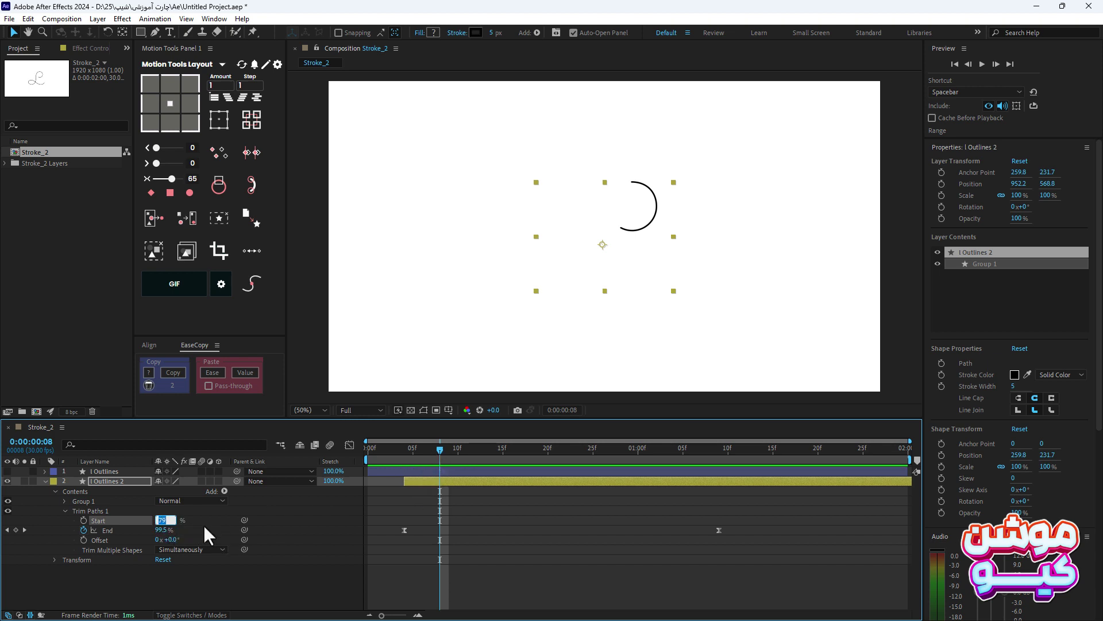
Copy the 79% Start value into the End keyframe at 0:00:01:09 and scrub through the shortened stroke.
key(ctrl+c)
drag(648, 449, 719, 455)
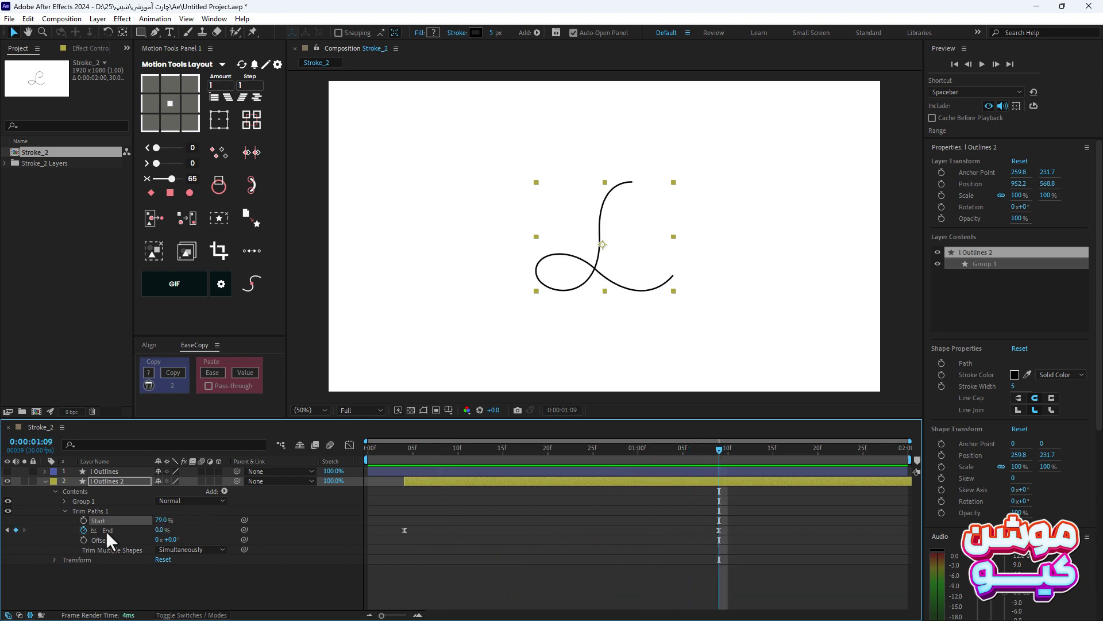
click(718, 531)
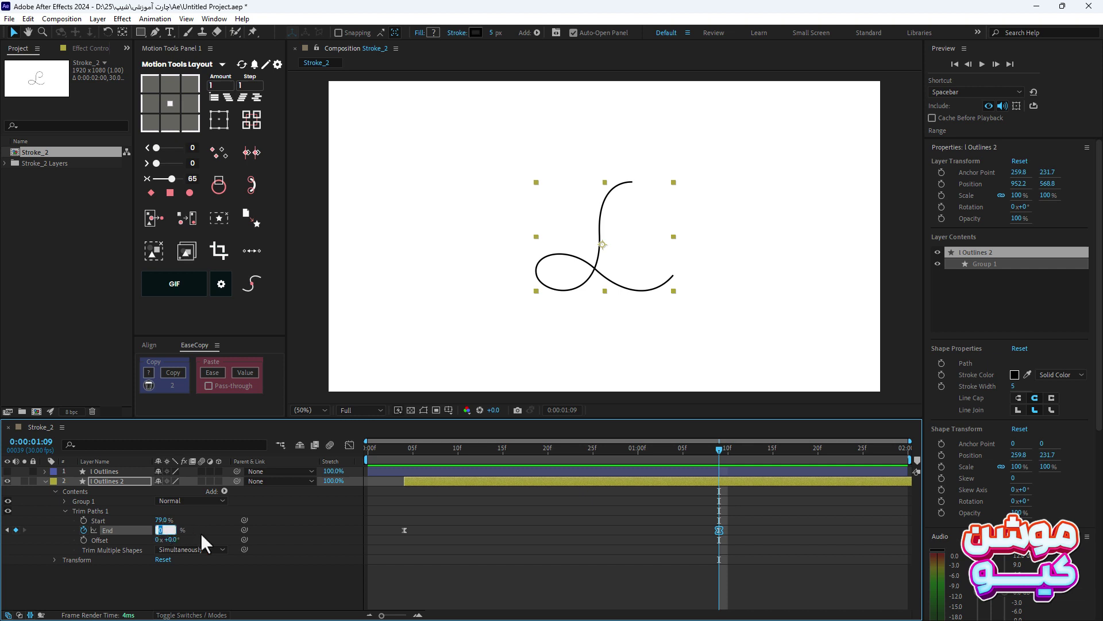
key(ctrl+v)
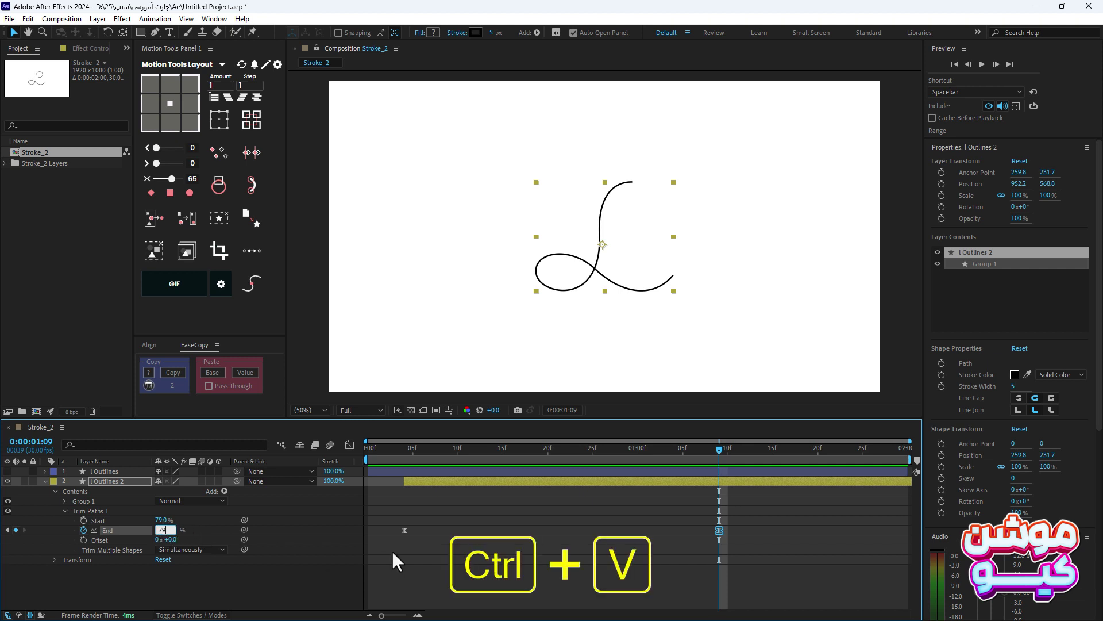
click(498, 546)
click(410, 449)
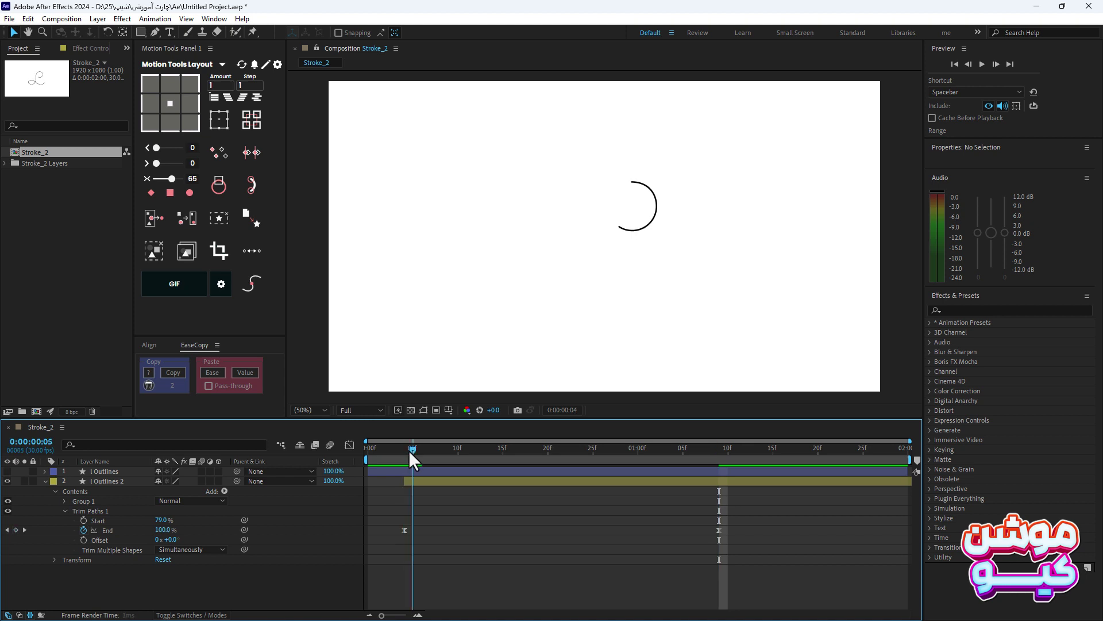
mouse_move(408, 450)
mouse_down()
mouse_move(577, 463)
mouse_move(405, 464)
mouse_move(714, 467)
mouse_move(406, 464)
mouse_up()
drag(411, 467, 560, 460)
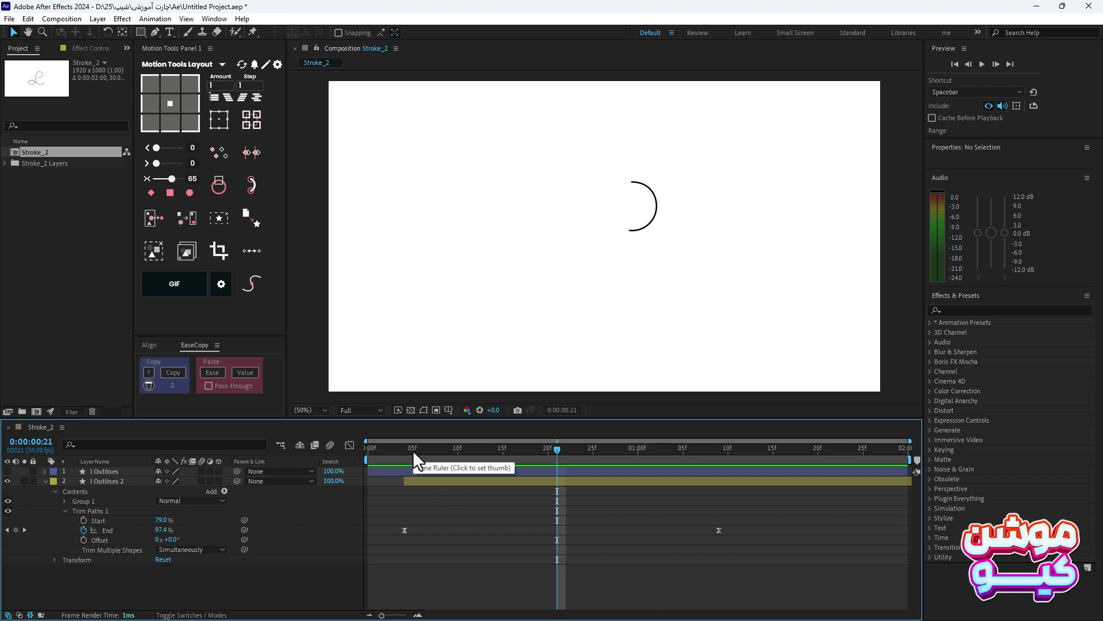
Keyframe the Trim Paths Offset at 0° on frame 4 and at a negative angle on 0:00:01:09.
mouse_move(413, 449)
mouse_down()
mouse_move(648, 454)
mouse_move(405, 452)
mouse_up()
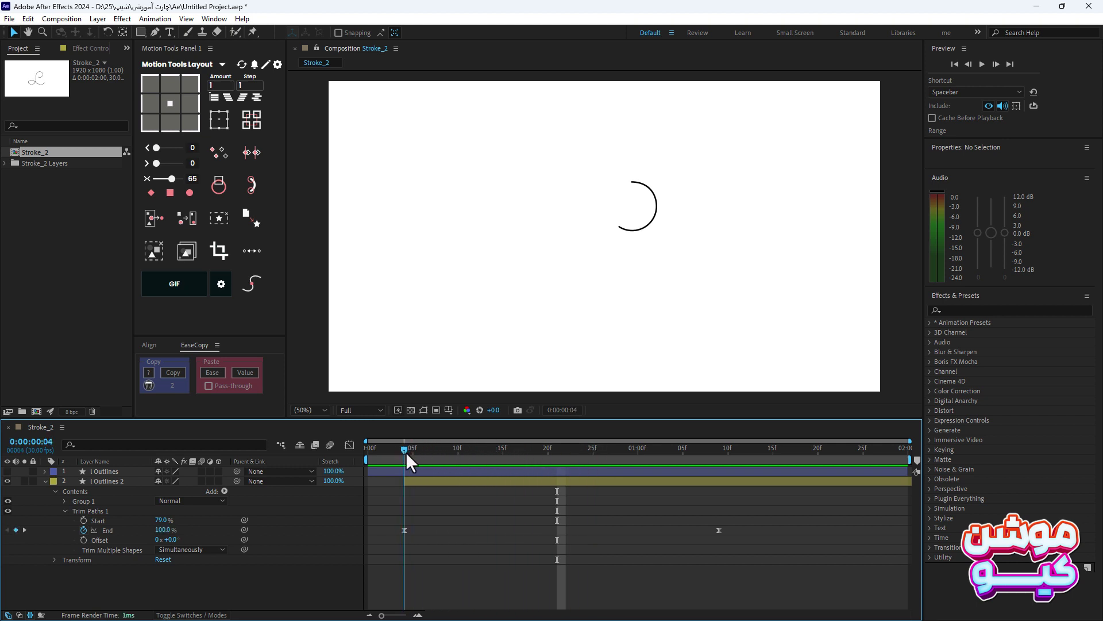
click(83, 539)
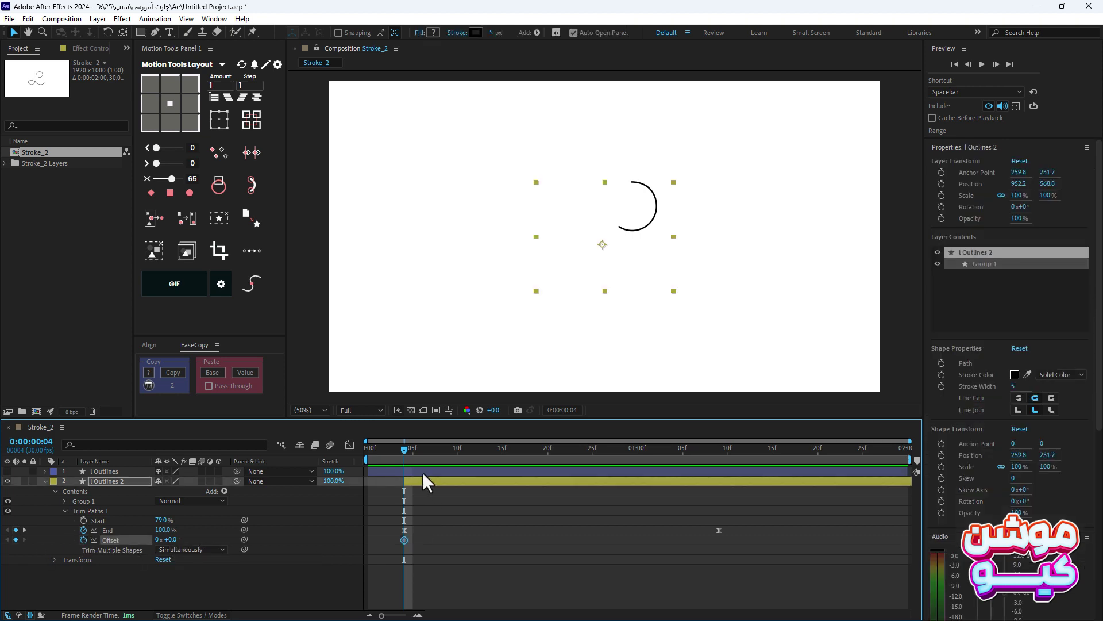
mouse_move(405, 450)
mouse_down()
mouse_move(683, 468)
mouse_move(553, 467)
mouse_up()
drag(172, 539, 184, 539)
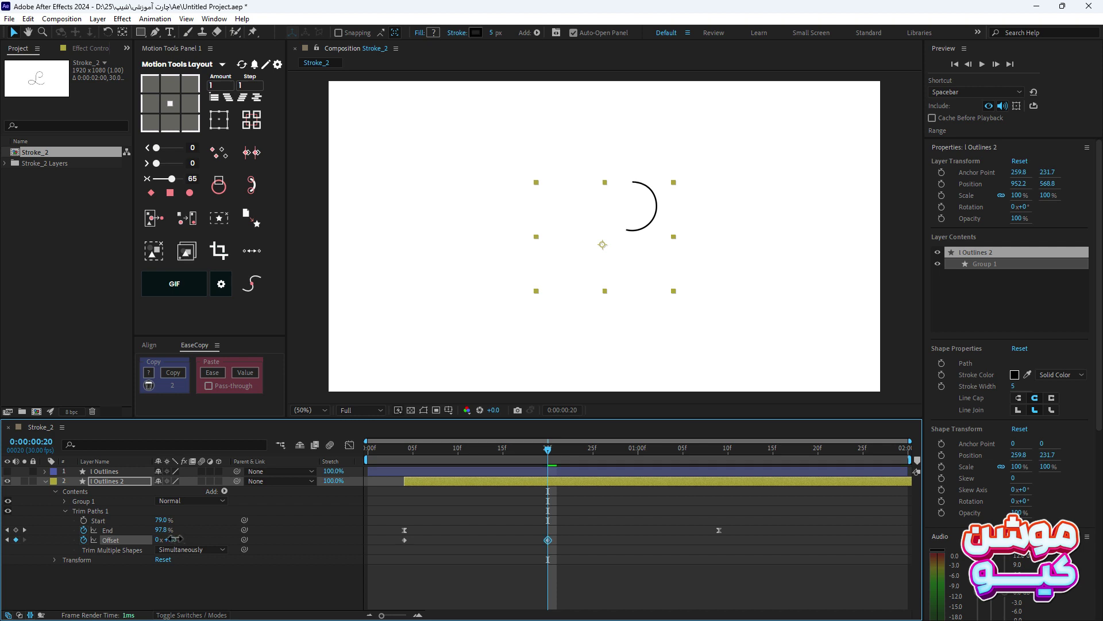
drag(170, 539, 165, 538)
mouse_move(176, 540)
mouse_down()
mouse_move(152, 538)
mouse_move(187, 535)
mouse_up()
drag(173, 541, 168, 539)
drag(175, 541, 173, 541)
Copy the easing of the End keyframes onto both Offset keyframes with EaseCopy and preview the motion.
drag(736, 522, 391, 531)
click(172, 373)
drag(731, 536, 463, 540)
drag(395, 540, 394, 540)
click(216, 372)
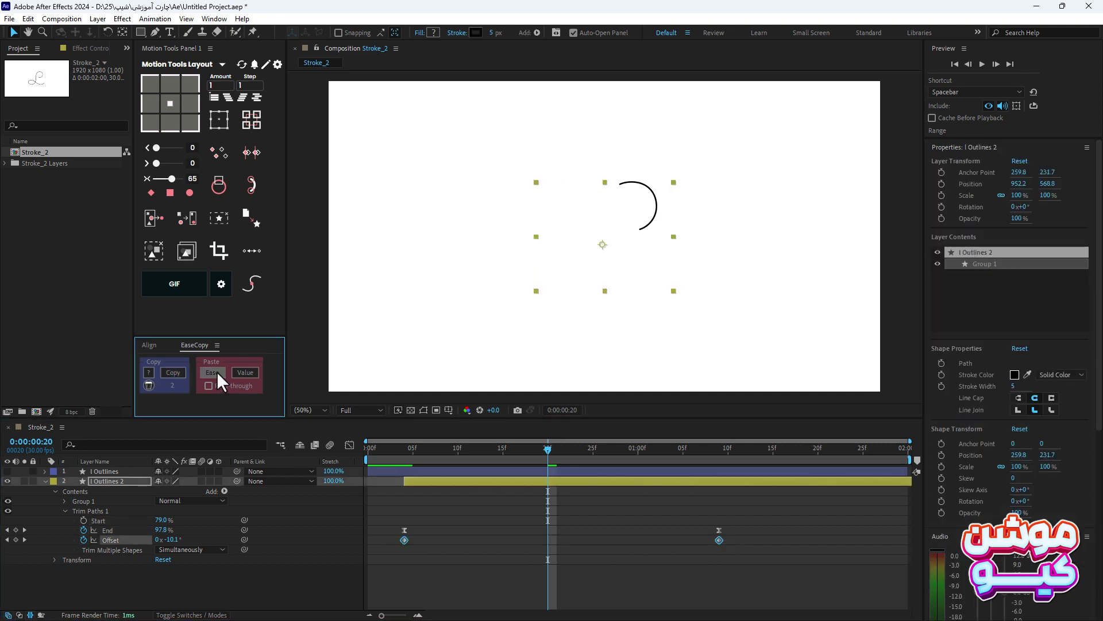
click(405, 447)
key(space)
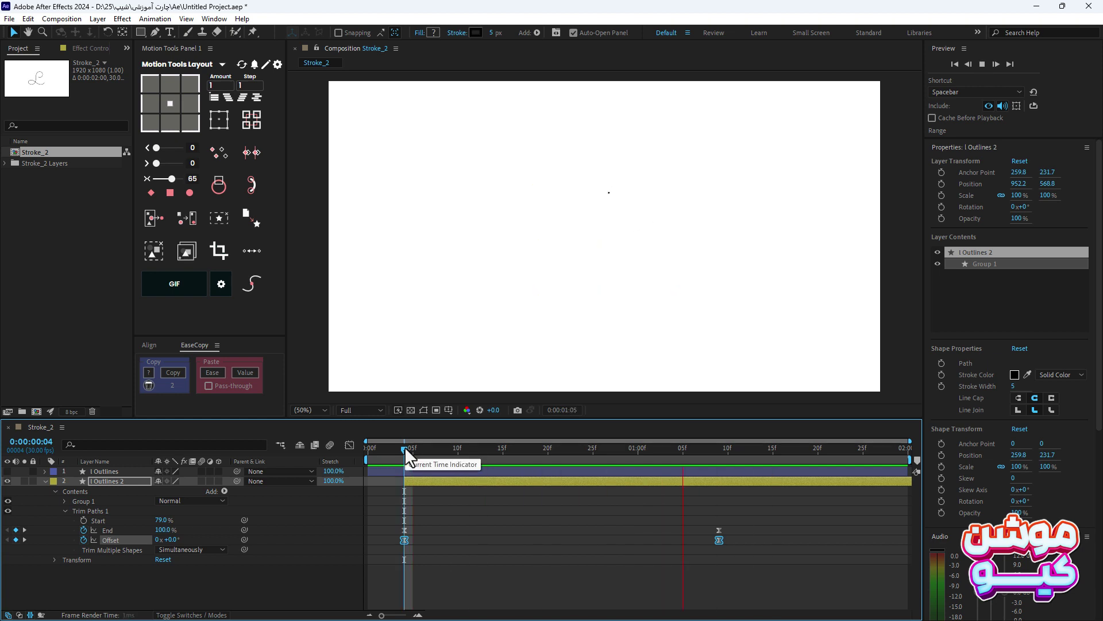
key(space)
click(455, 460)
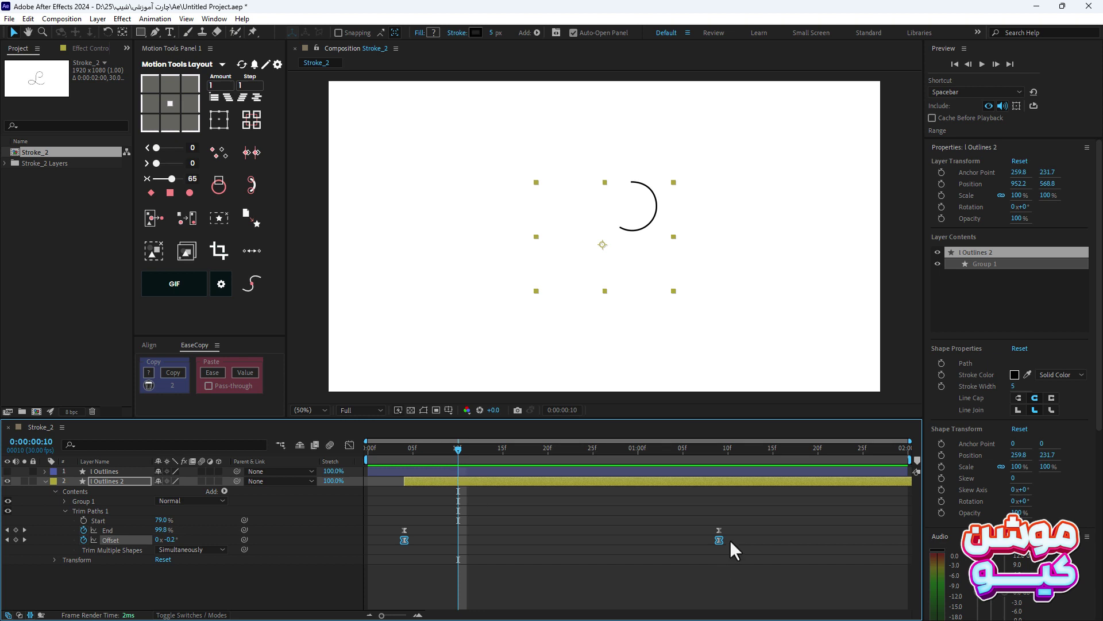
Delay the two Offset keyframes so they sit at frame 6 and 0:00:01:11, previewing the timing.
drag(730, 542, 431, 544)
click(404, 448)
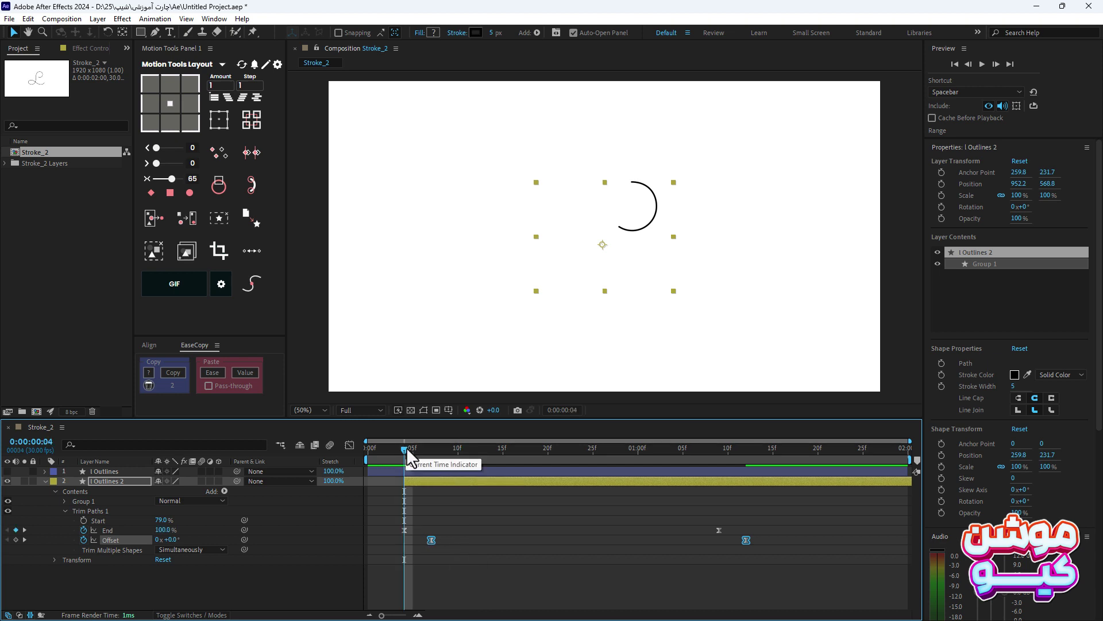
key(space)
key(space)
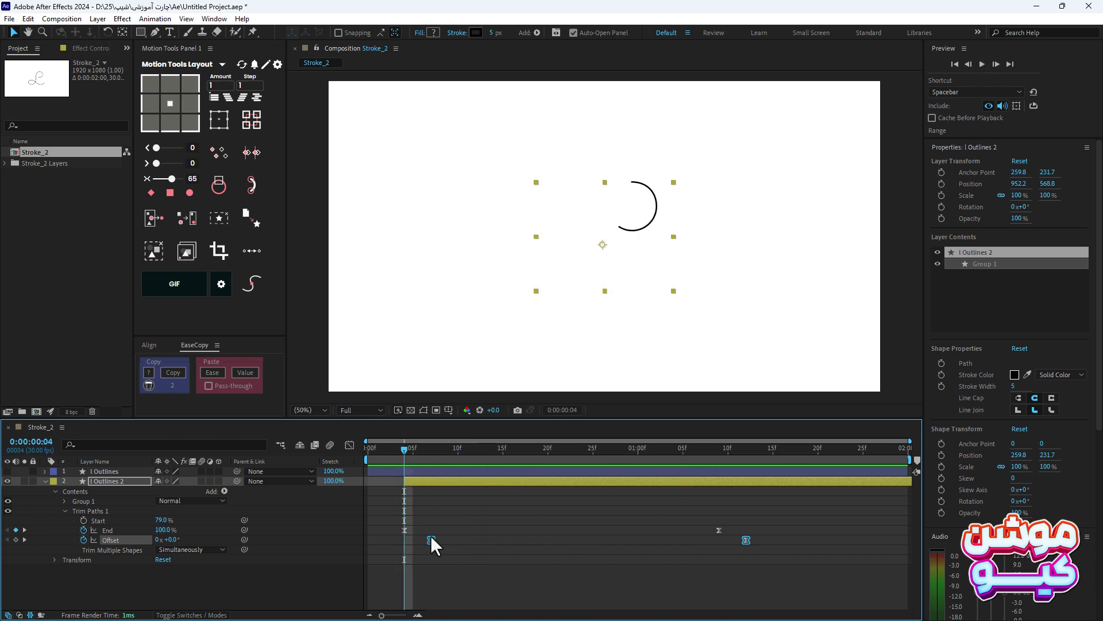
drag(433, 540, 423, 540)
key(space)
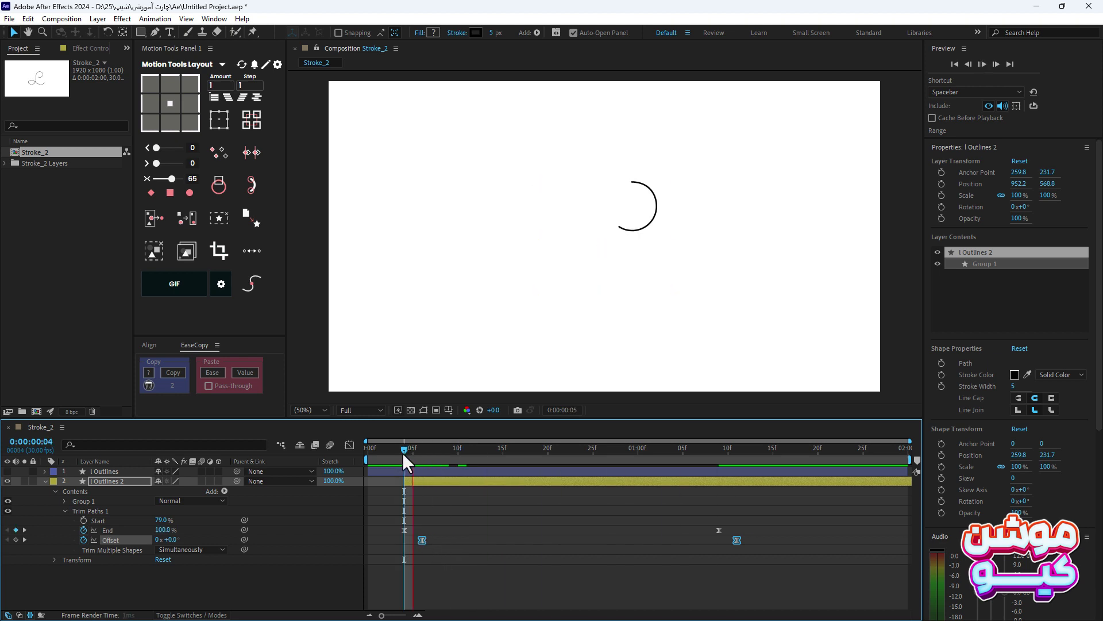
key(space)
key(space)
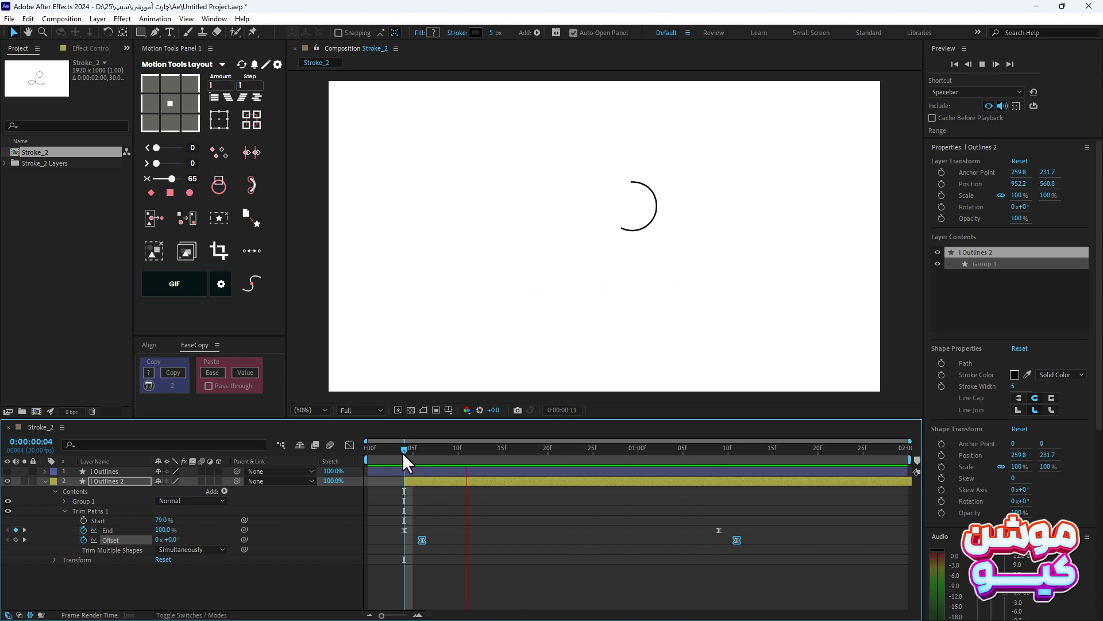
key(space)
drag(414, 453, 611, 463)
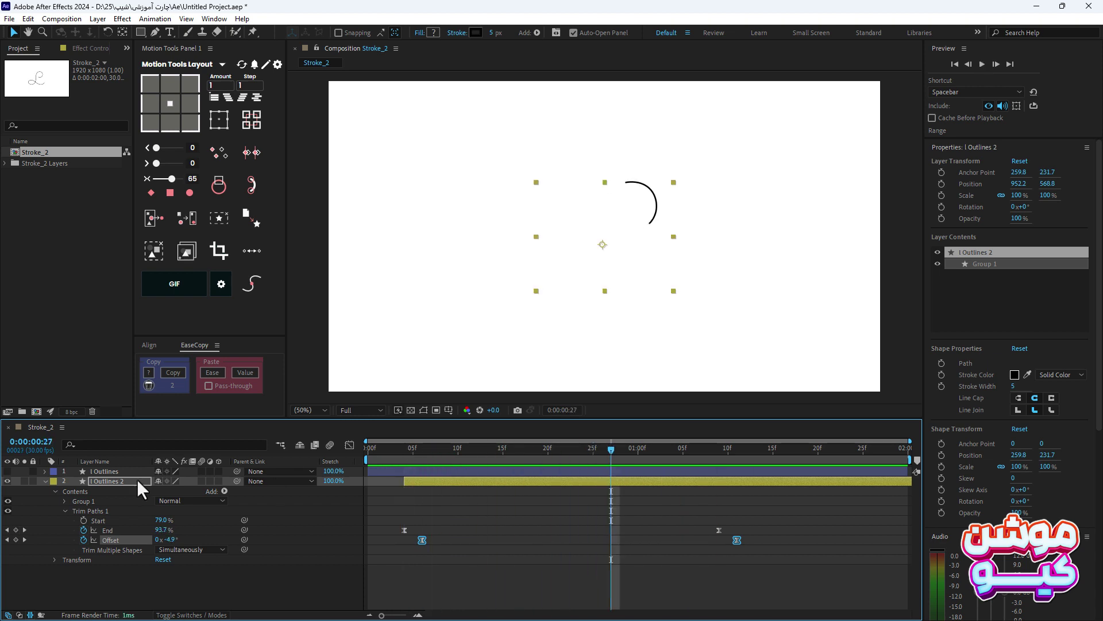
Show the l Outlines layer again and preview both strokes together.
click(8, 471)
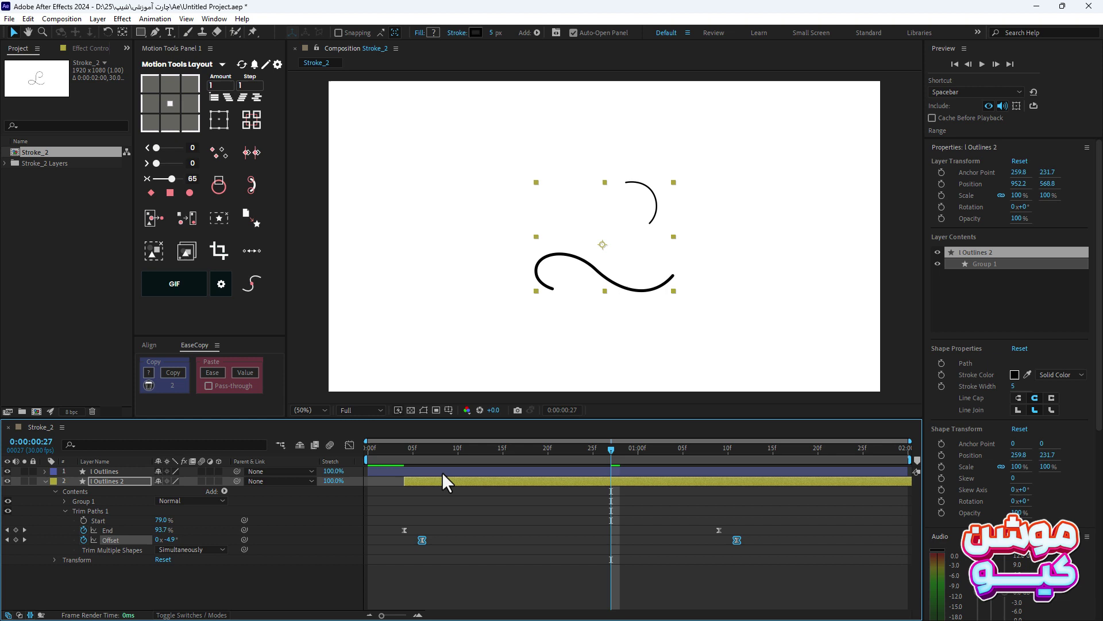
click(406, 452)
key(space)
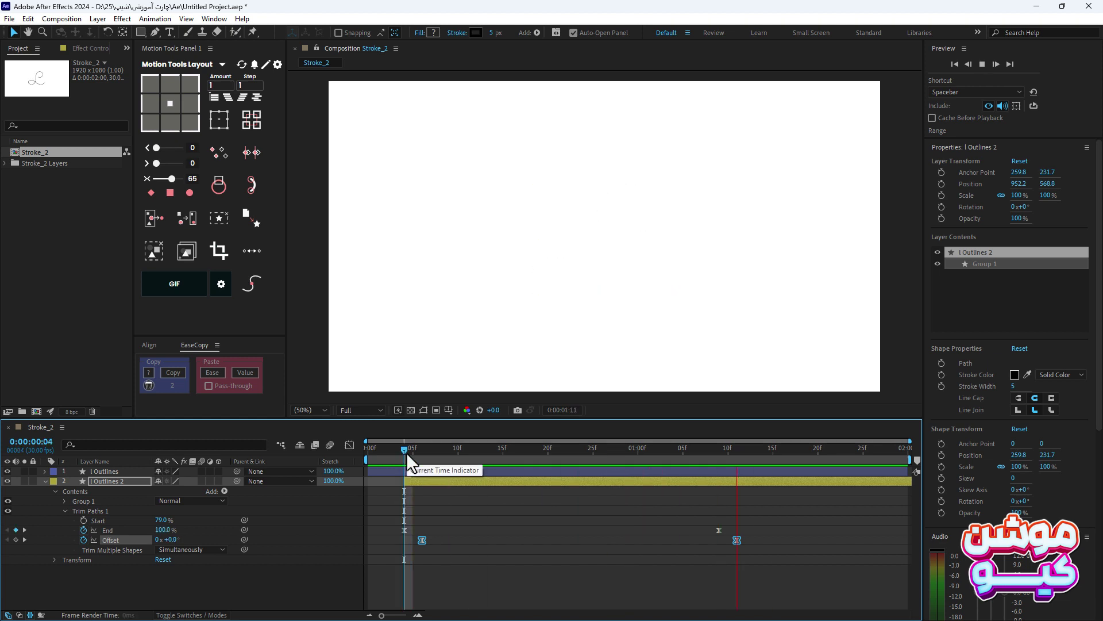
key(space)
key(space)
key(space)
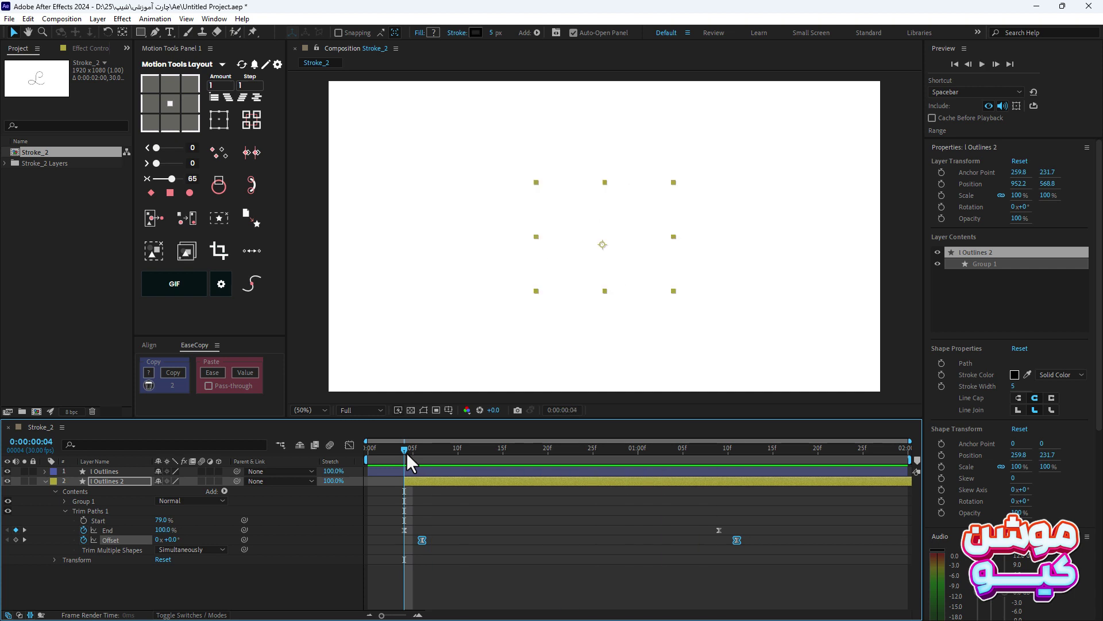
drag(406, 453, 575, 460)
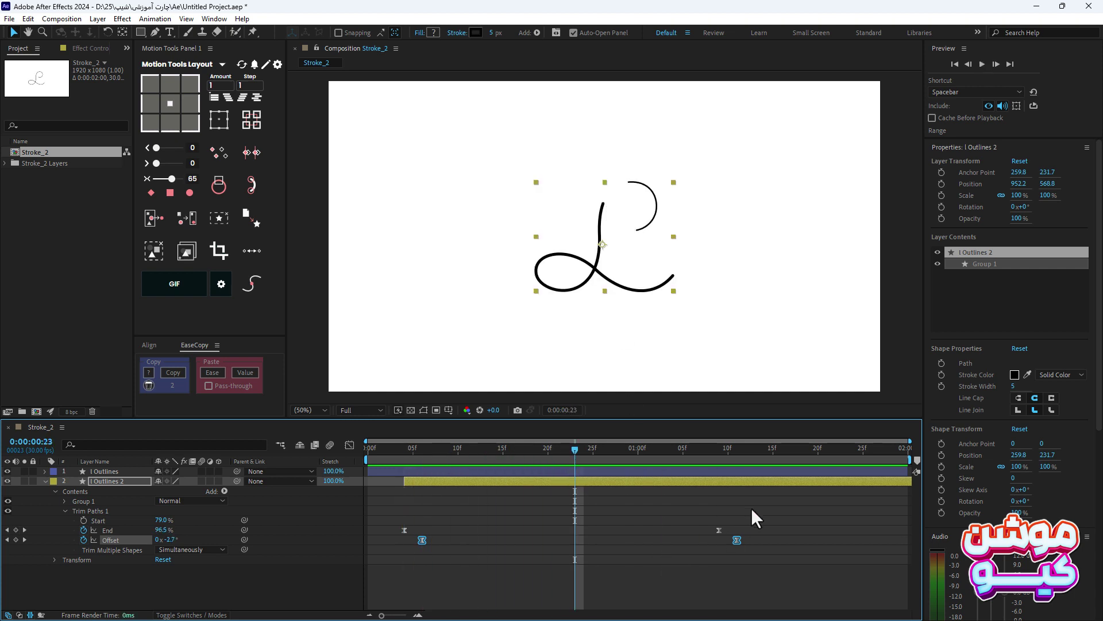
Select the last End and Offset keyframes, display their speed curves in the Graph Editor and preview the animation.
drag(771, 520, 701, 544)
click(349, 446)
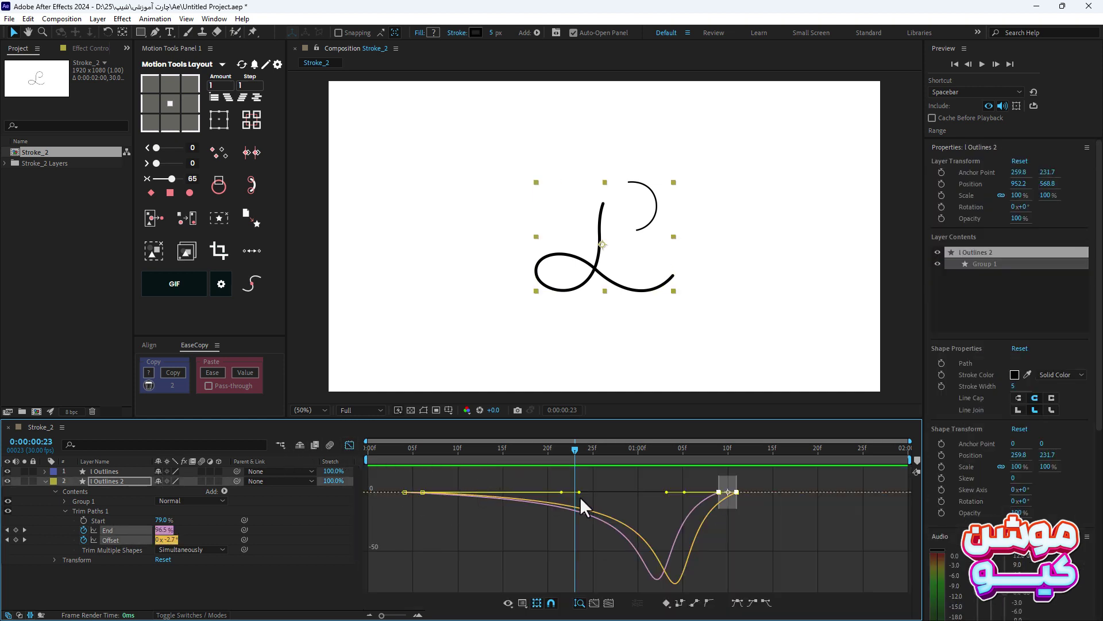
drag(428, 453, 575, 453)
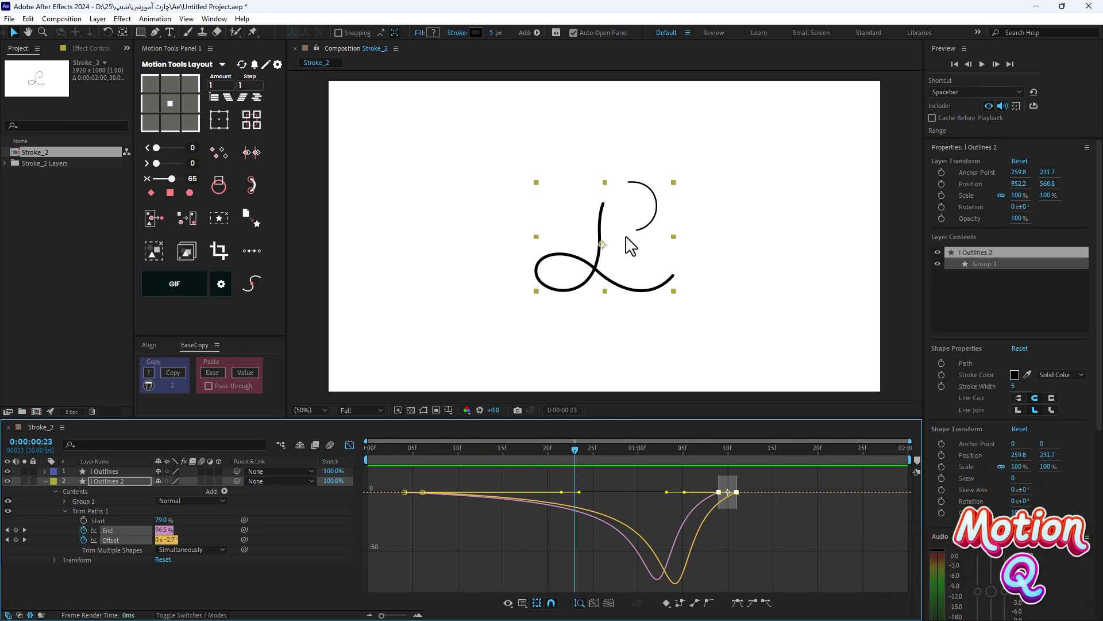
click(377, 447)
key(space)
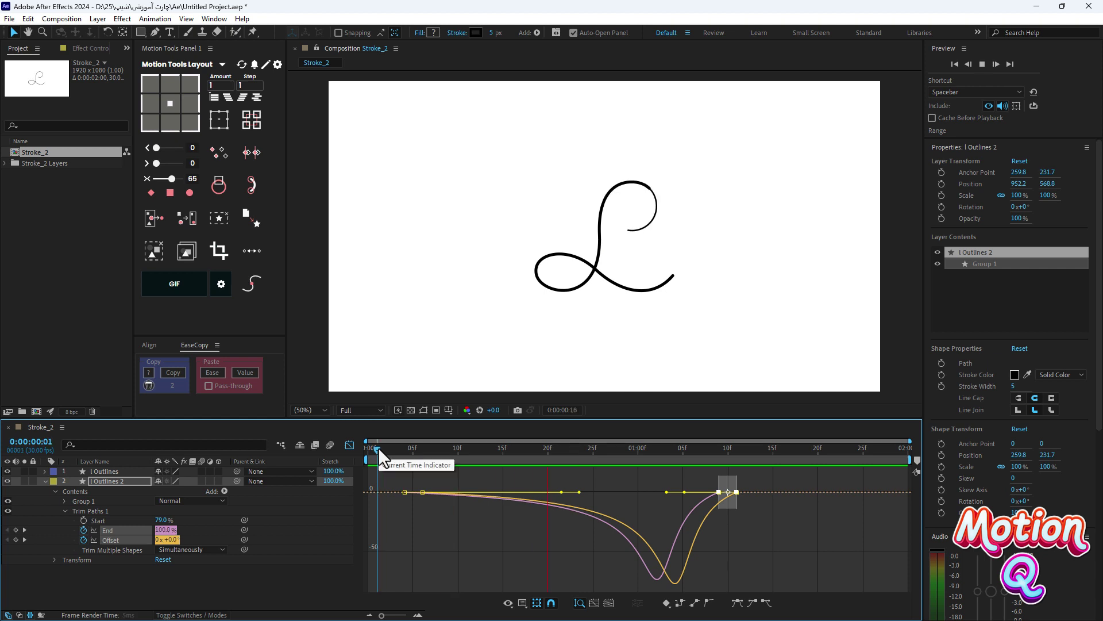
drag(378, 447, 612, 461)
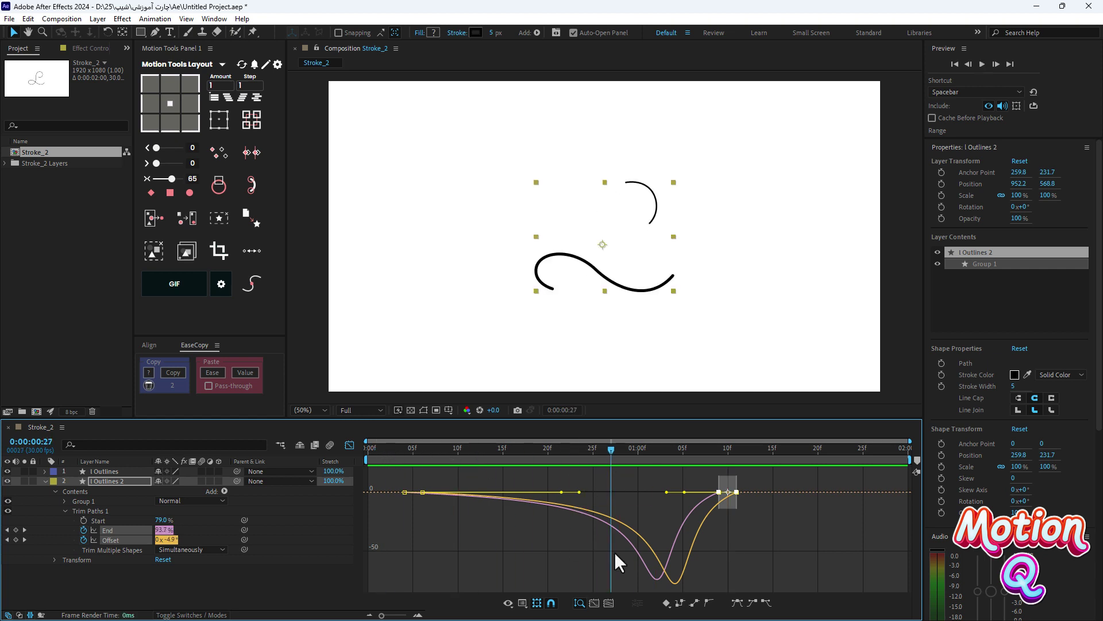
Apply Easy Ease to all End and Offset keyframes, then lengthen their incoming and outgoing speed handles.
drag(762, 480, 387, 520)
click(737, 602)
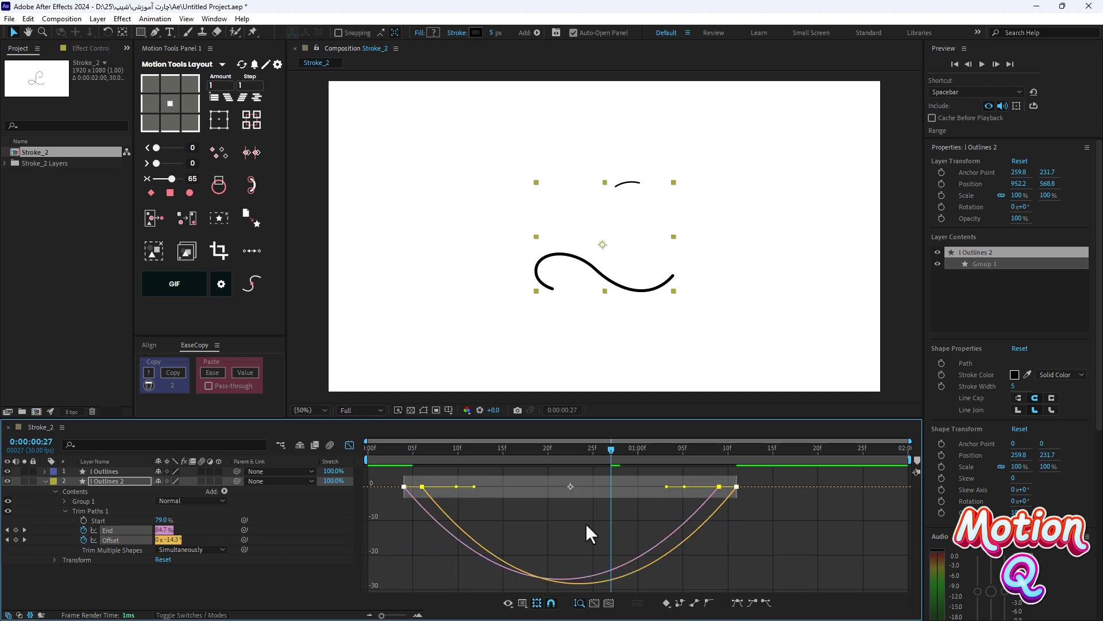
drag(666, 487, 631, 482)
drag(474, 478, 525, 478)
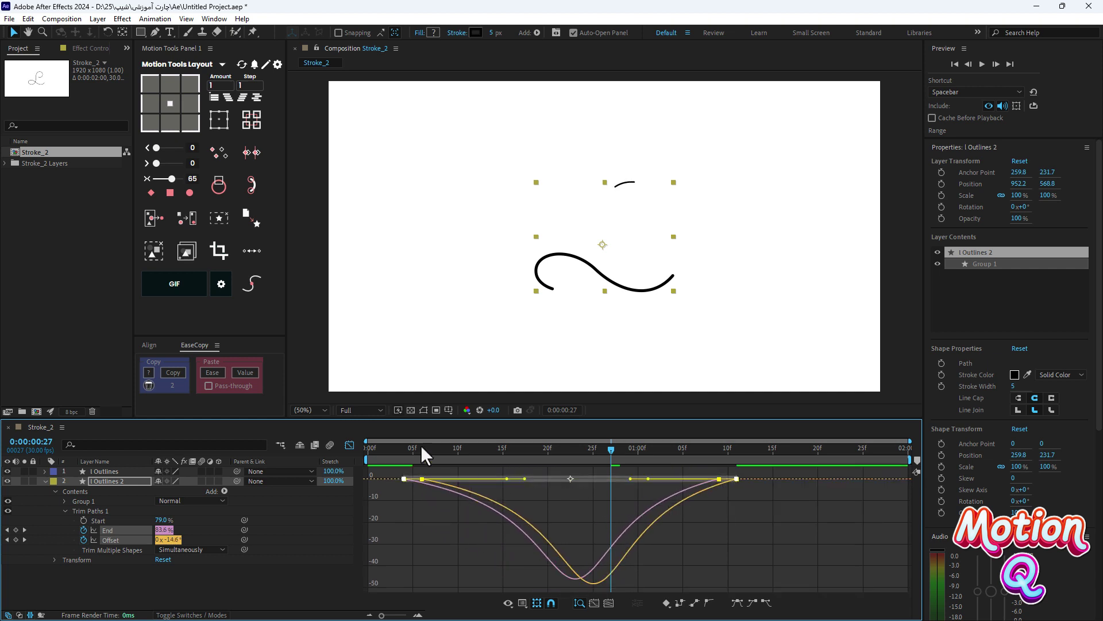
Preview the two-stroke animation from frame 4 to check the lengthened easing.
click(405, 447)
key(space)
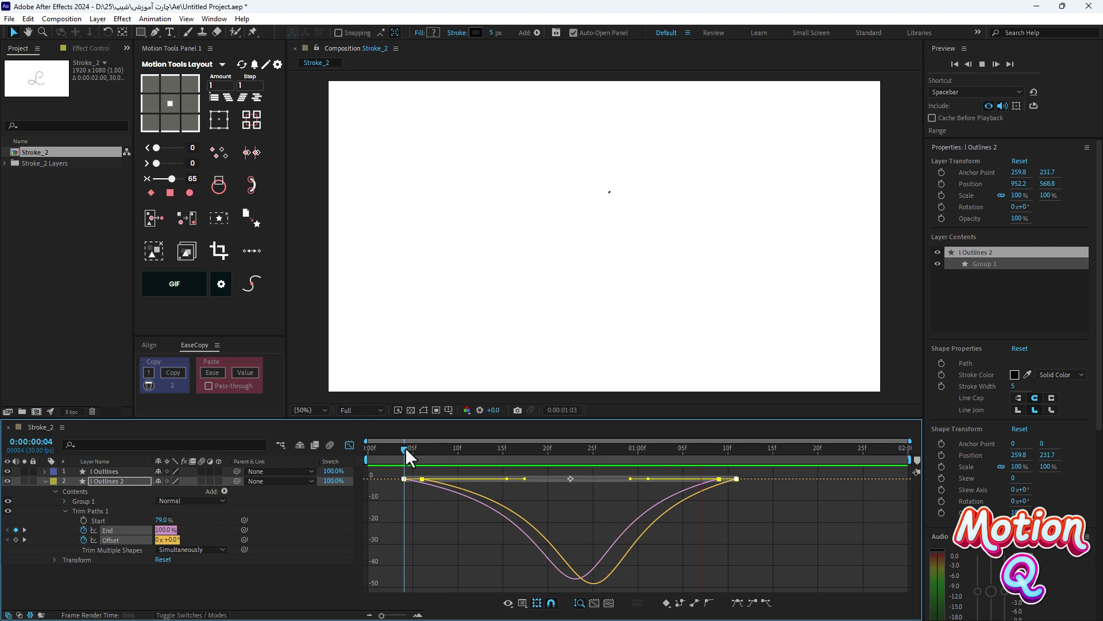
key(space)
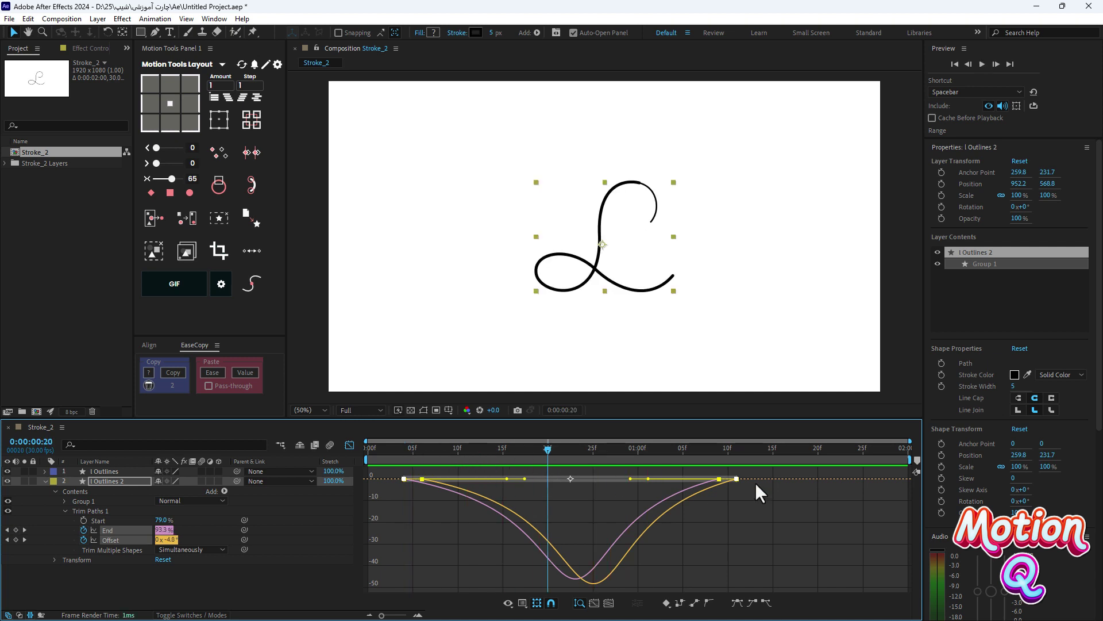
Try an ease strength of 50 on all End and Offset keyframes and preview the motion from frame 4.
drag(769, 472, 385, 505)
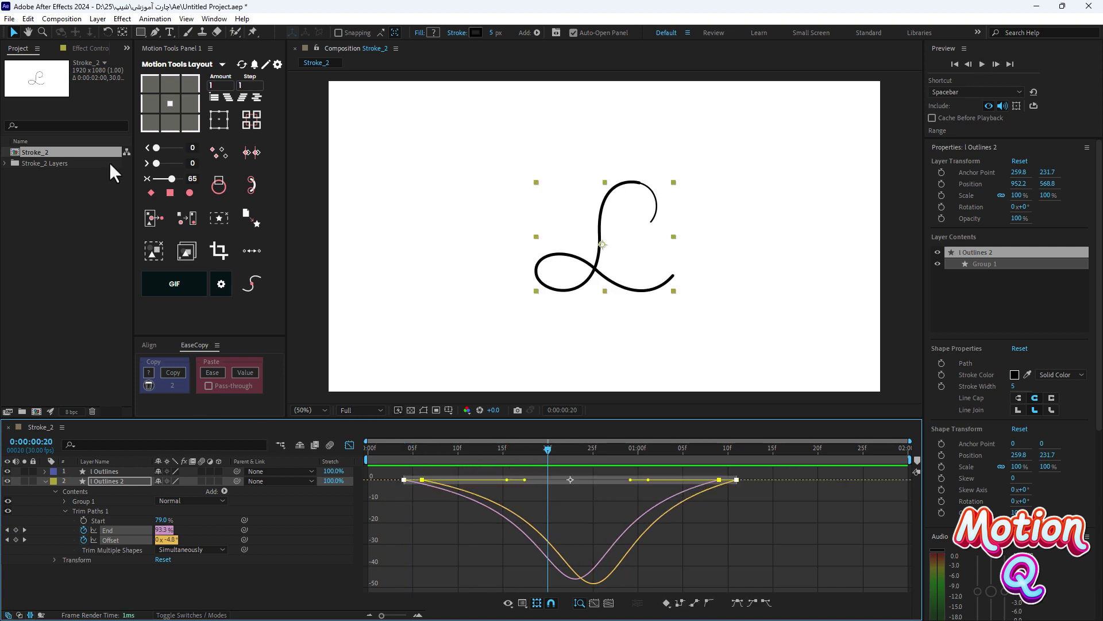
click(193, 180)
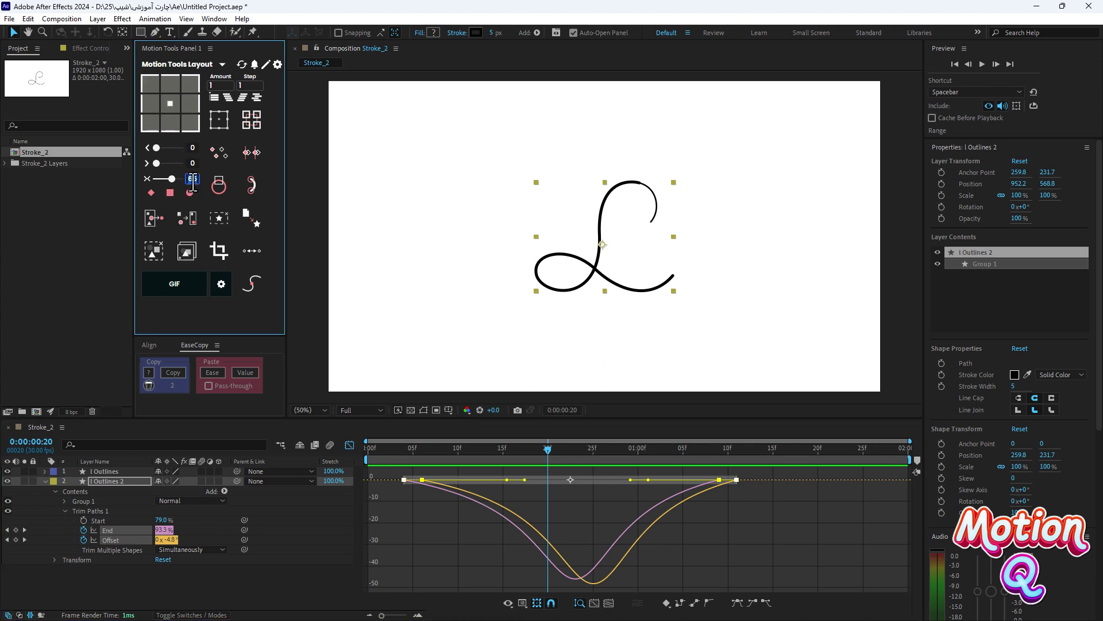
text(50)
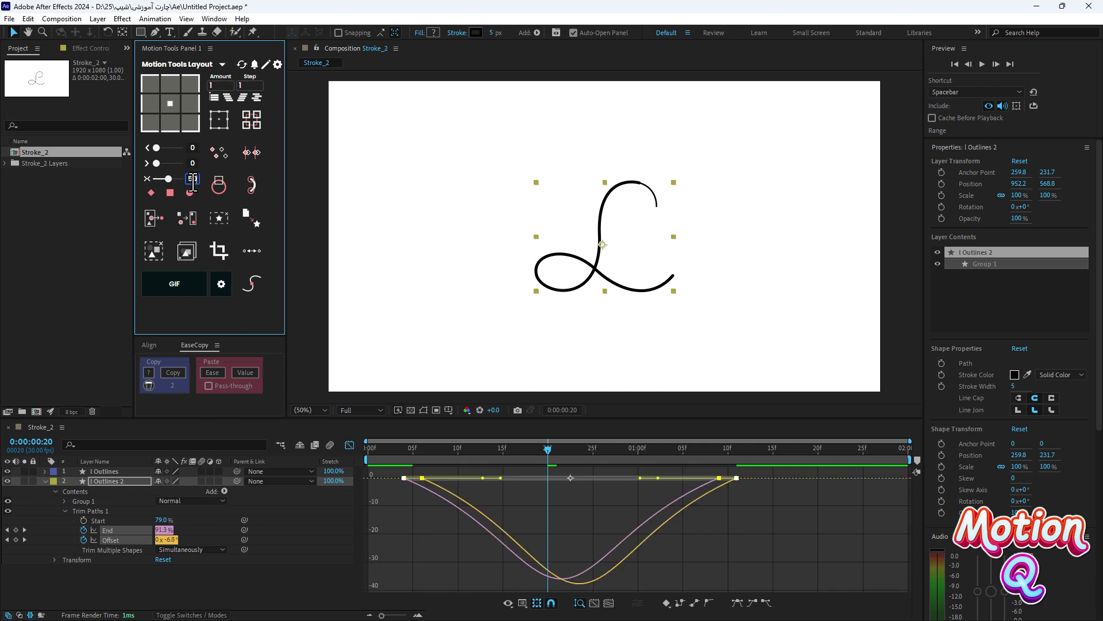
click(403, 446)
key(space)
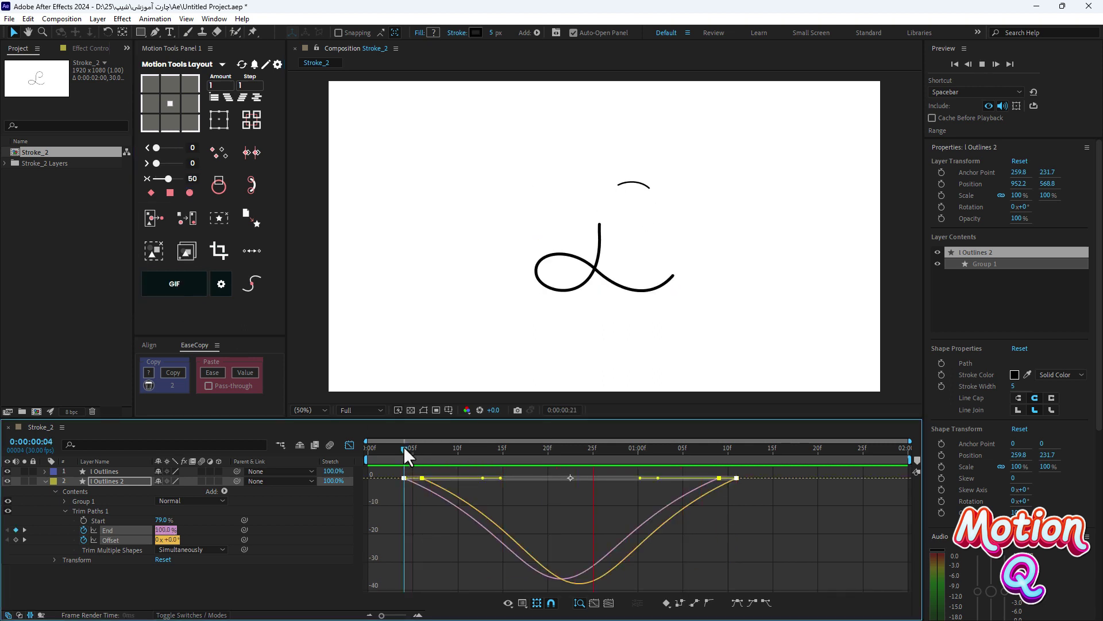
key(space)
Set the ease strength of all End and Offset keyframes to 65 and preview the animation from frame 4.
click(192, 179)
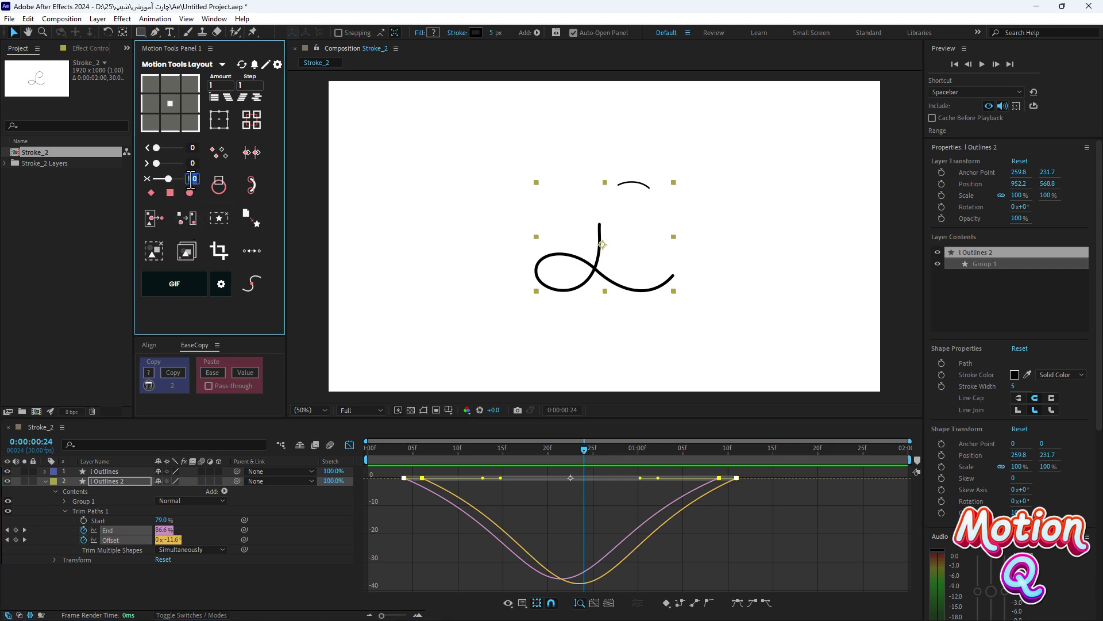
text(65)
key(Return)
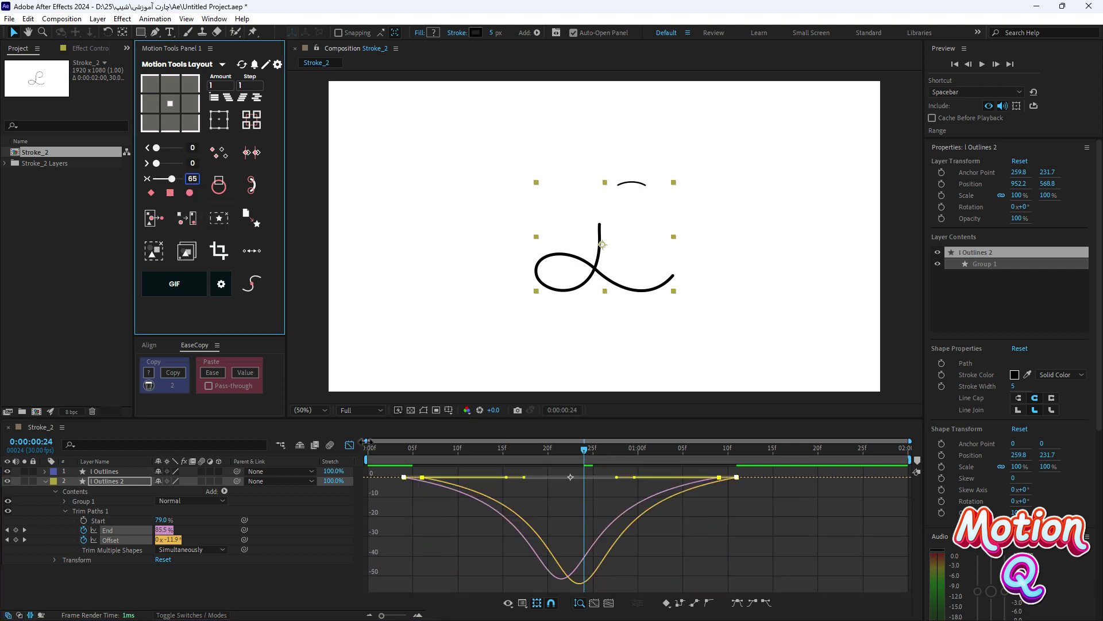
click(401, 445)
key(space)
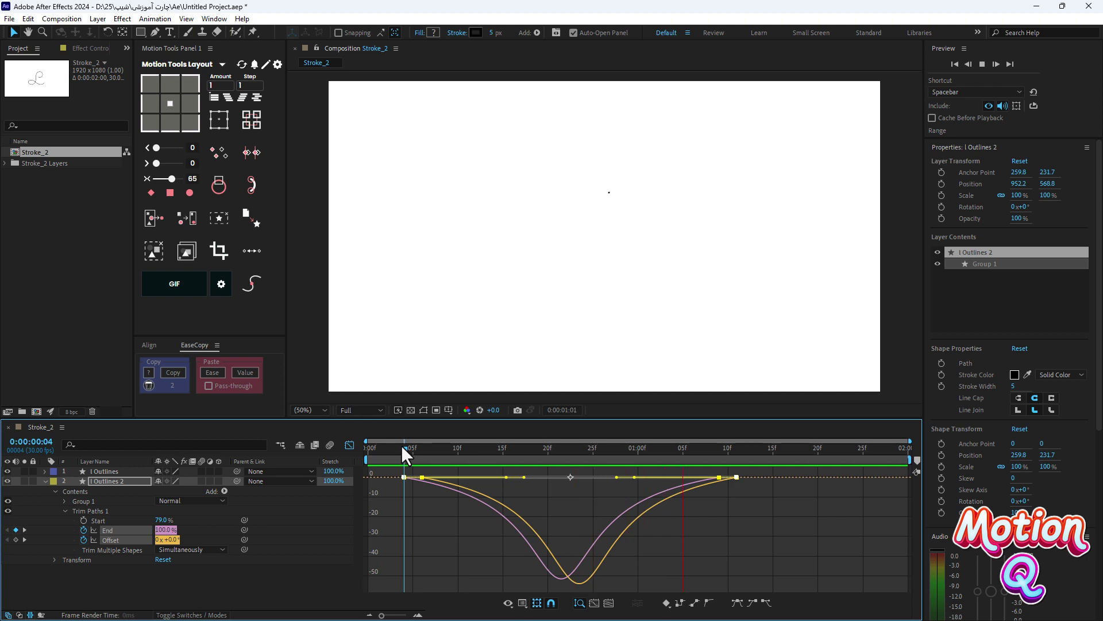
drag(401, 444, 423, 446)
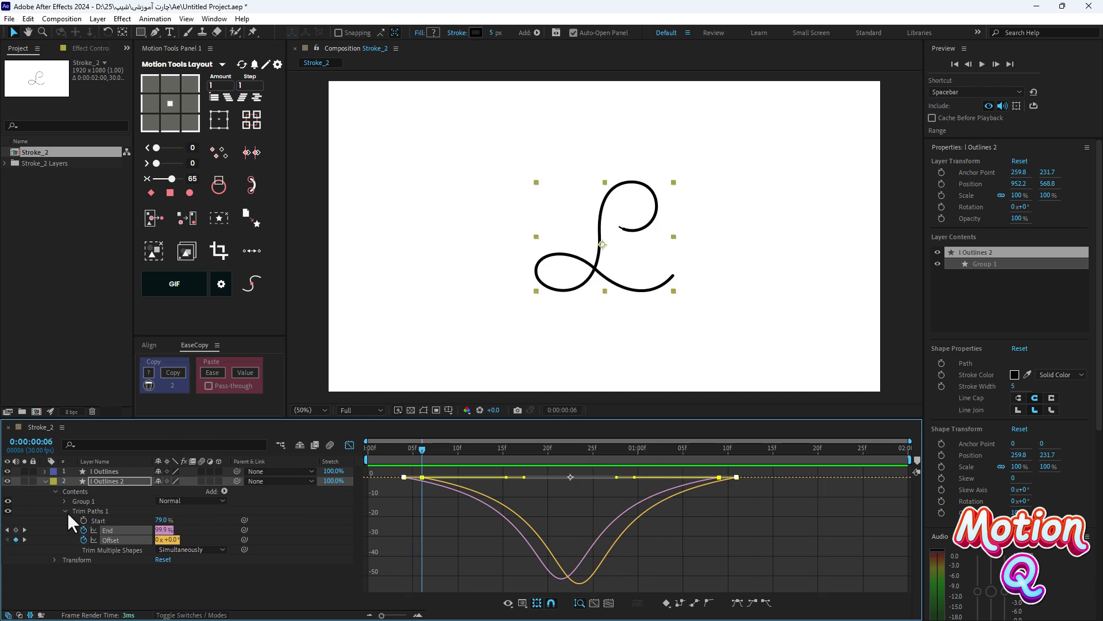
Close the Graph Editor, group Group 1 and Trim Paths 1 of l Outlines 2 together, and duplicate the group.
click(64, 509)
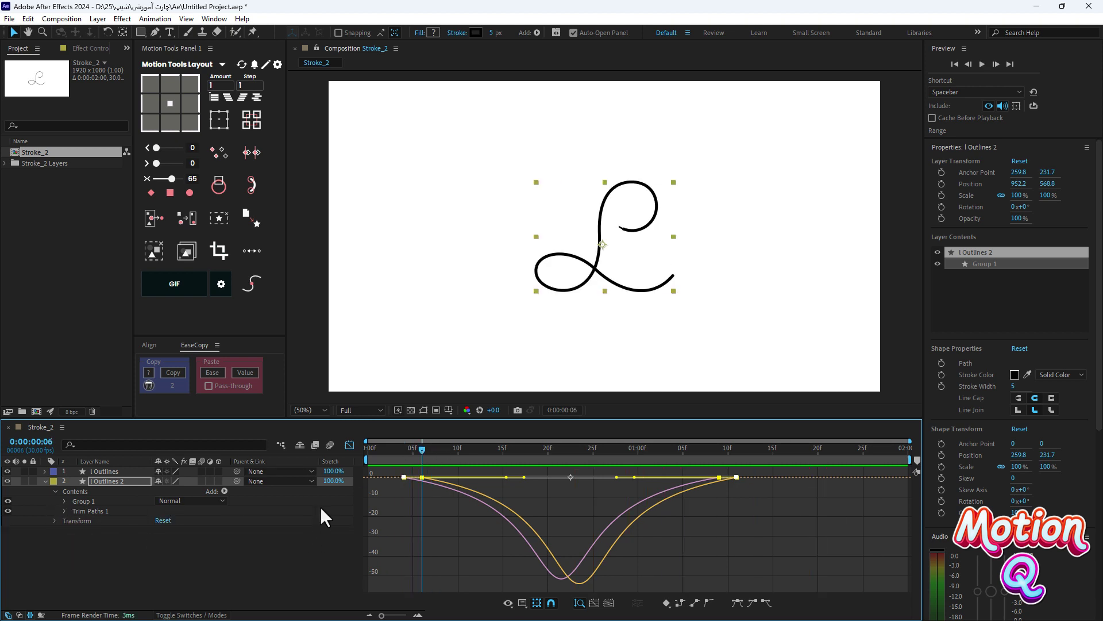
click(349, 446)
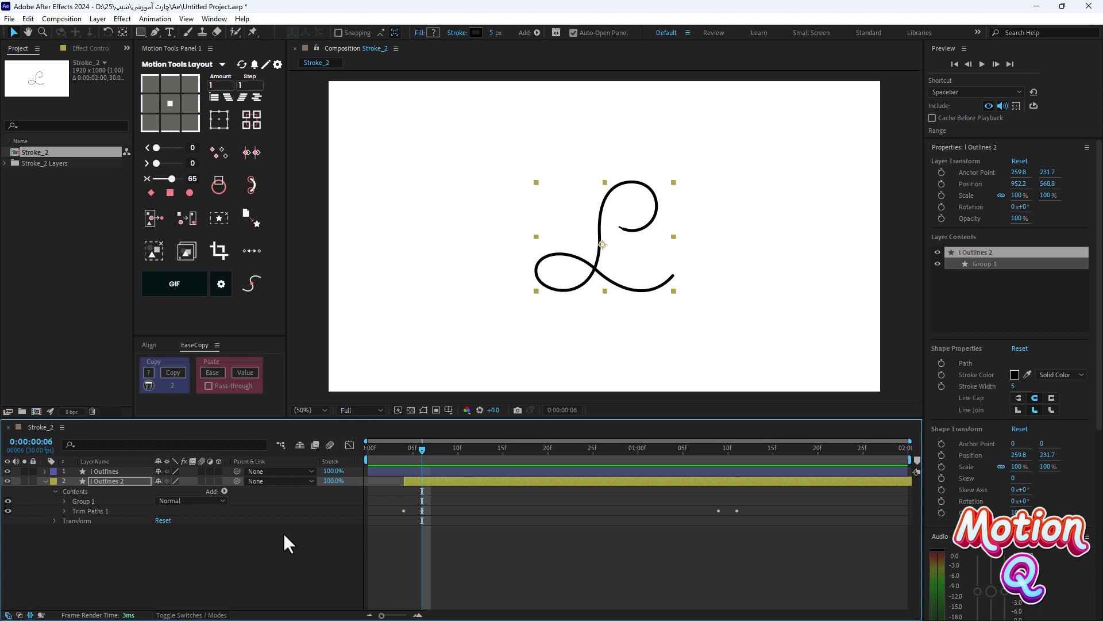
click(81, 500)
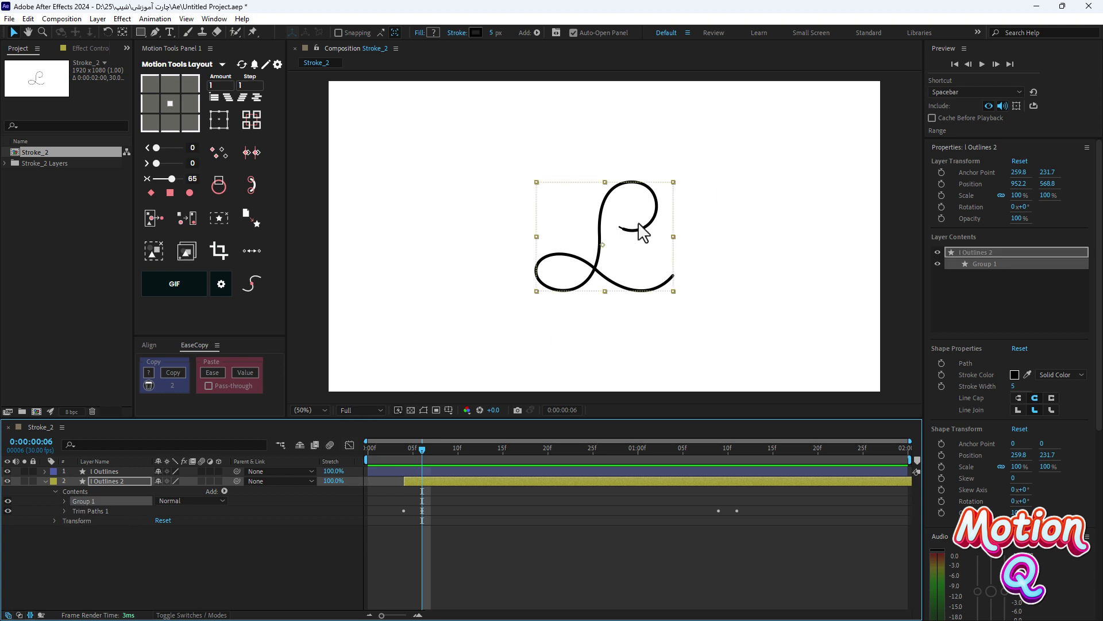
shift+click(96, 511)
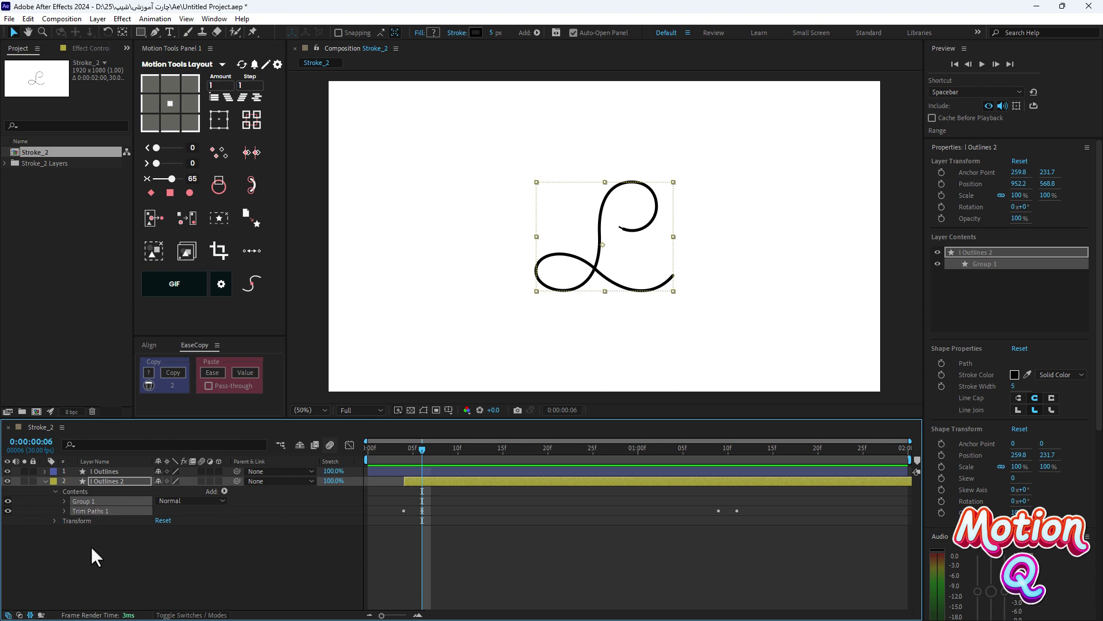
key(ctrl+g)
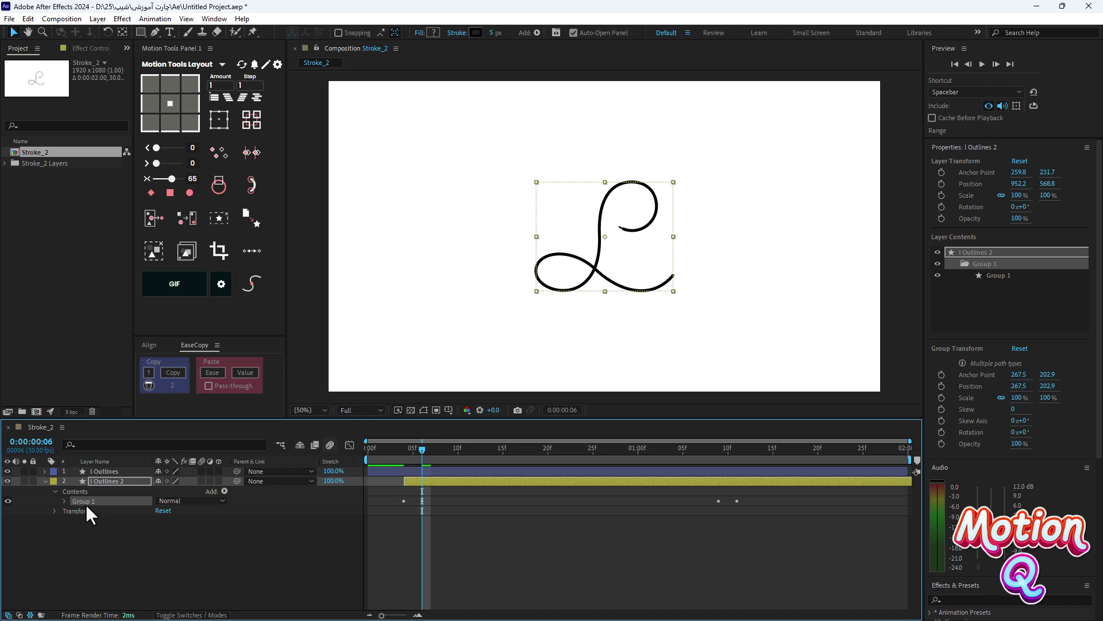
key(ctrl+d)
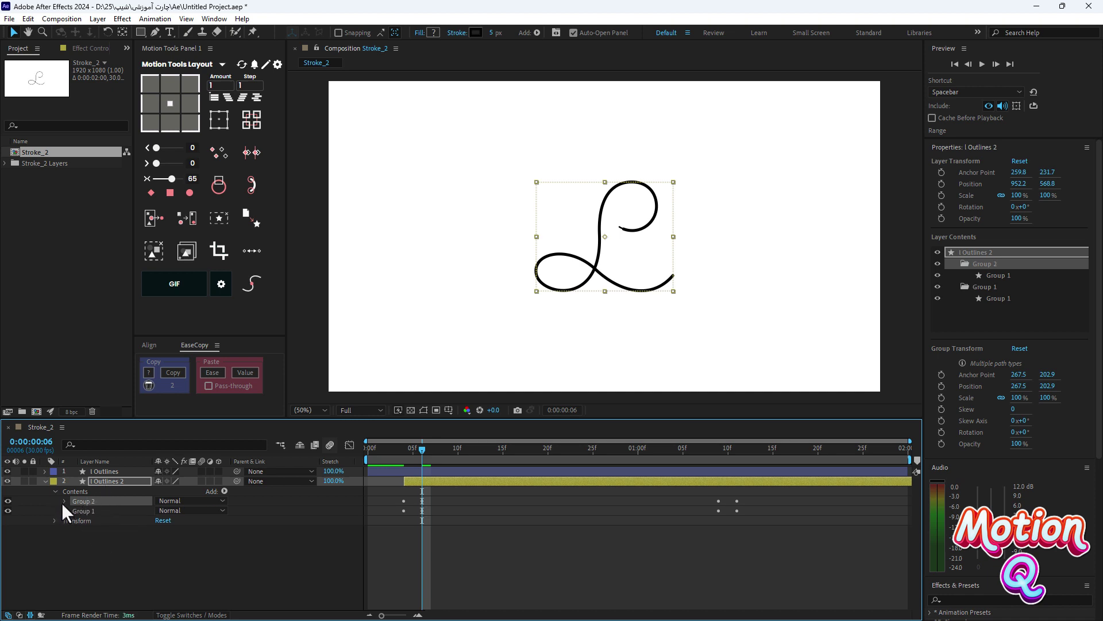
Expand Group 2's Trim Paths properties, hide the l Outlines layer and scrub to 0:00:00:21.
click(64, 501)
click(74, 521)
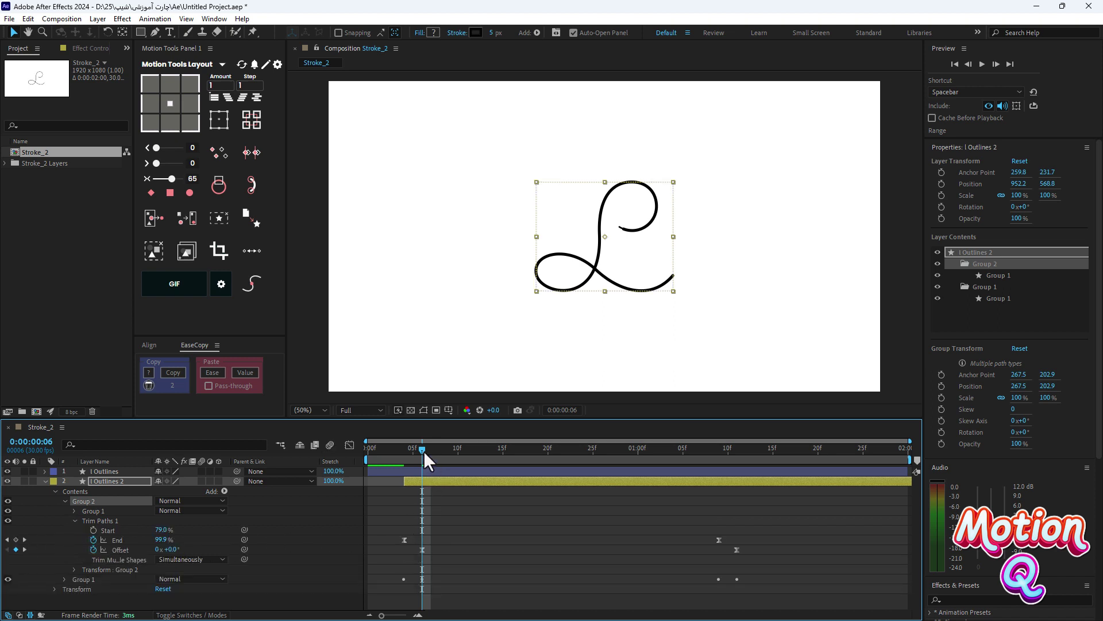
mouse_move(423, 450)
mouse_down()
mouse_move(582, 463)
mouse_move(575, 451)
mouse_up()
drag(454, 450, 584, 450)
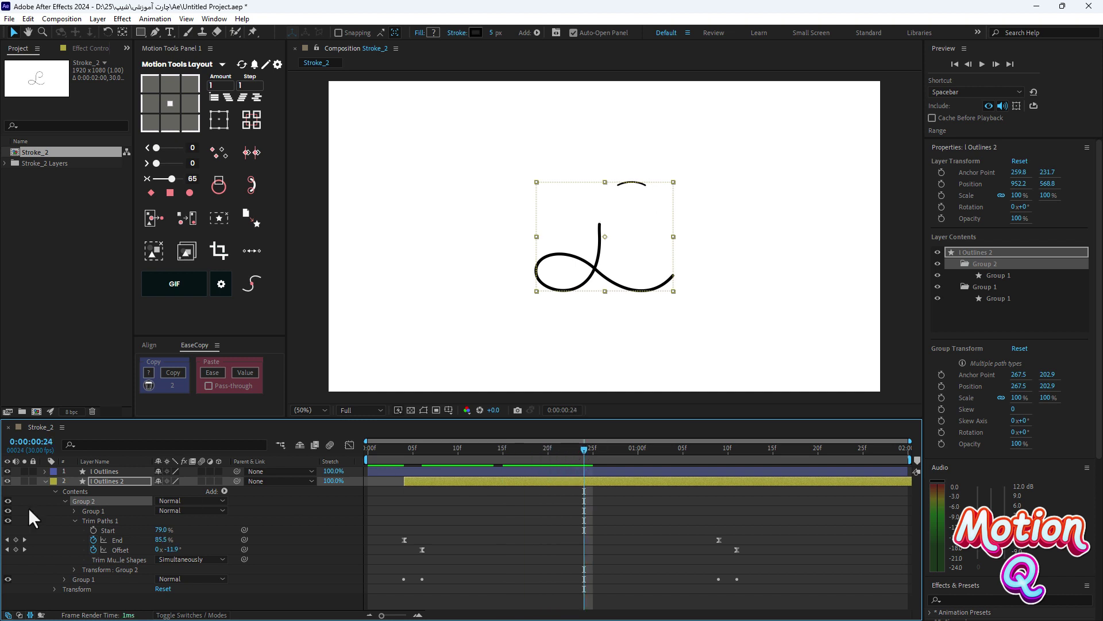
click(8, 471)
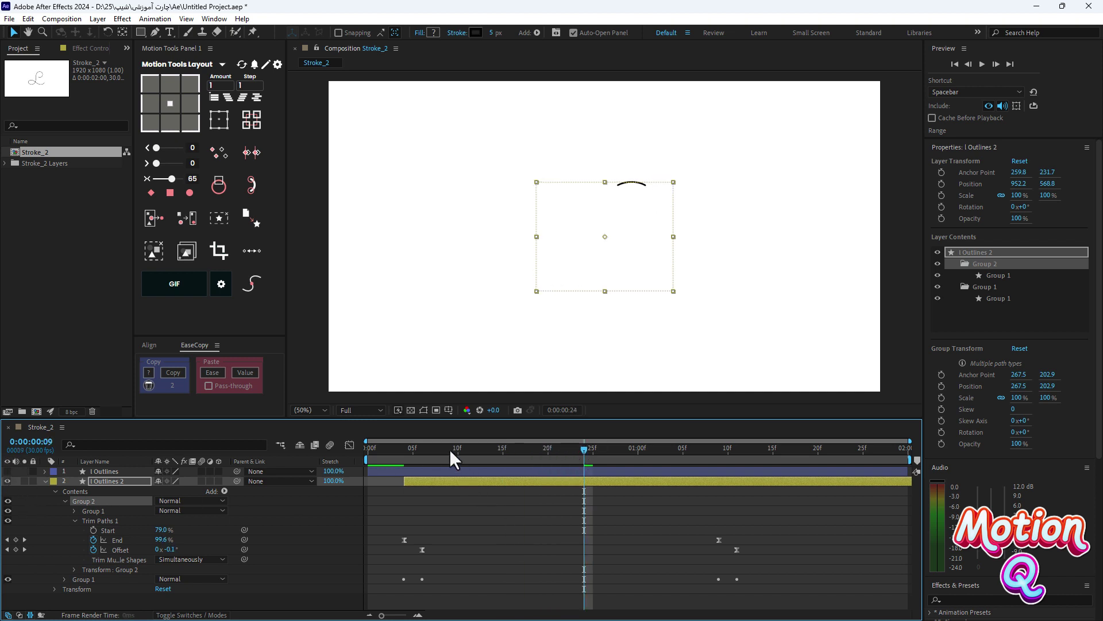
mouse_move(449, 450)
mouse_down()
mouse_move(564, 453)
mouse_move(554, 455)
mouse_up()
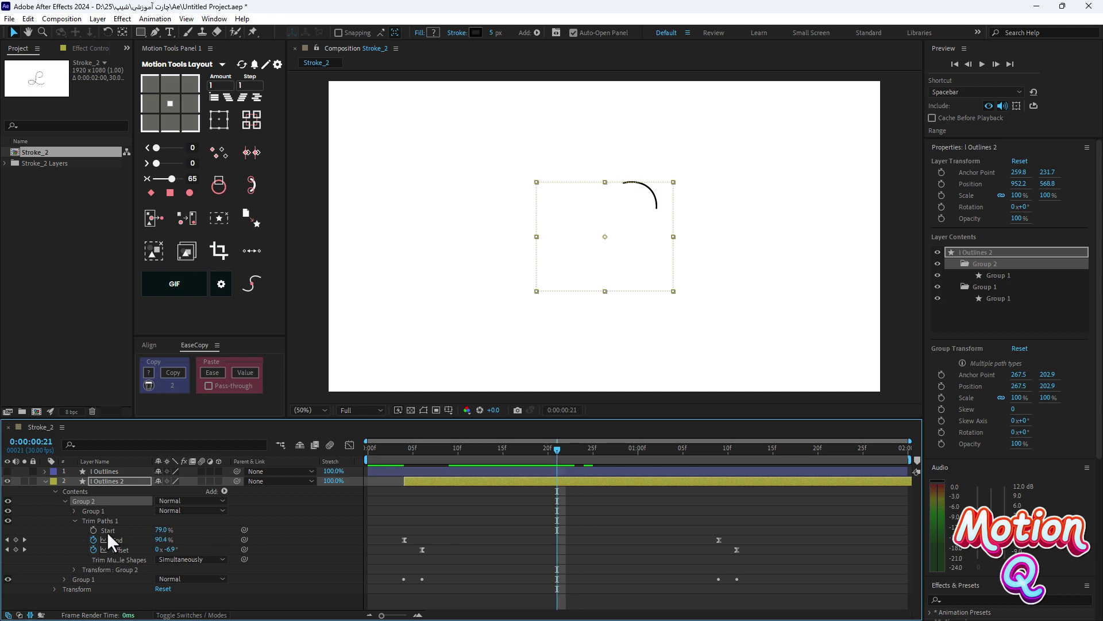
Lower the Trim Paths Start of Group 2 to 36% and copy that value.
drag(166, 530, 145, 529)
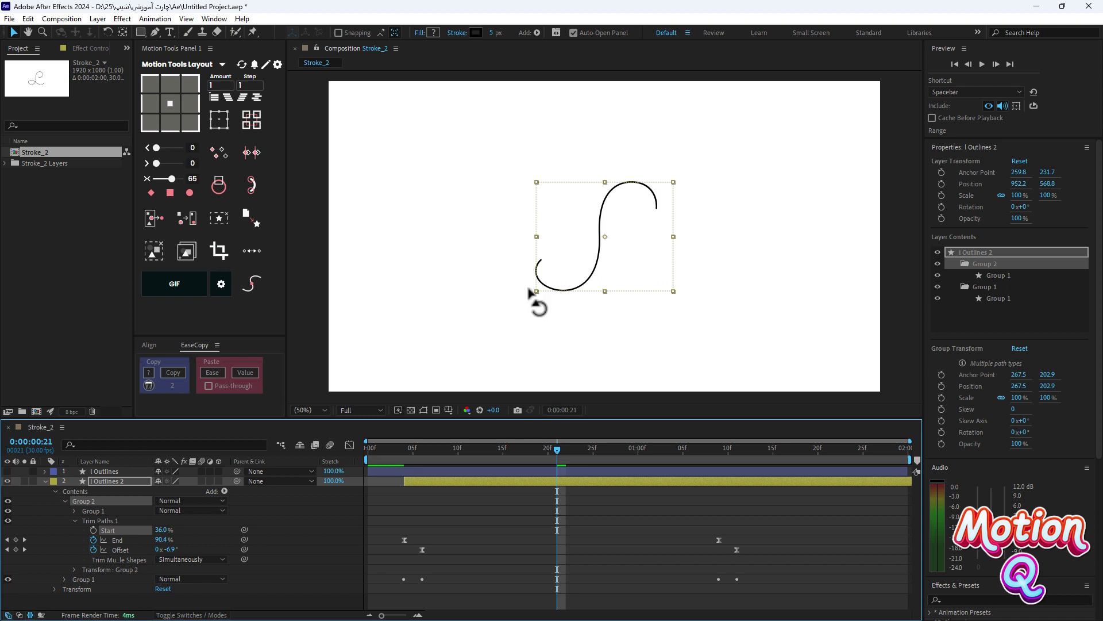
mouse_move(555, 449)
mouse_down()
mouse_move(592, 449)
mouse_move(555, 450)
mouse_up()
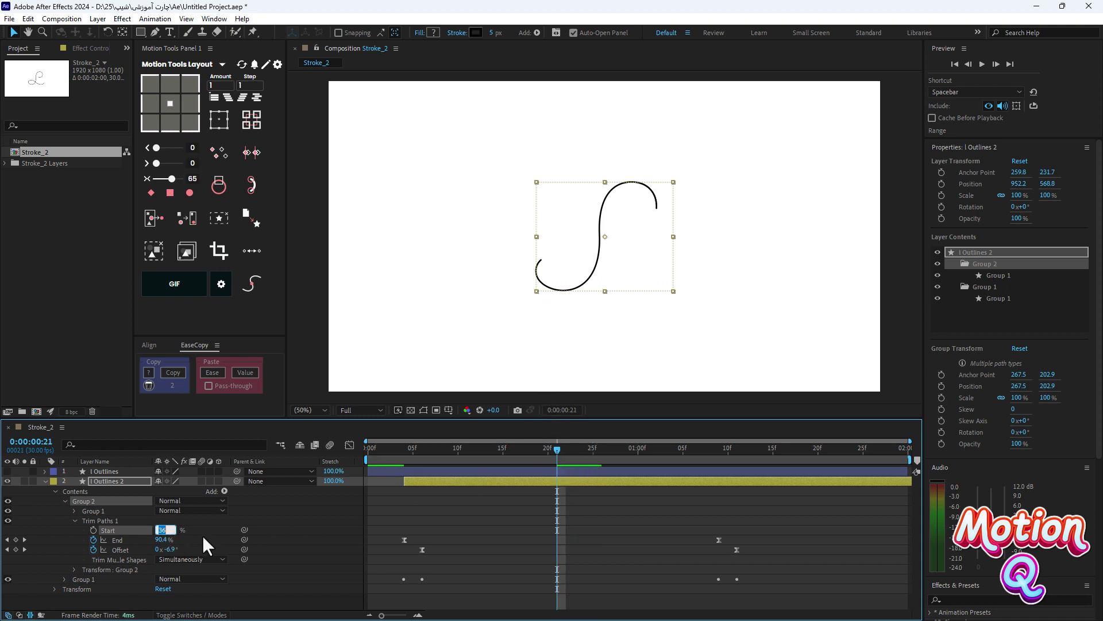
key(ctrl+c)
Hide Group 1 and paste 36% into Group 2's End keyframe at 0:00:01:09.
drag(705, 447, 717, 449)
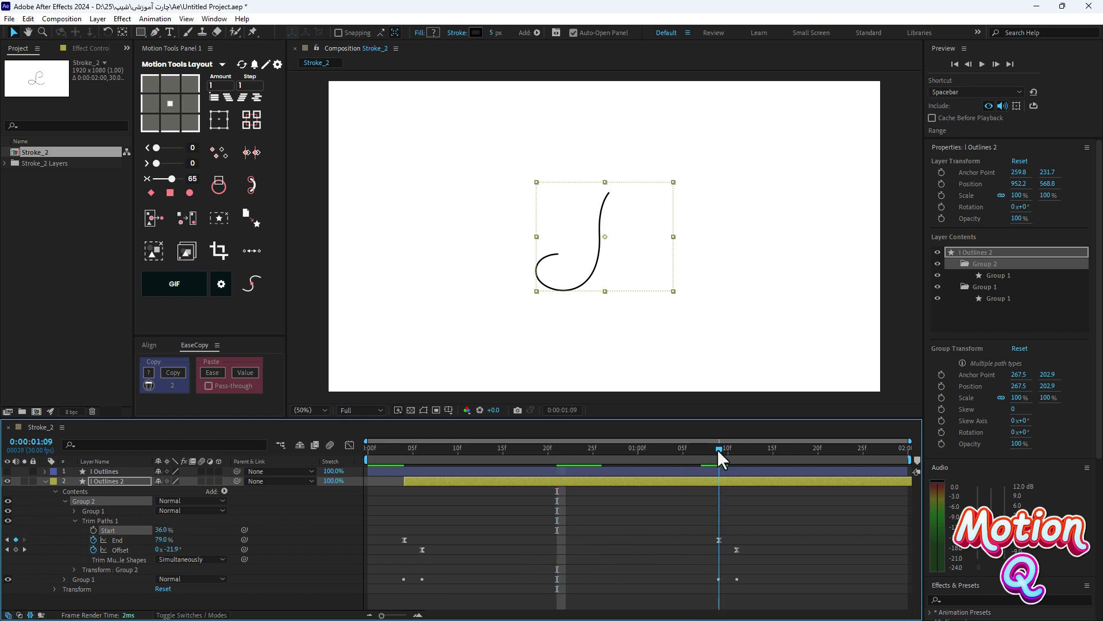
click(8, 579)
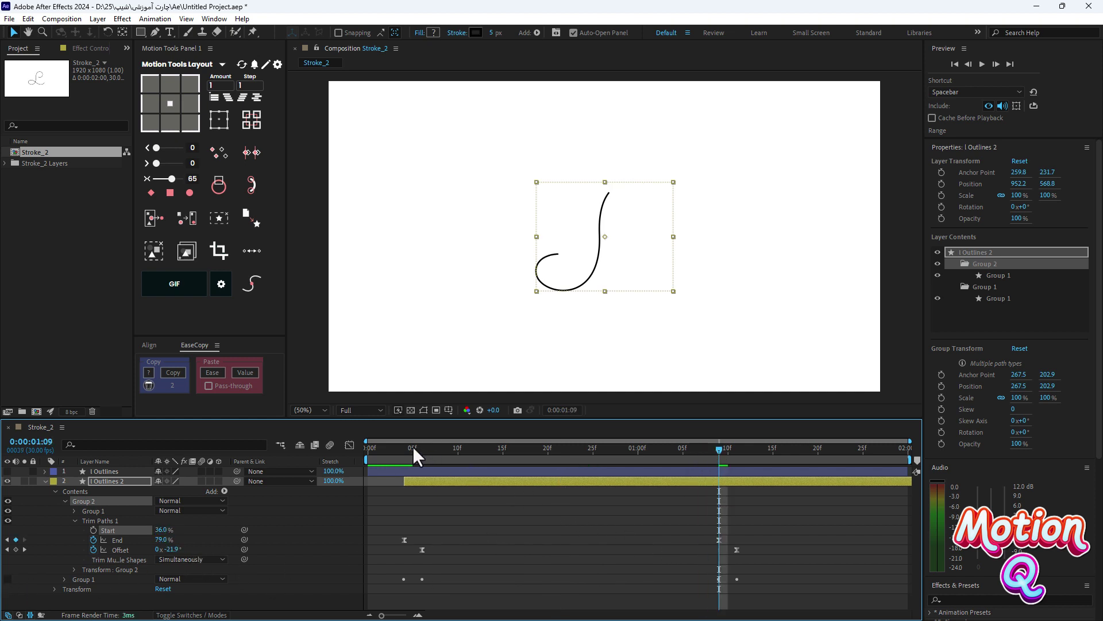
drag(413, 446, 587, 452)
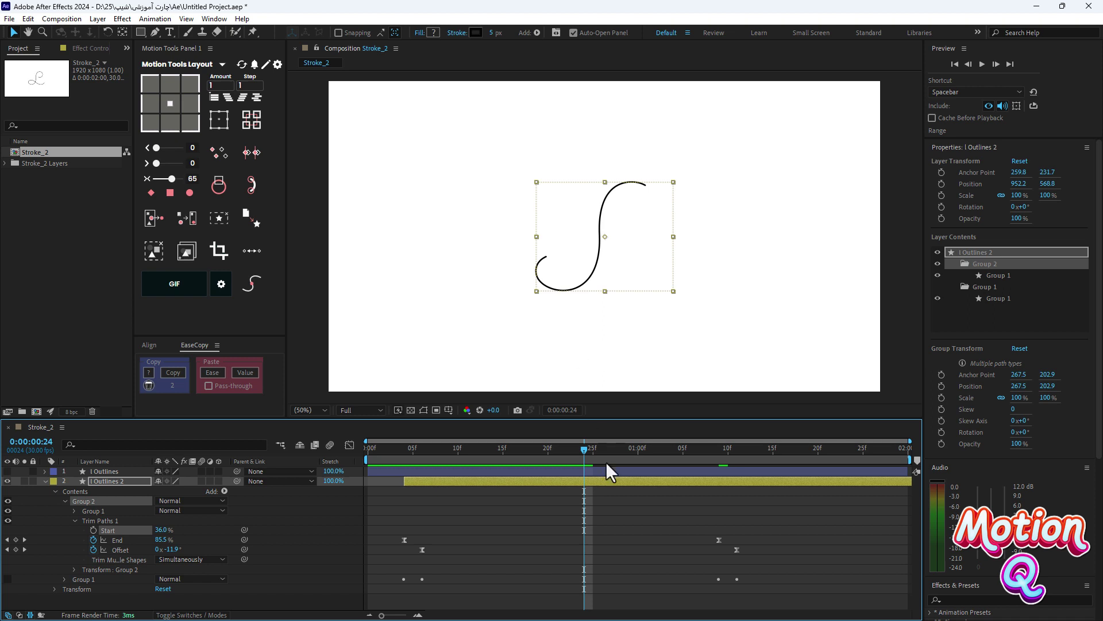
drag(584, 447, 718, 470)
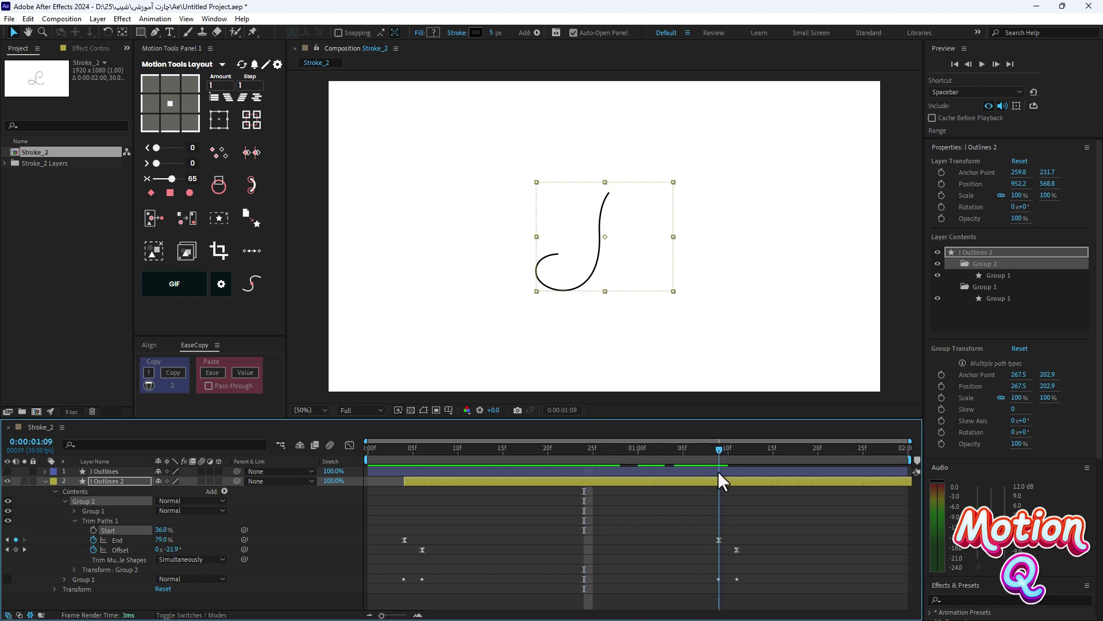
click(719, 540)
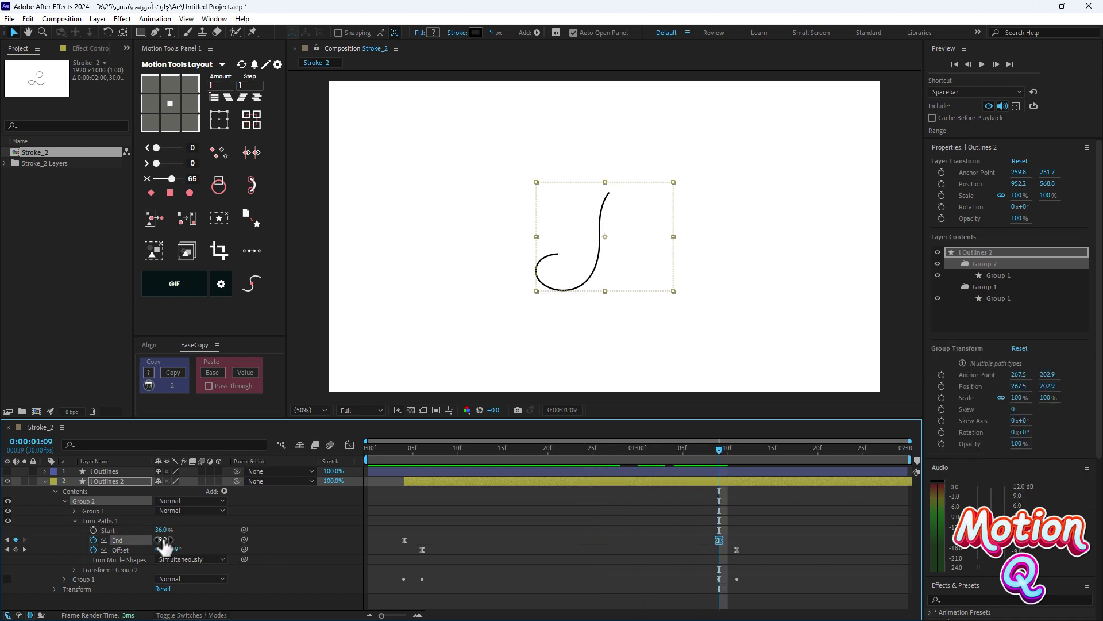
key(ctrl+v)
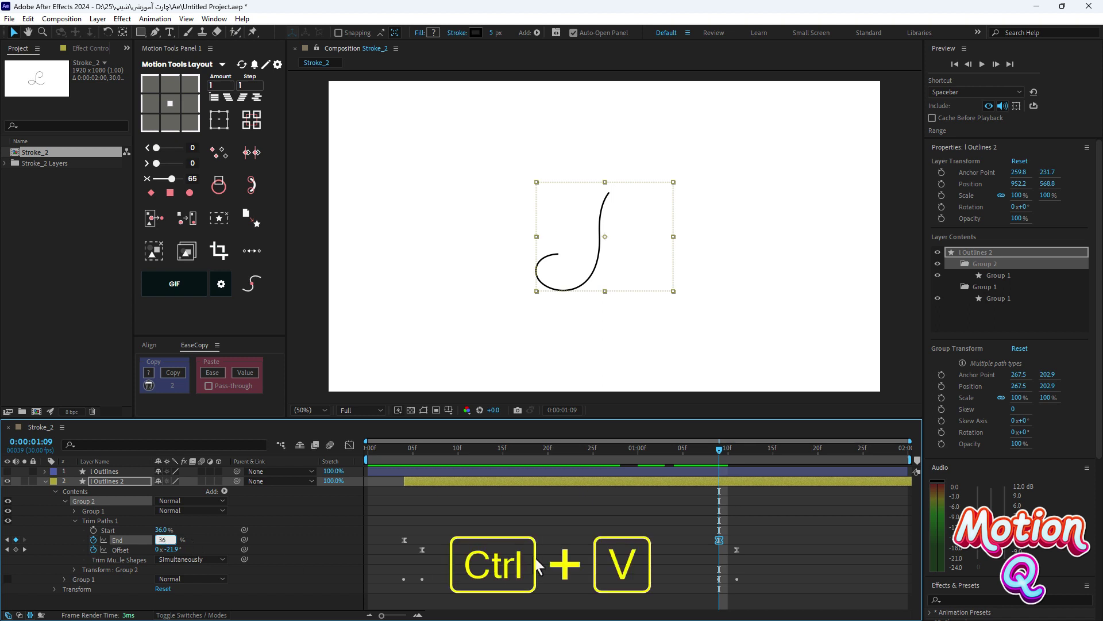
click(533, 556)
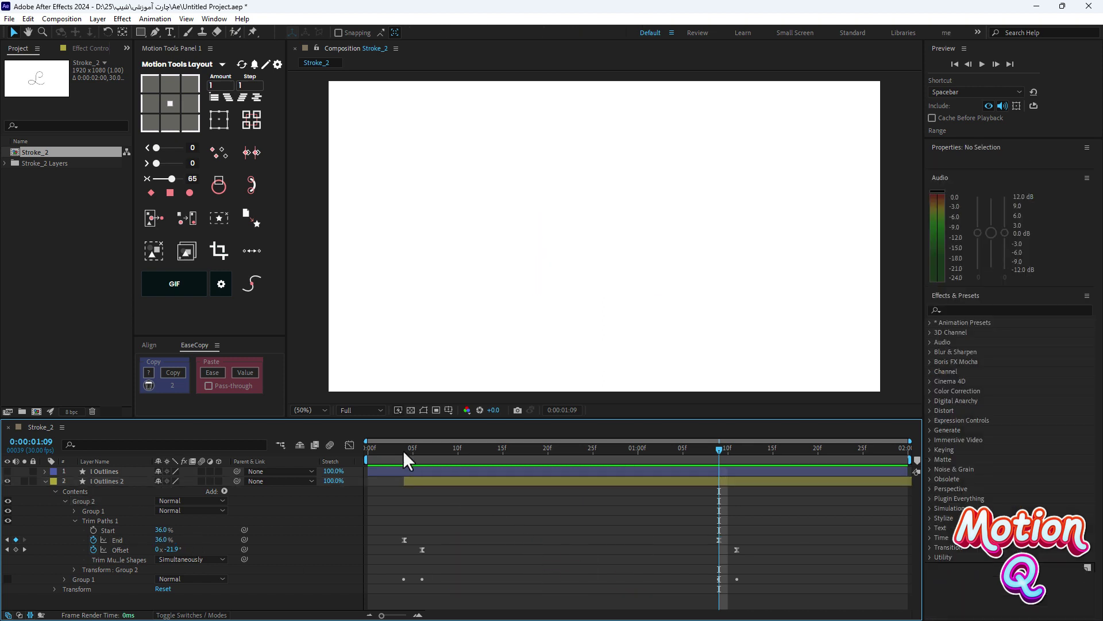
Set Group 2's first End keyframe at frame 4 to 65% and scrub to frame 9 to check the stroke.
mouse_move(403, 450)
mouse_down()
mouse_move(670, 460)
mouse_move(496, 461)
mouse_move(526, 463)
mouse_move(511, 463)
mouse_up()
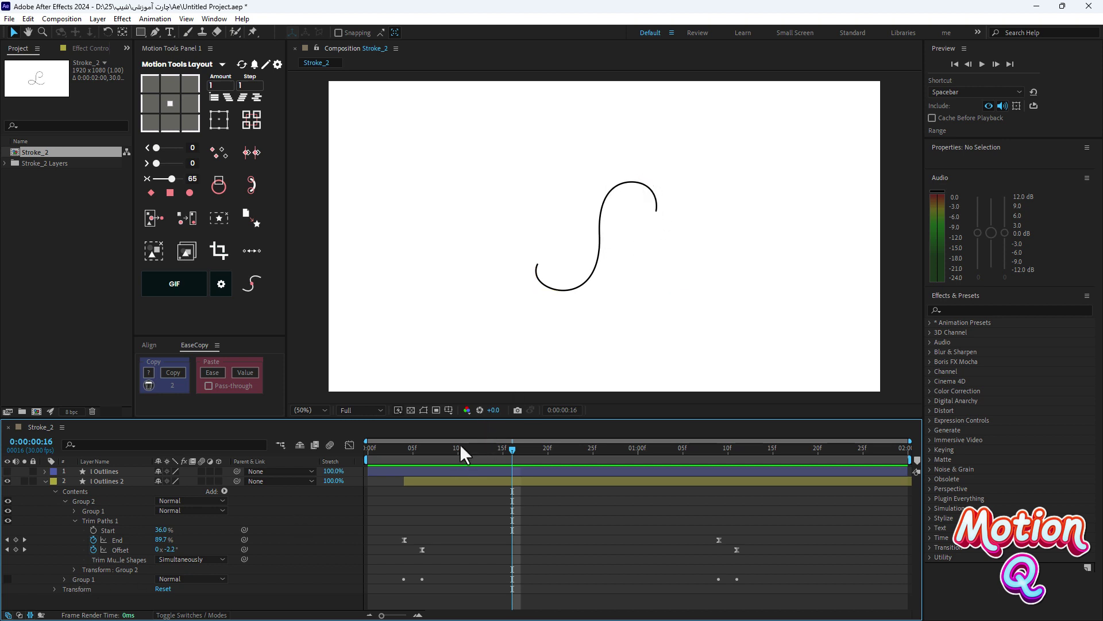
mouse_move(461, 447)
mouse_down()
mouse_move(433, 447)
mouse_move(524, 453)
mouse_move(406, 452)
mouse_up()
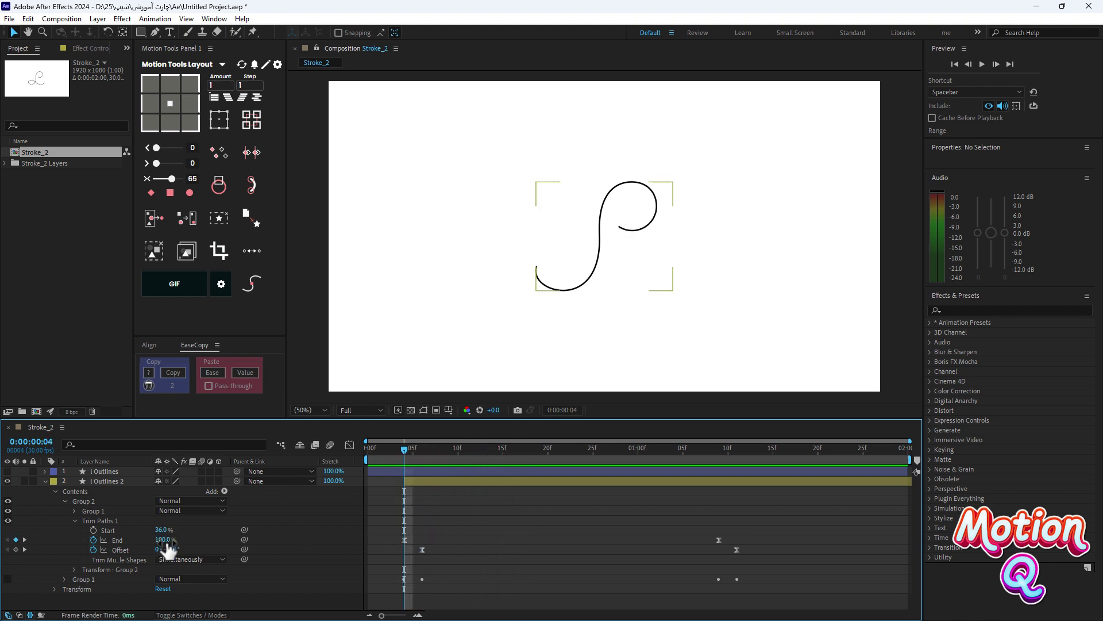
drag(164, 540, 162, 540)
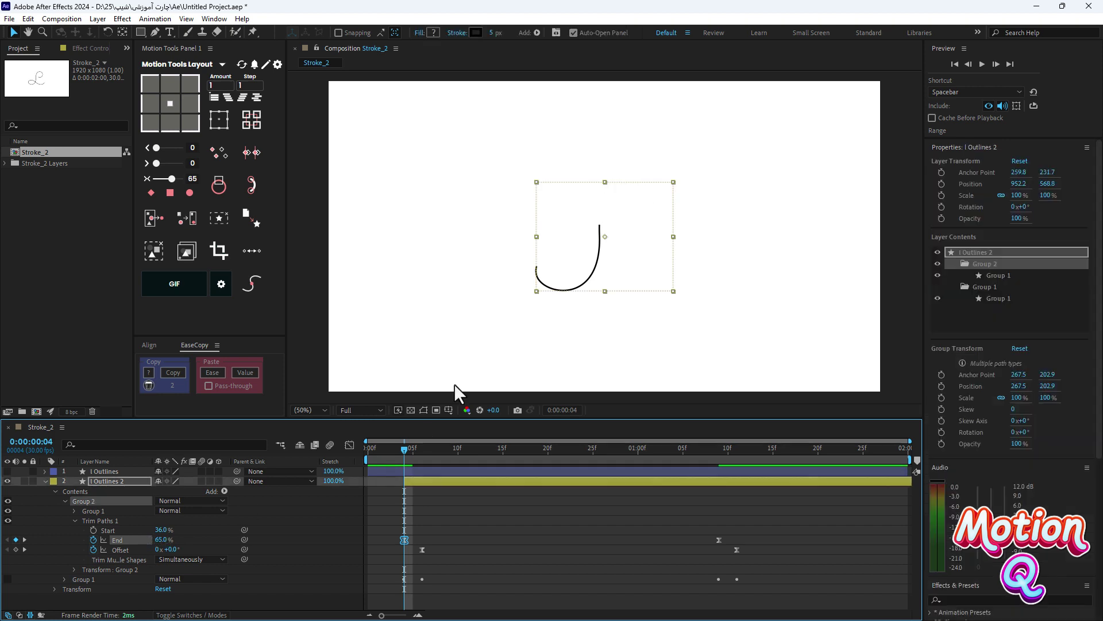
drag(601, 241, 595, 267)
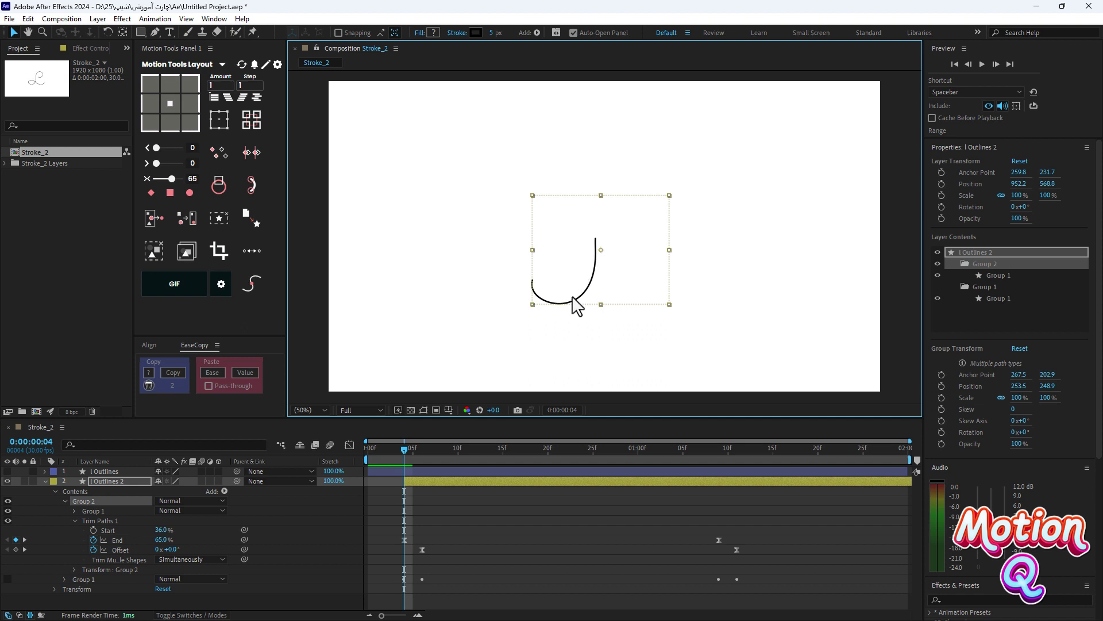
key(ctrl+z)
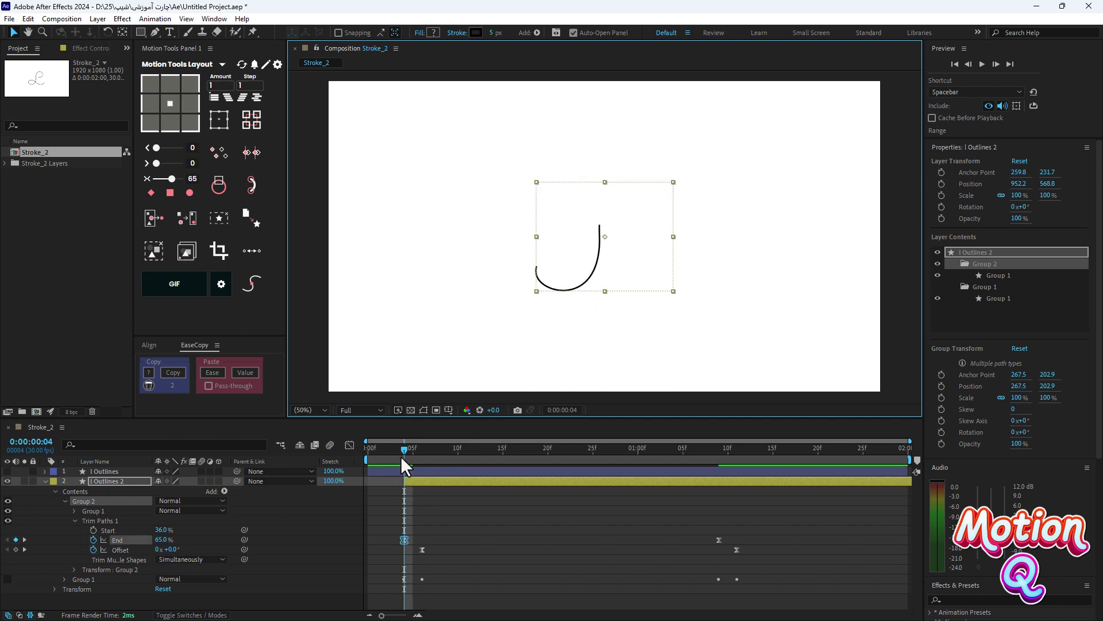
mouse_move(402, 450)
mouse_down()
mouse_move(716, 457)
mouse_move(404, 460)
mouse_move(487, 469)
mouse_move(449, 468)
mouse_up()
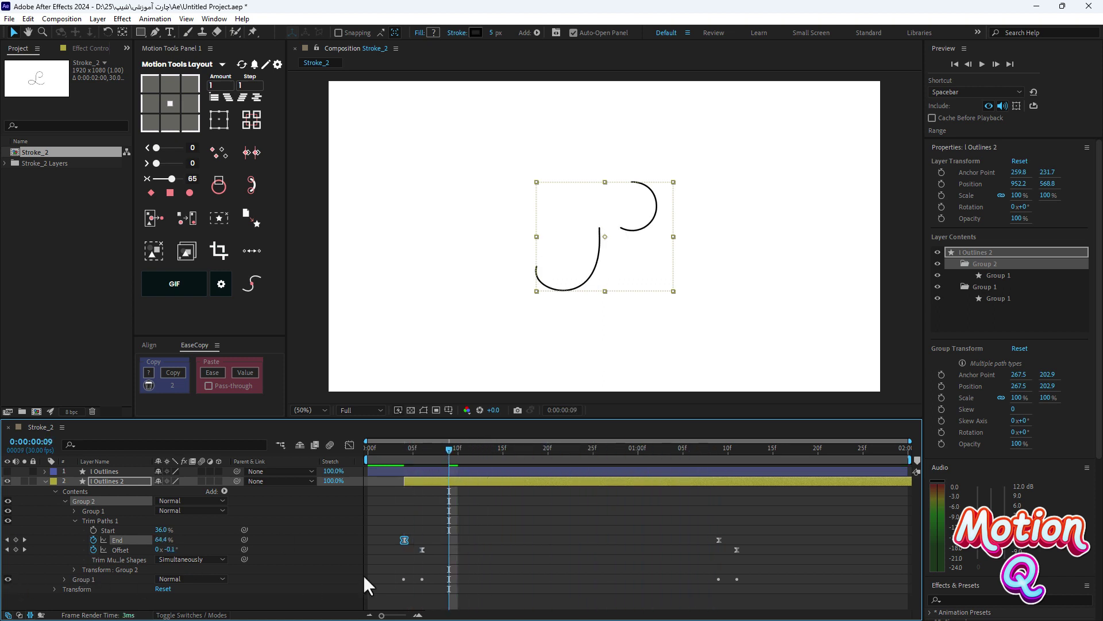
Shift all of Group 2's End and Offset keyframes four frames later, starting End at frame 8, and preview from frame 4.
drag(793, 531, 443, 540)
click(403, 447)
key(space)
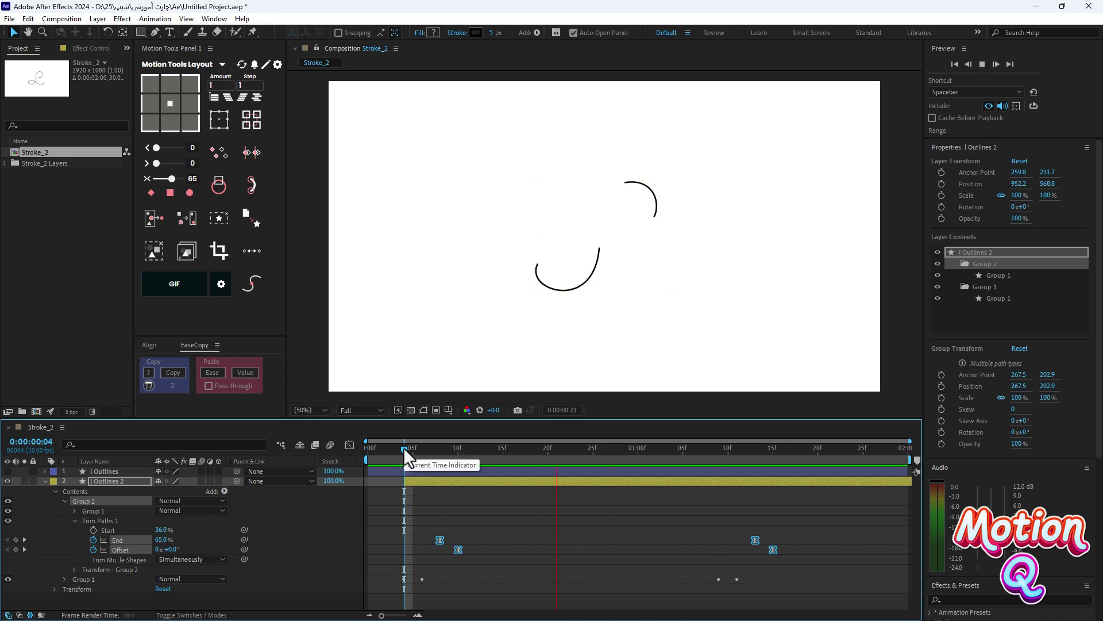
key(space)
Show the l Outlines layer again and list only the keyframed properties of l Outlines 2.
drag(404, 447, 503, 454)
click(8, 471)
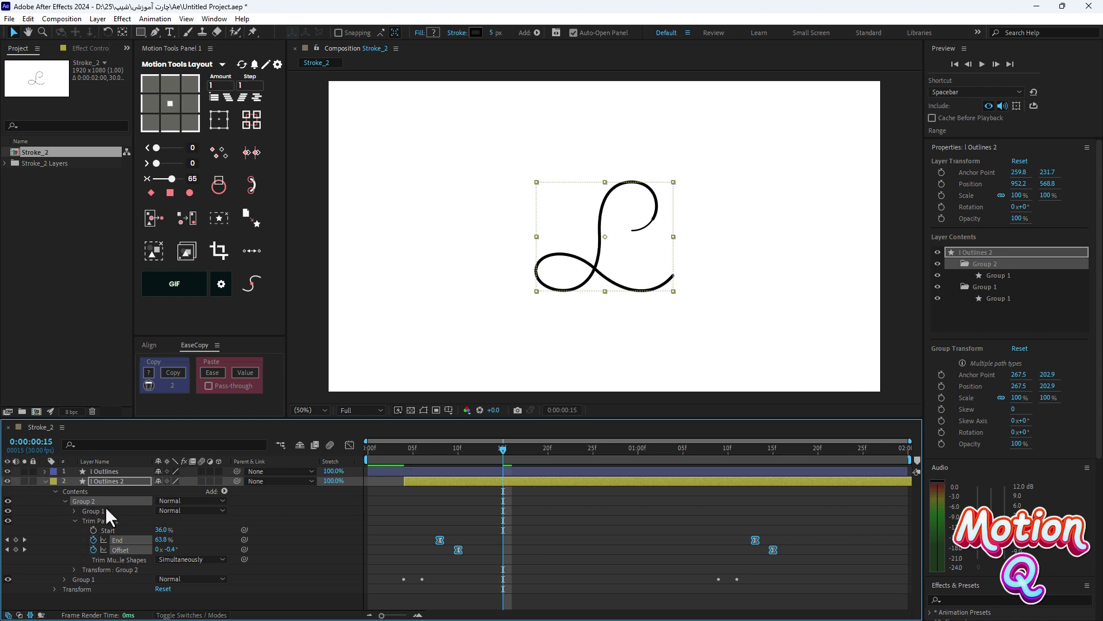
click(102, 481)
key(u)
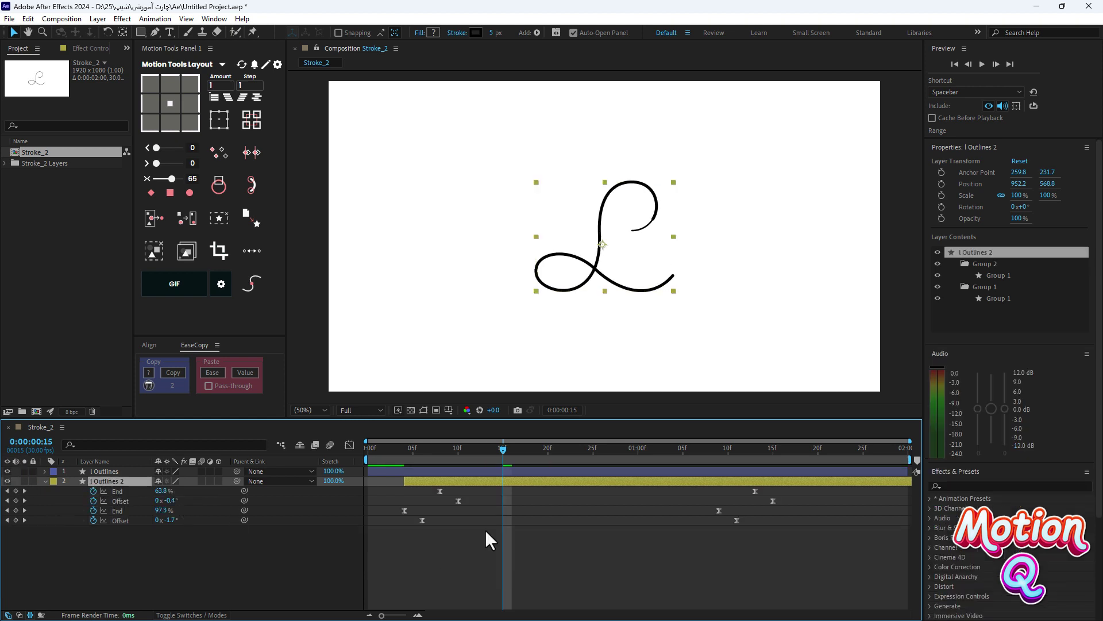
Play the stroke animation from frame 4 and scrub to 0:00:01:00 to examine the timing of both strokes.
click(403, 450)
key(space)
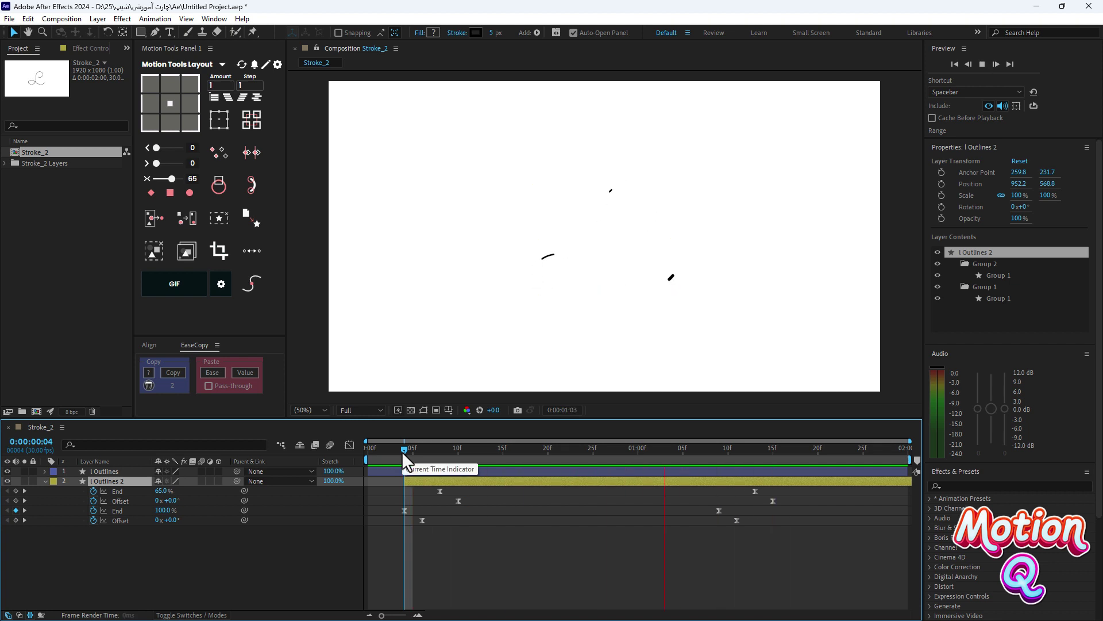
key(space)
key(space)
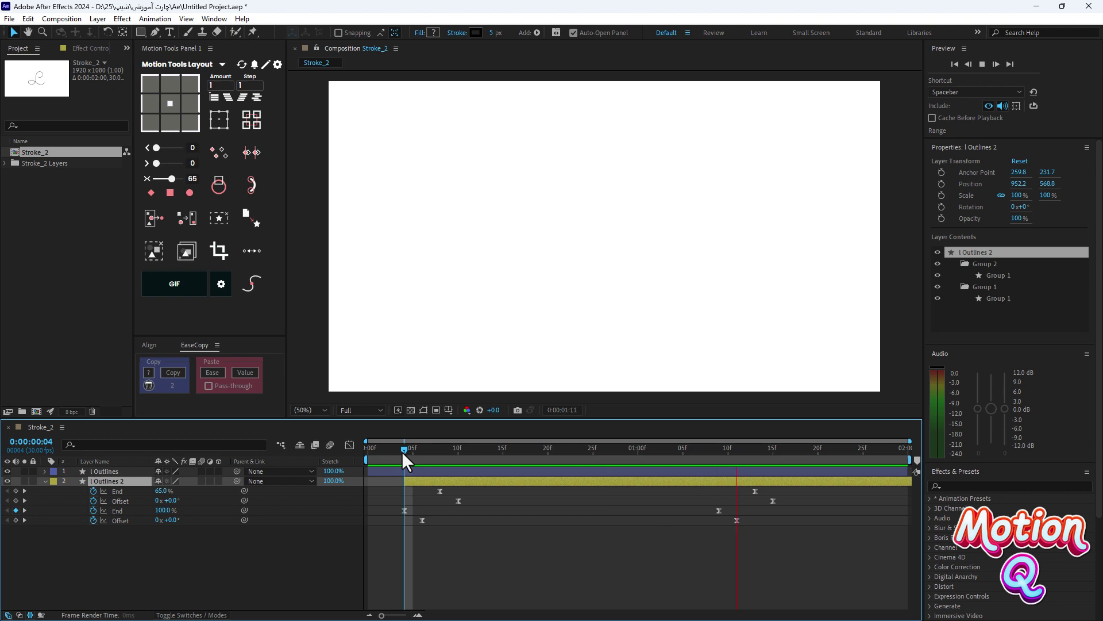
mouse_move(403, 452)
mouse_down()
mouse_move(638, 468)
mouse_move(443, 452)
mouse_move(639, 456)
mouse_up()
key(space)
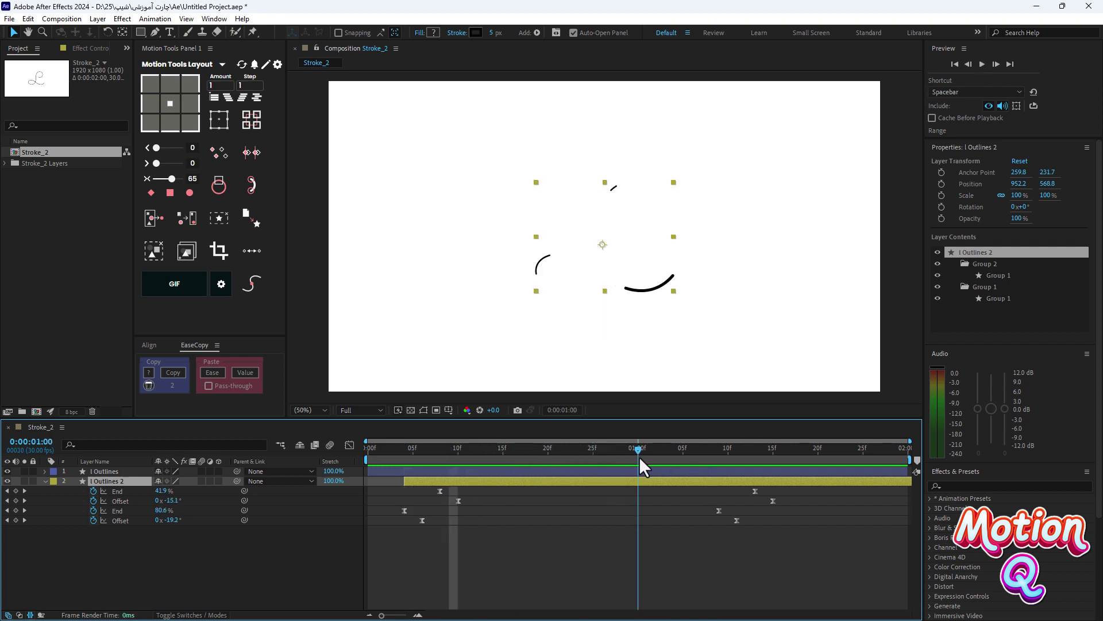
Move Group 2's first End keyframe to frame 19 and first Offset keyframe to frame 21, then preview the timing.
drag(474, 489, 526, 492)
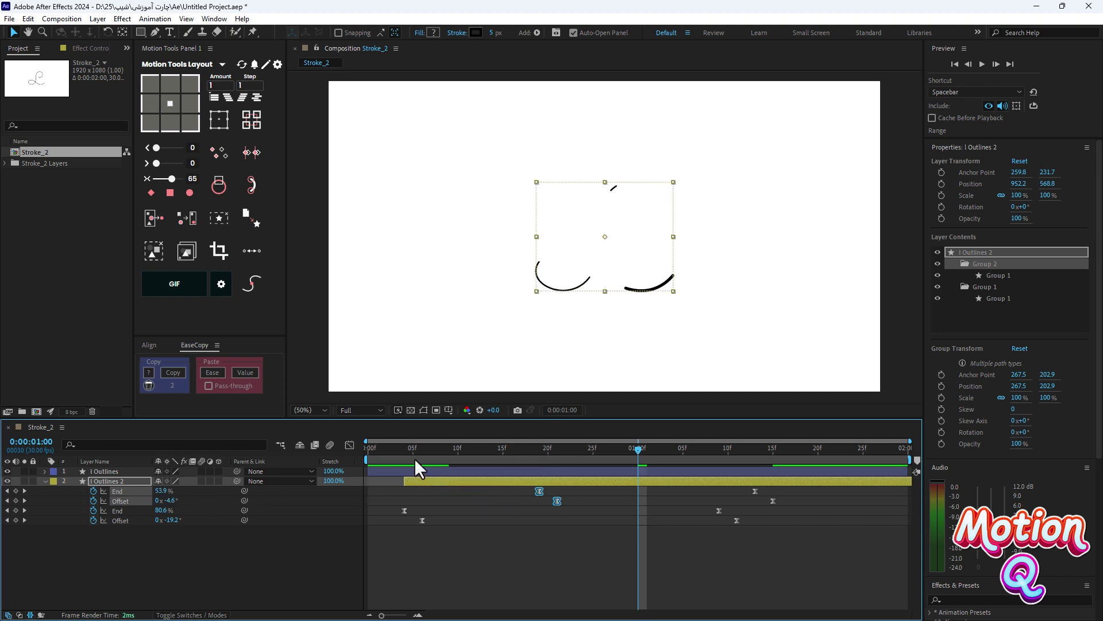
click(402, 450)
key(space)
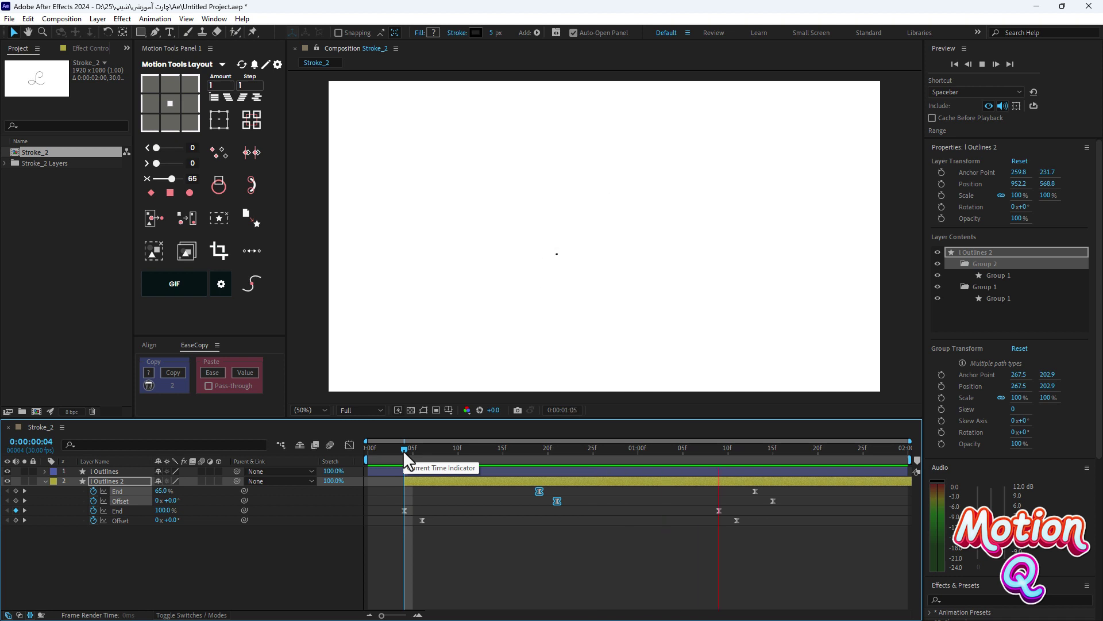
drag(402, 450, 612, 456)
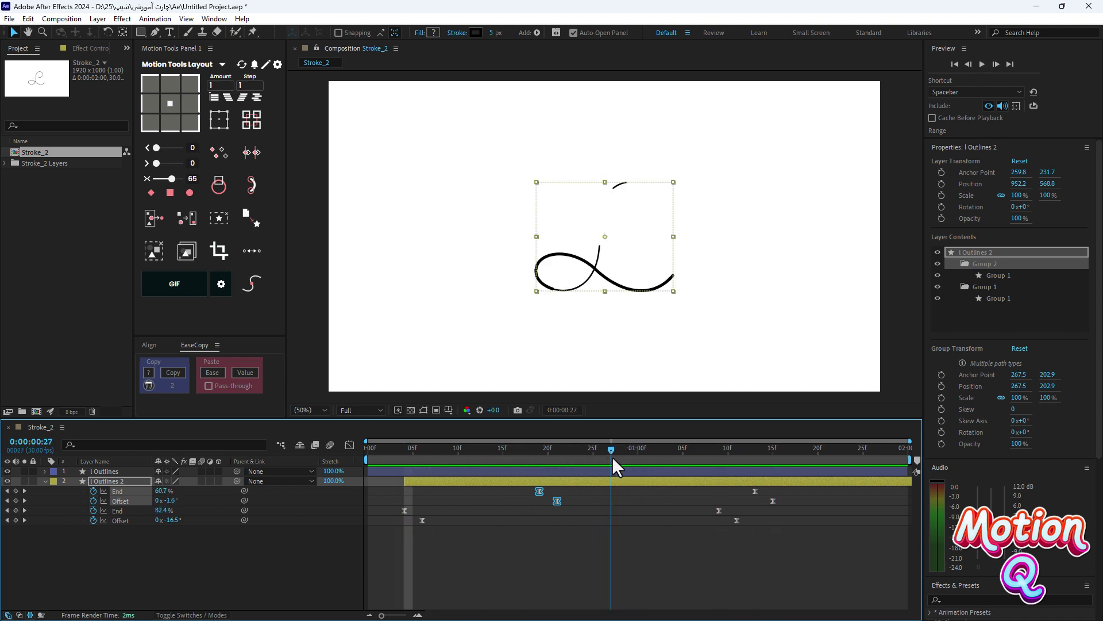
Apply Easy Ease to Group 2's End and Offset keyframes in the speed graph and scrub to check the motion.
click(349, 445)
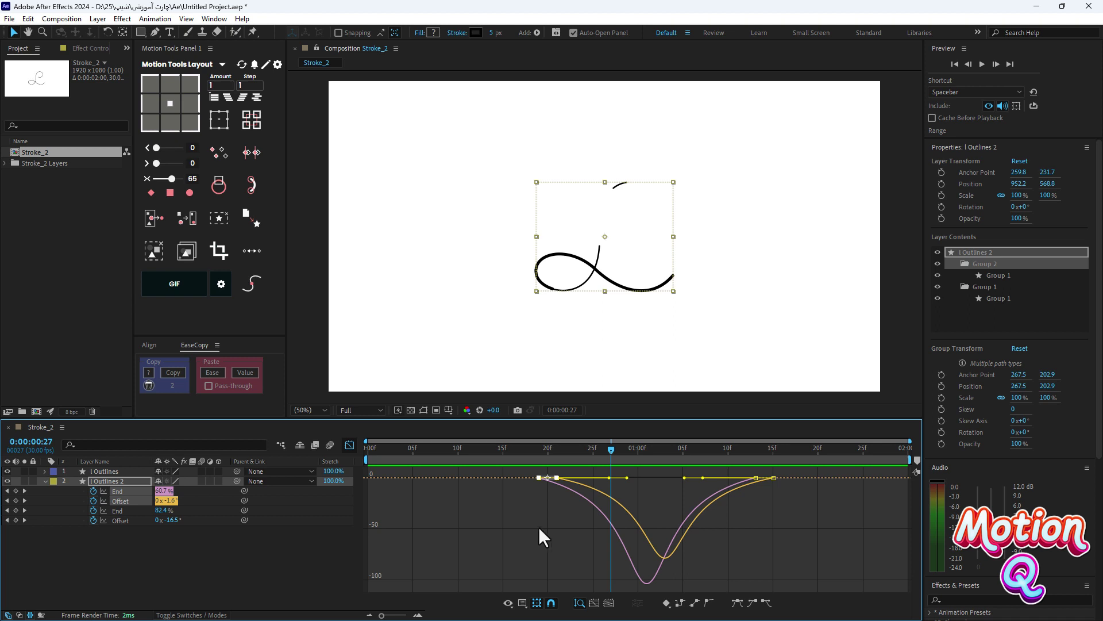
drag(785, 471, 495, 500)
click(737, 602)
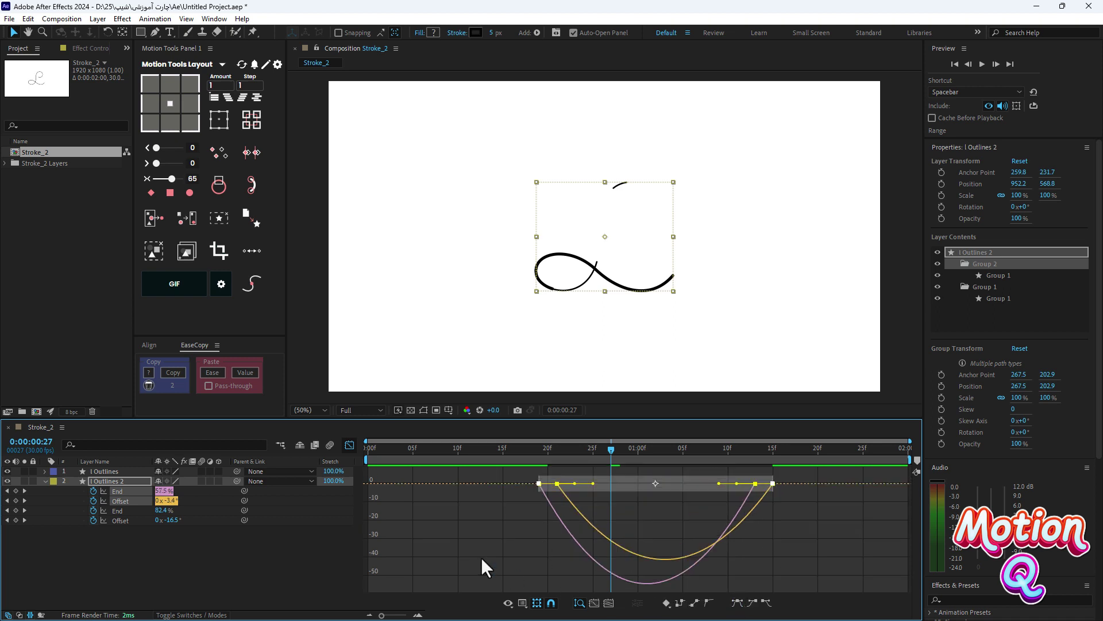
mouse_move(491, 447)
mouse_down()
mouse_move(411, 454)
mouse_move(644, 458)
mouse_move(448, 453)
mouse_move(583, 456)
mouse_up()
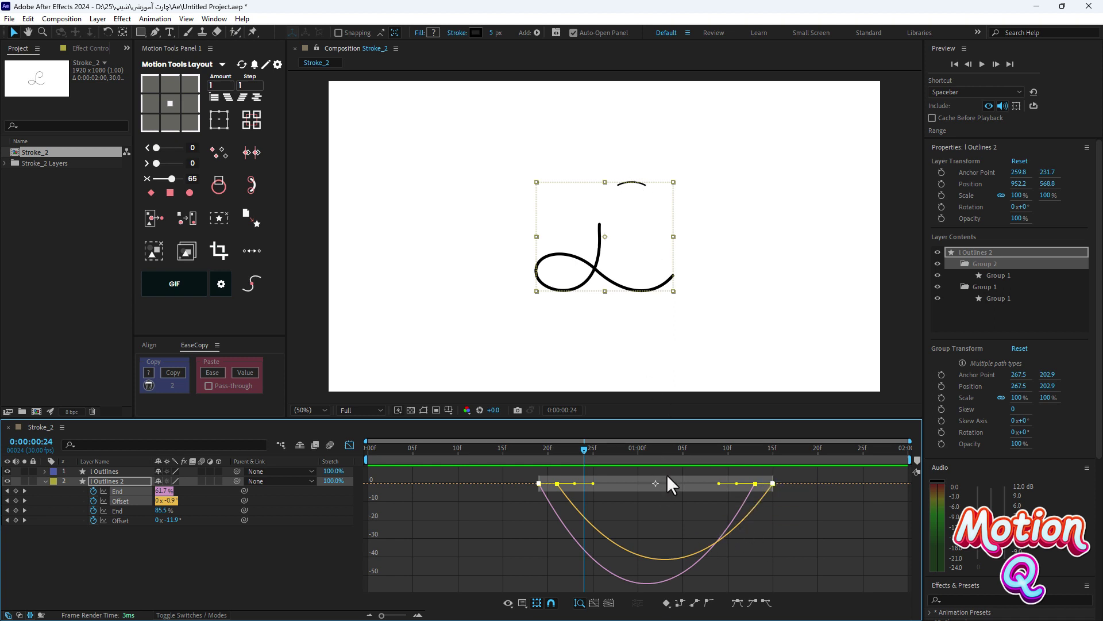
mouse_move(746, 495)
drag(546, 447, 654, 449)
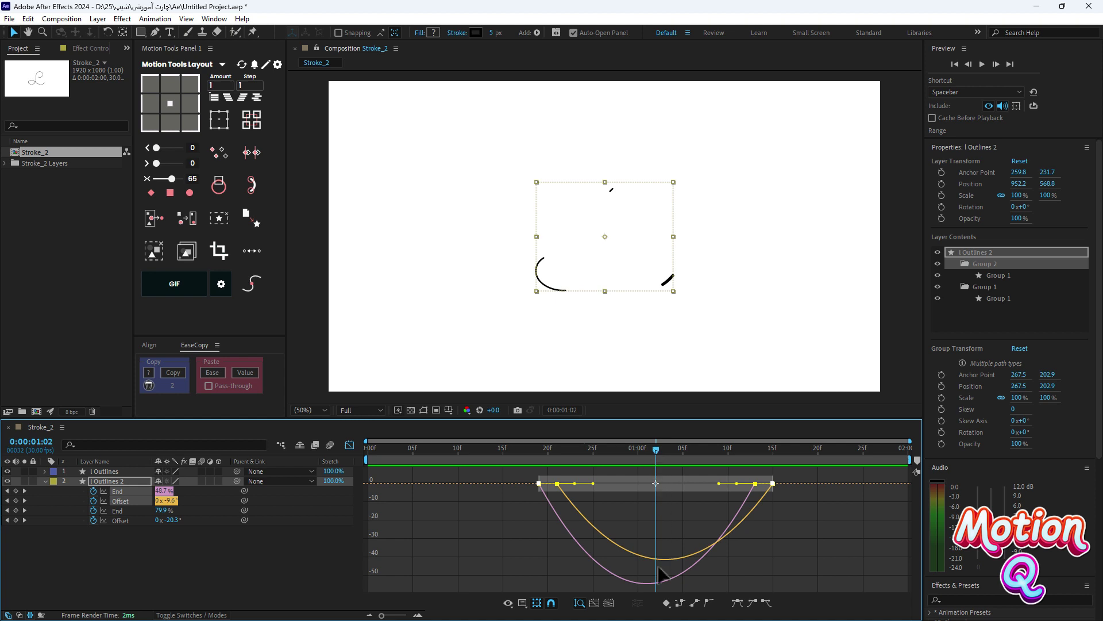
Lengthen the incoming ease of Group 2's last End and Offset keyframes to about 0:00:01:01 and 0:00:01:03, and play from frame 18.
mouse_move(665, 564)
mouse_move(656, 583)
drag(794, 476, 632, 472)
click(531, 448)
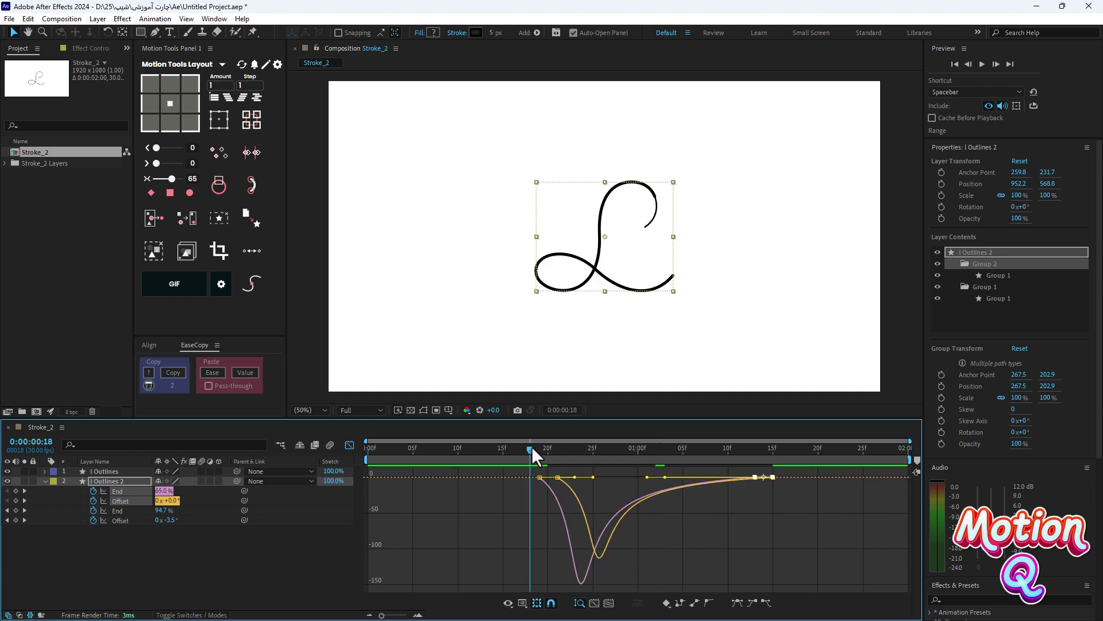
key(space)
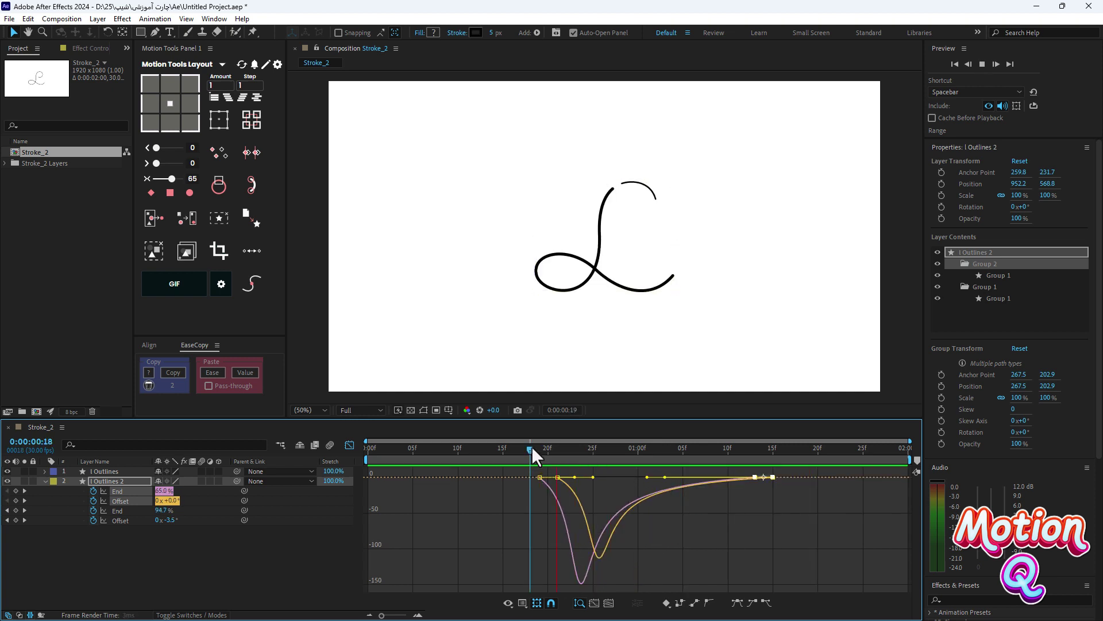
Replay and scrub between frame 18 and 0:00:01:01 to examine how the thin stroke follows the main stroke.
click(551, 447)
mouse_move(552, 447)
mouse_down()
mouse_move(653, 449)
mouse_move(632, 449)
mouse_up()
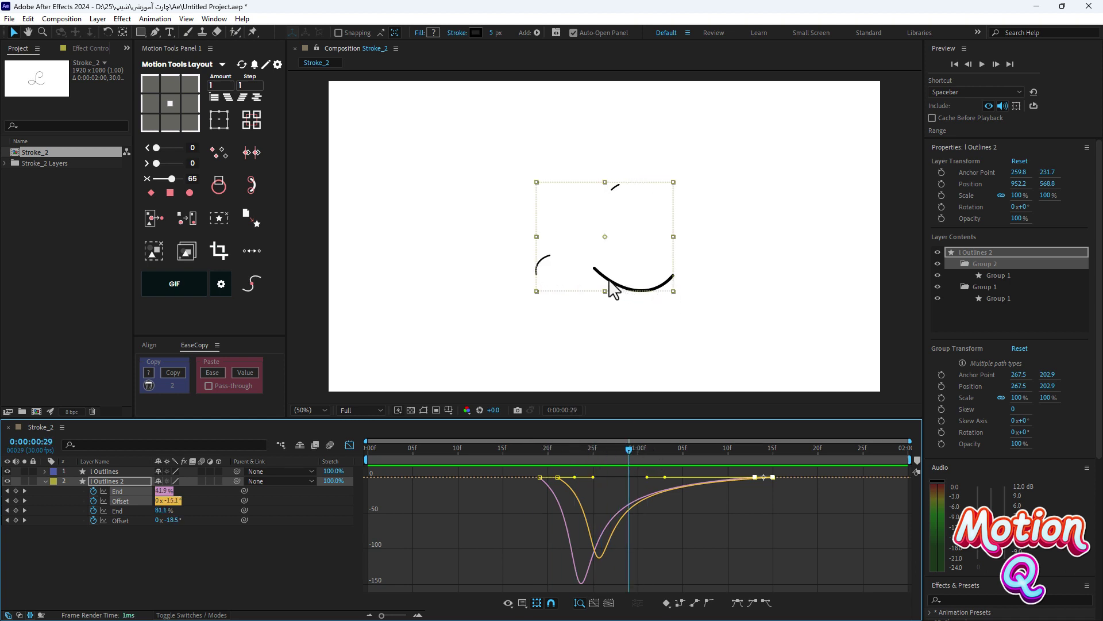
mouse_move(536, 447)
mouse_down()
mouse_move(577, 453)
mouse_move(547, 450)
mouse_up()
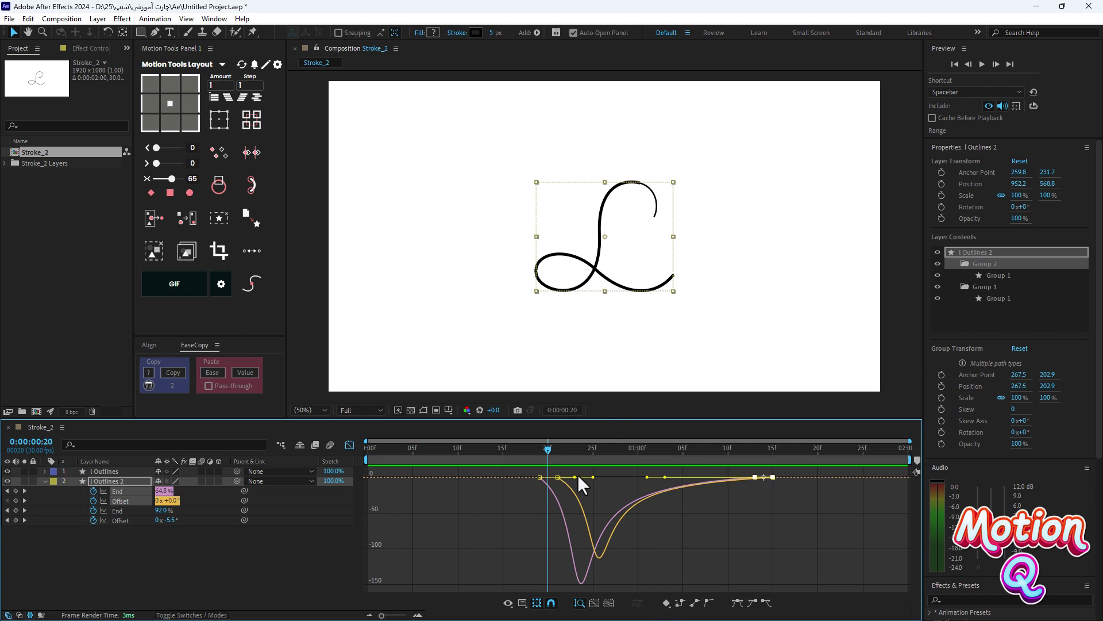
click(527, 448)
key(space)
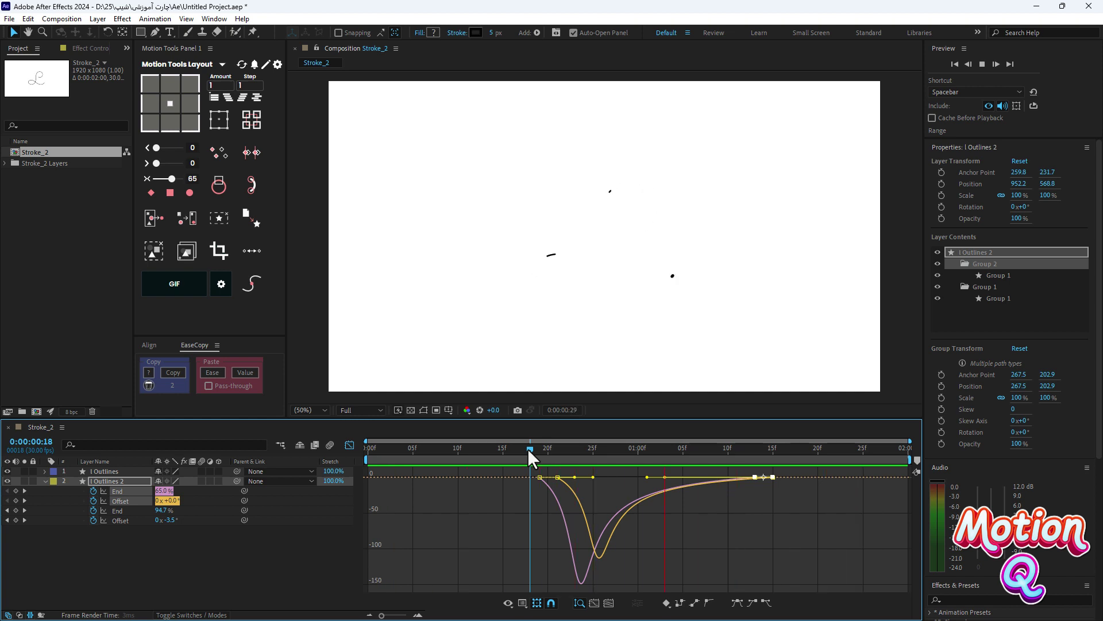
drag(527, 448, 645, 449)
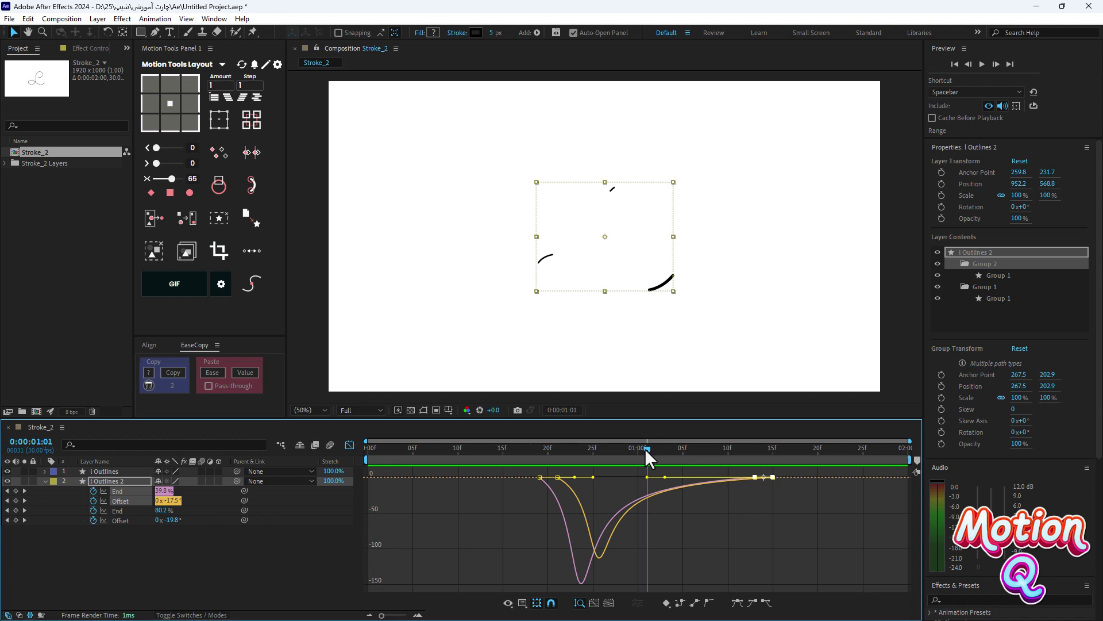
Collapse the groups of l Outlines 2, duplicate Group 2 and close the graph view.
click(46, 481)
click(64, 492)
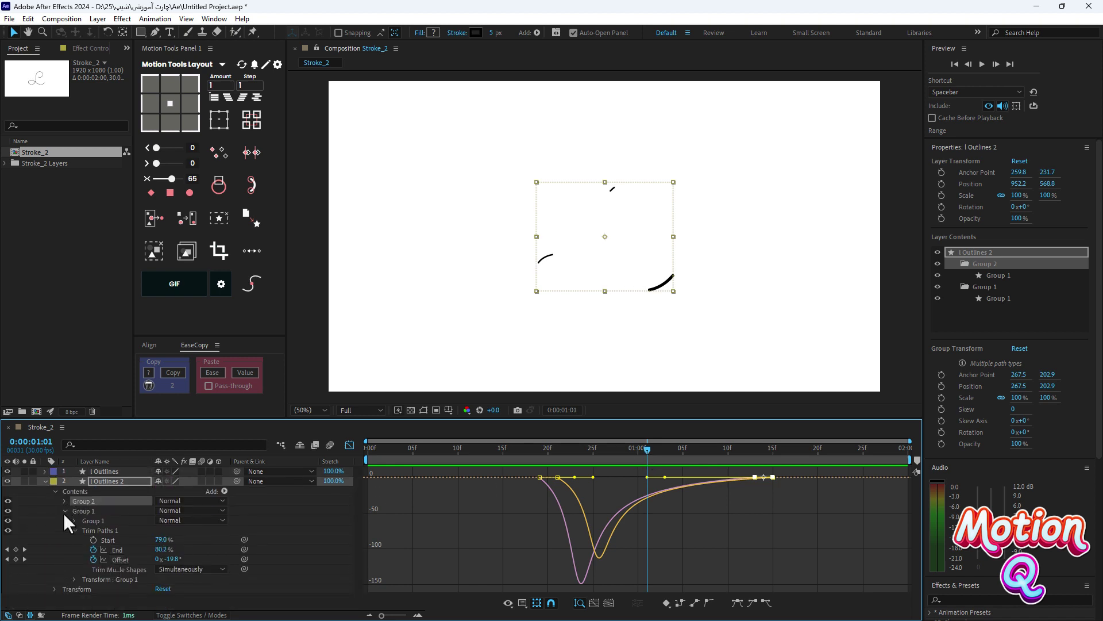
click(64, 511)
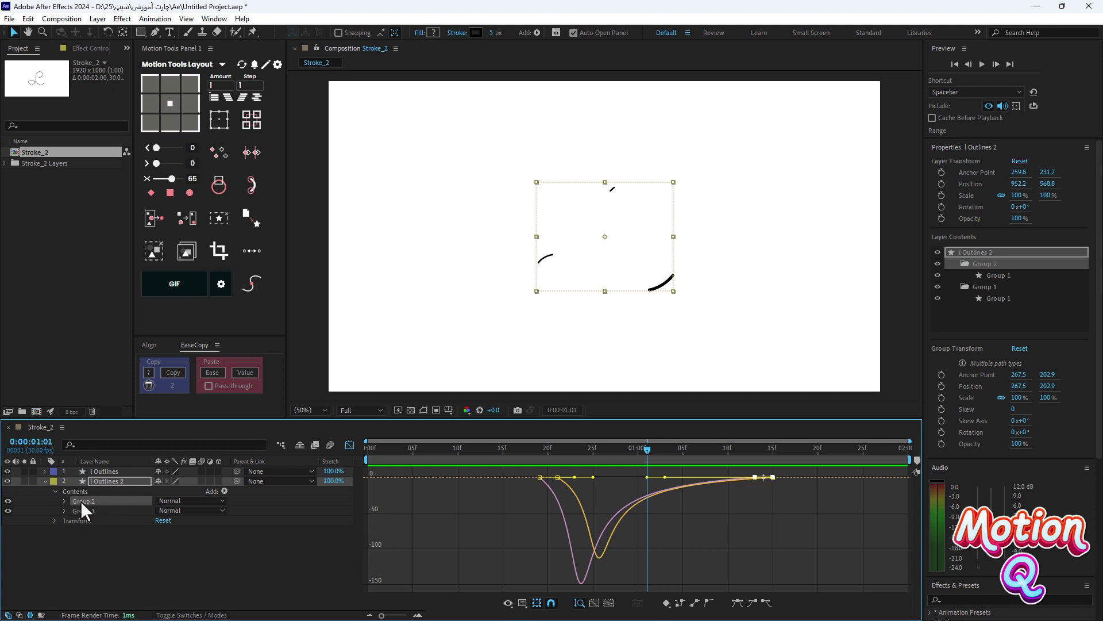
key(ctrl+d)
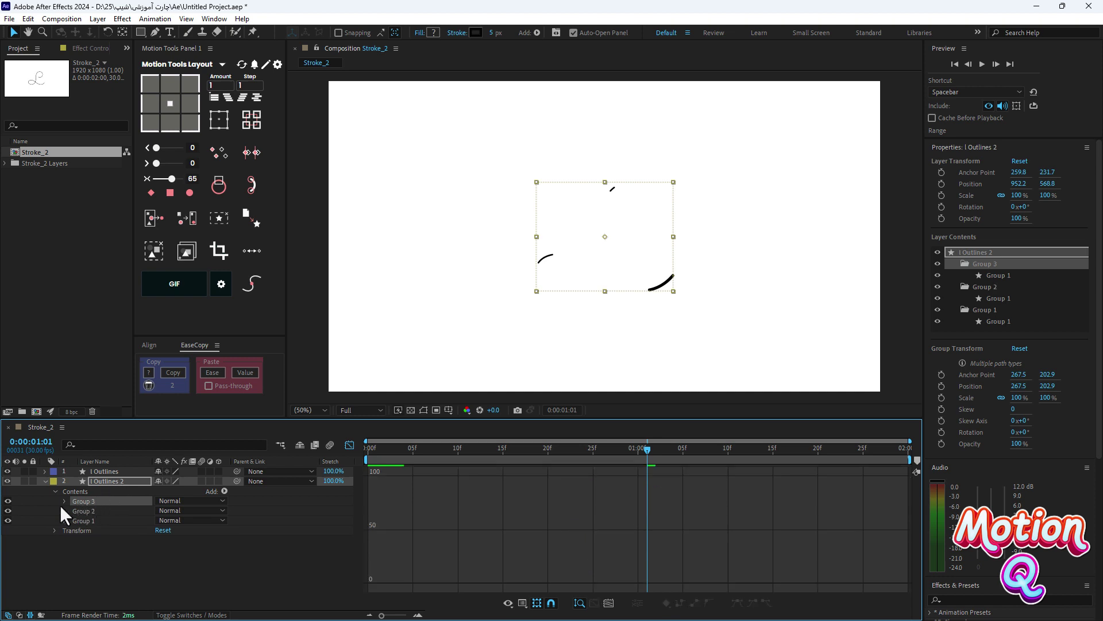
click(349, 446)
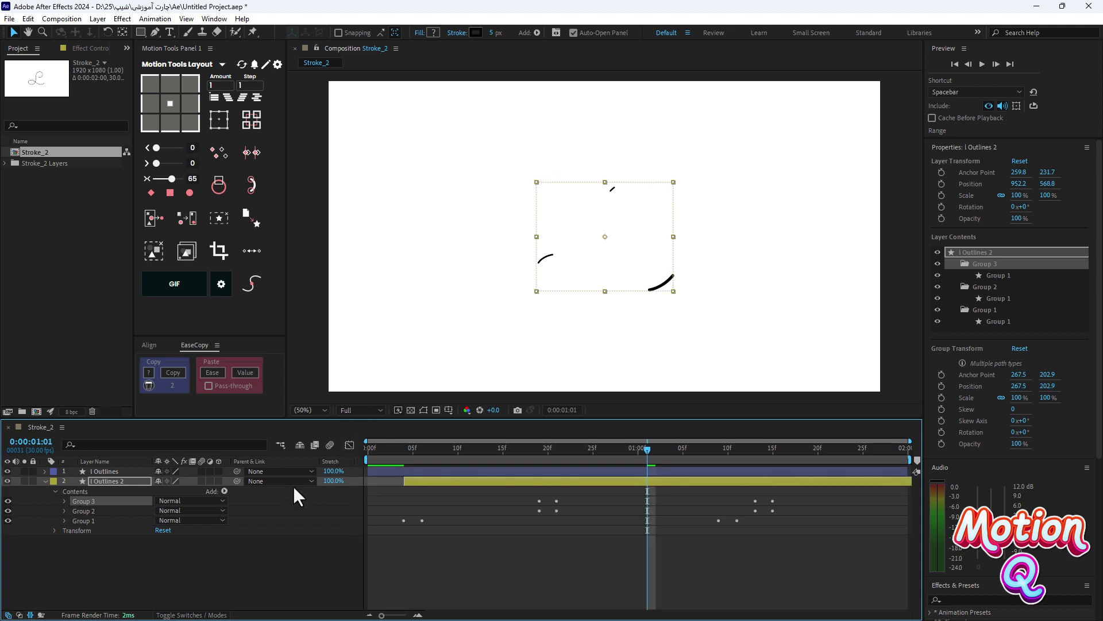
Expand Group 3's Trim Paths, hide Groups 1 and 2 and the l Outlines layer, and scrub to frame 29.
click(63, 500)
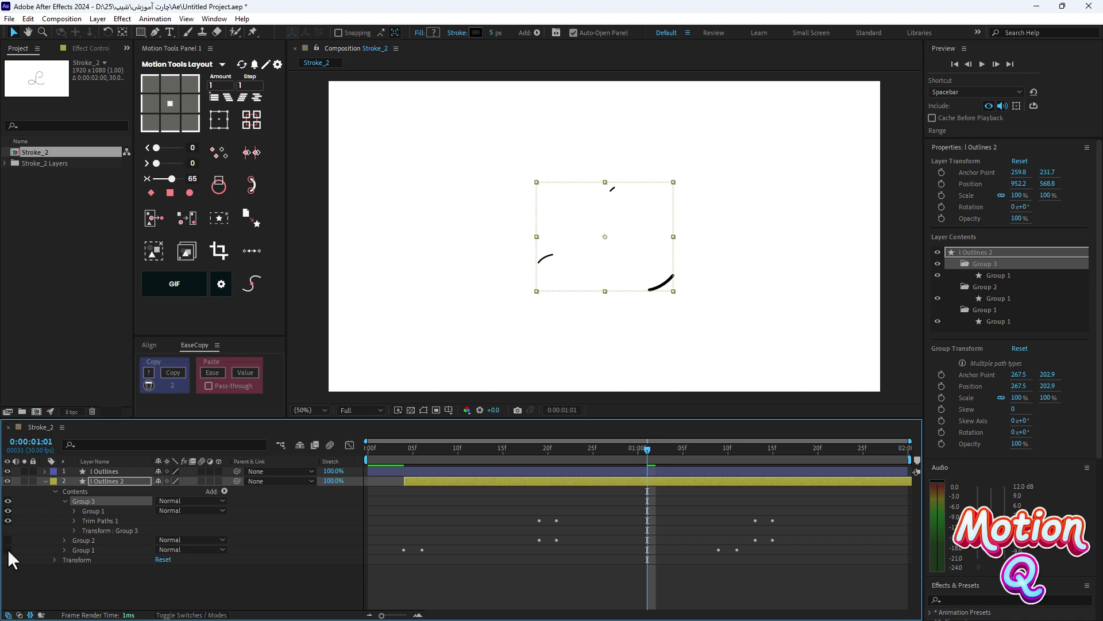
click(74, 521)
drag(538, 453, 584, 455)
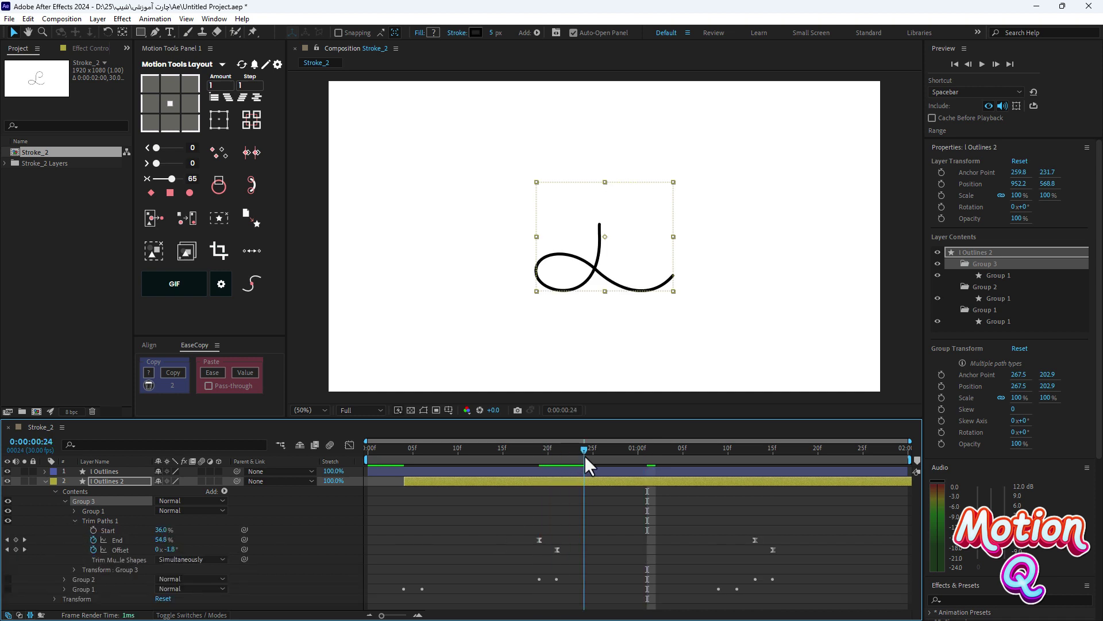
click(7, 471)
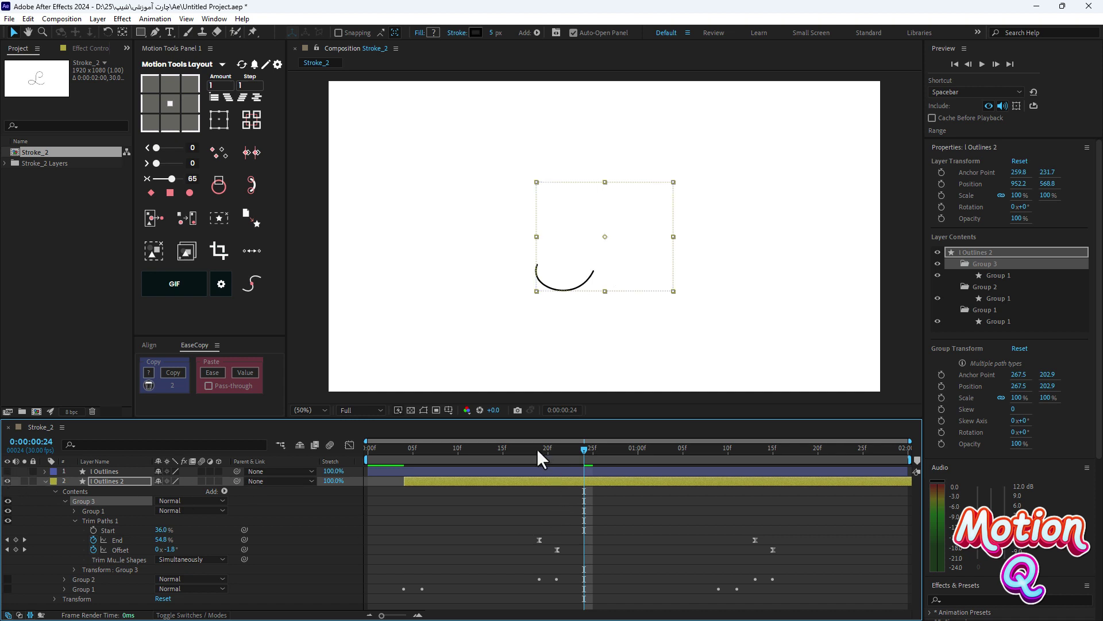
drag(537, 449, 629, 459)
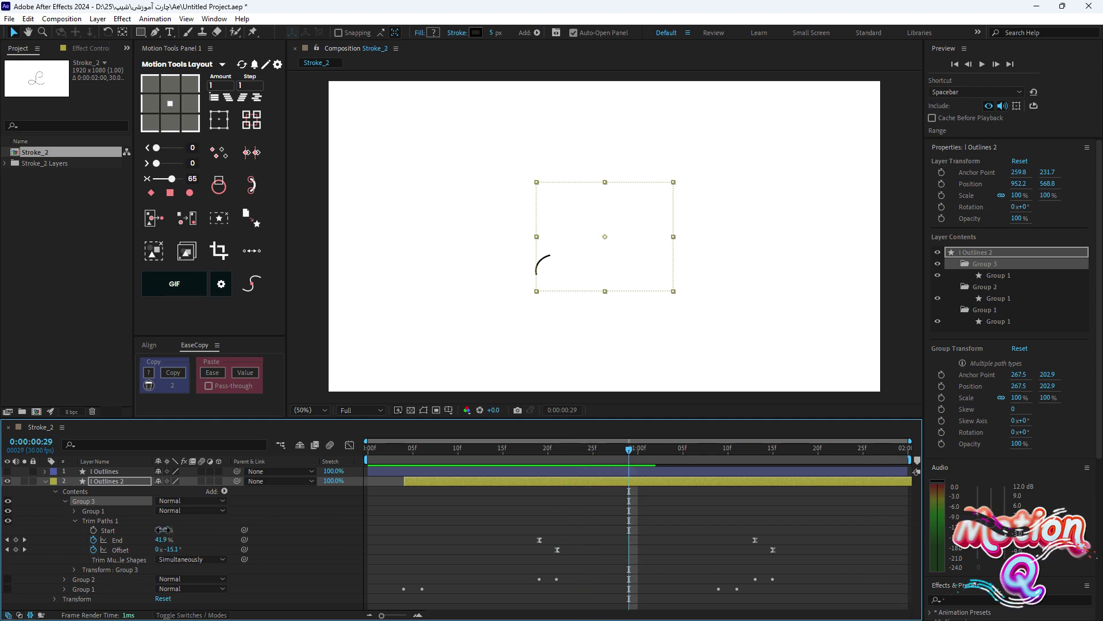
Set Group 3's Trim Paths Start to 7% and copy that value.
drag(169, 536, 141, 525)
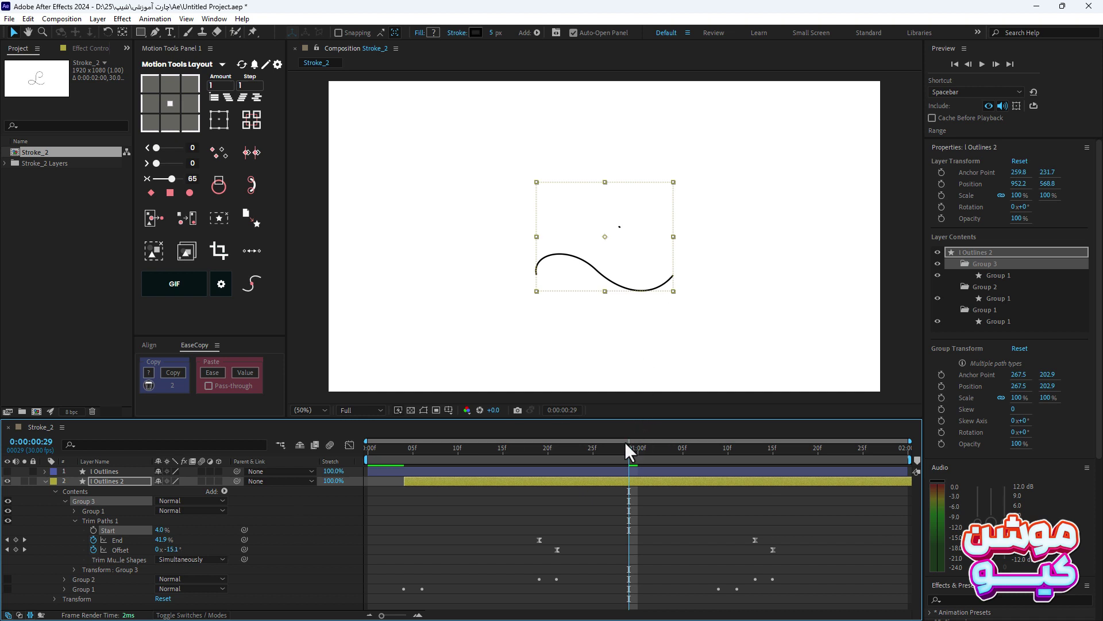
drag(629, 451, 754, 450)
drag(656, 454, 637, 454)
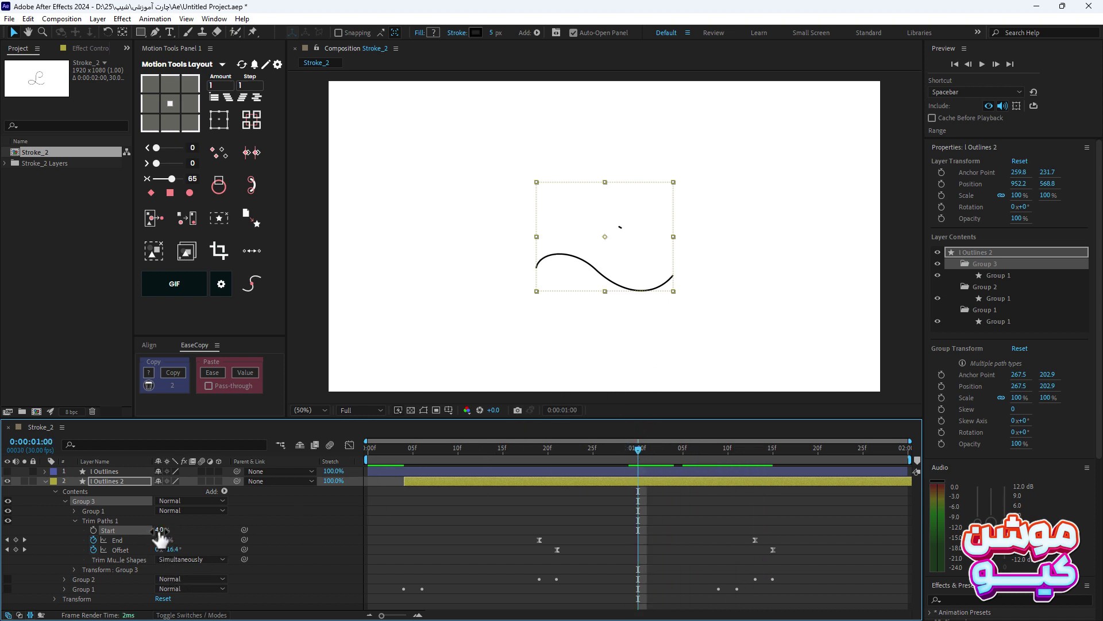
drag(161, 529, 154, 529)
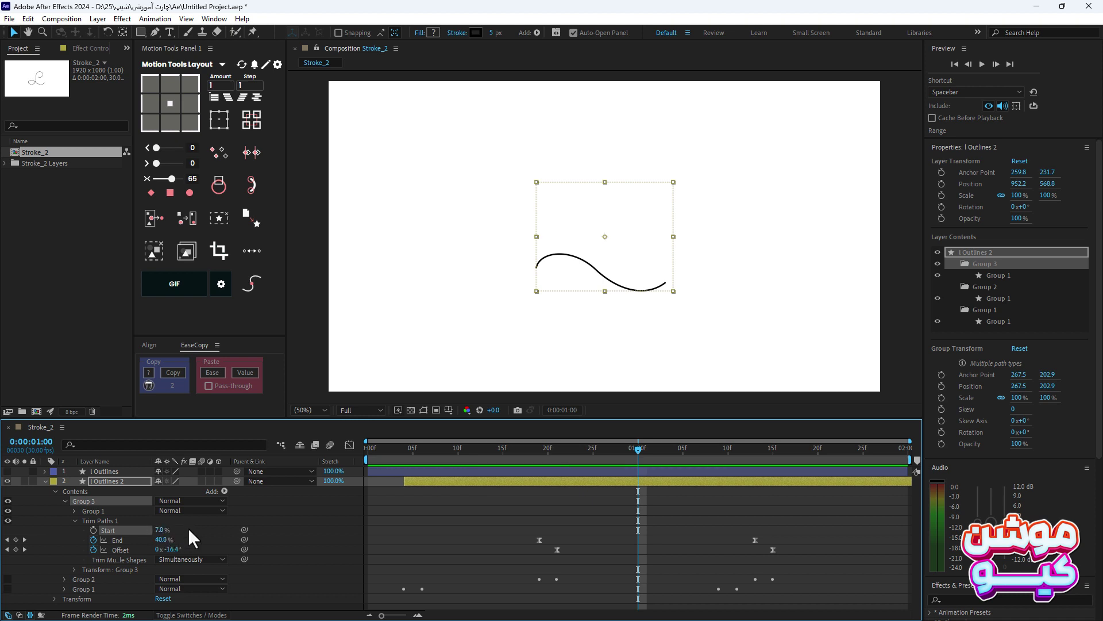
click(160, 529)
key(ctrl+c)
Paste 7% into Group 3's End keyframe at 0:00:01:13.
click(753, 450)
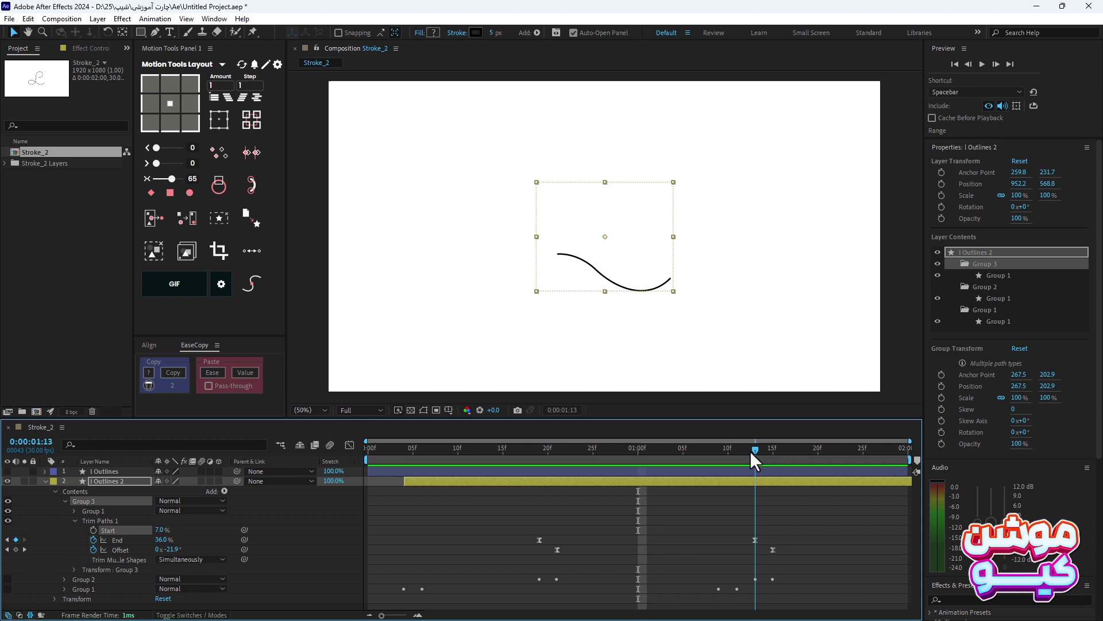
click(754, 539)
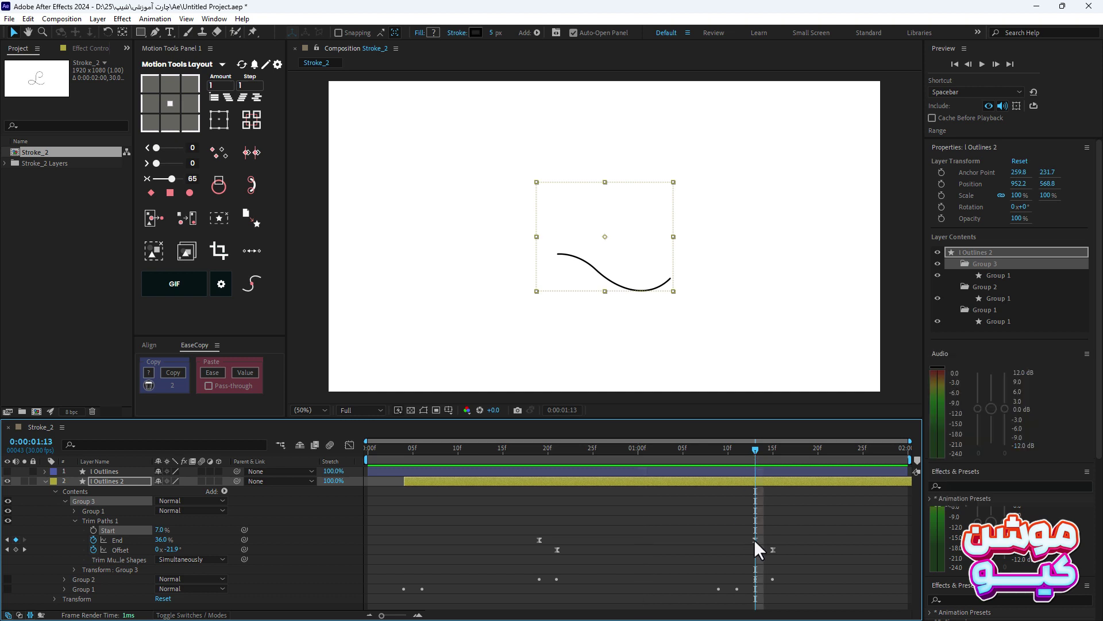
click(162, 539)
key(ctrl+v)
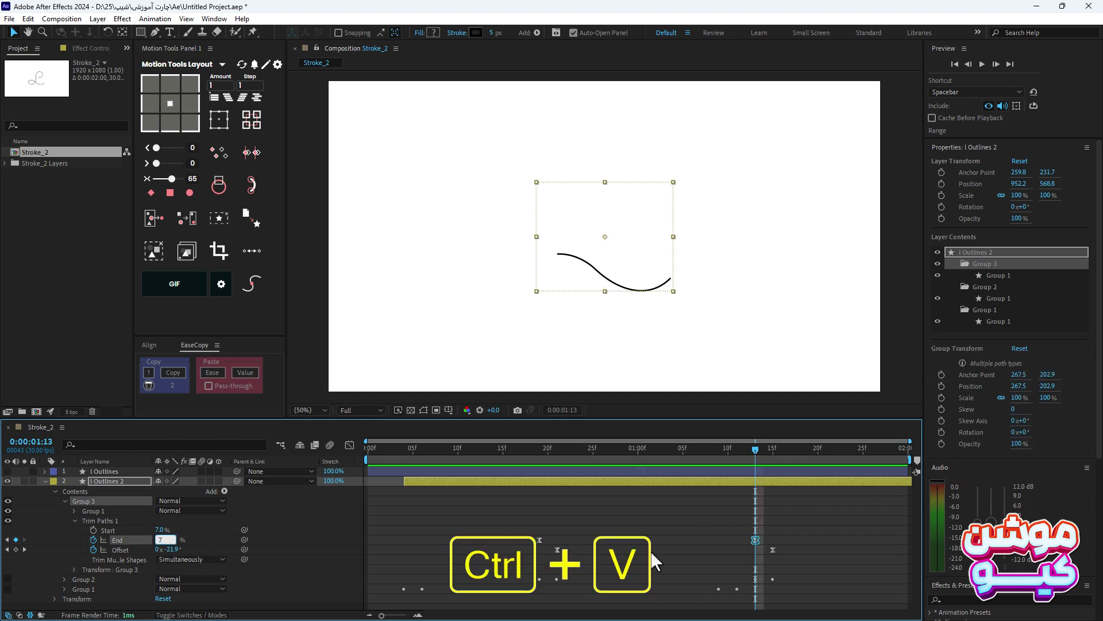
click(649, 551)
Set Group 3's Trim Paths End keyframe at frame 19 to 29% and preview the motion.
mouse_move(533, 448)
mouse_down()
mouse_move(613, 460)
mouse_move(540, 460)
mouse_up()
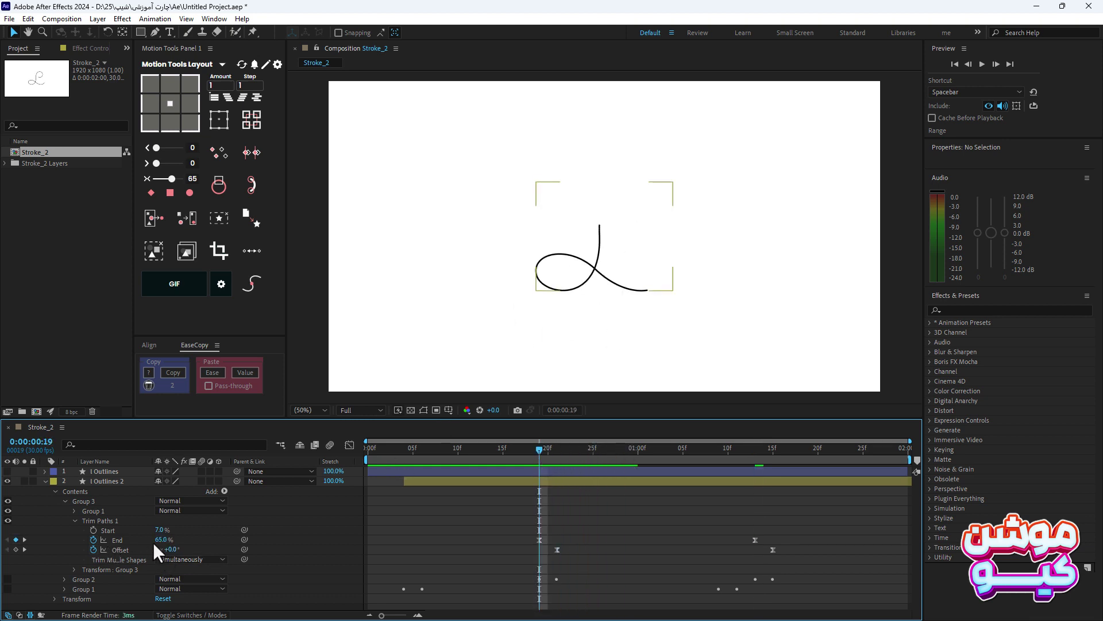
drag(163, 539, 157, 540)
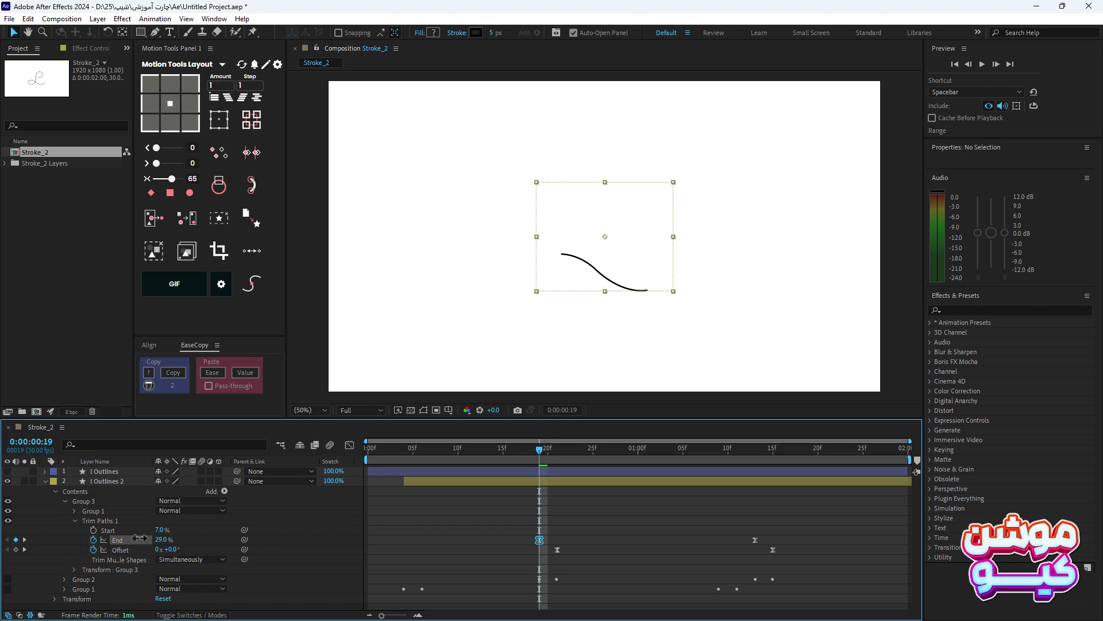
click(138, 538)
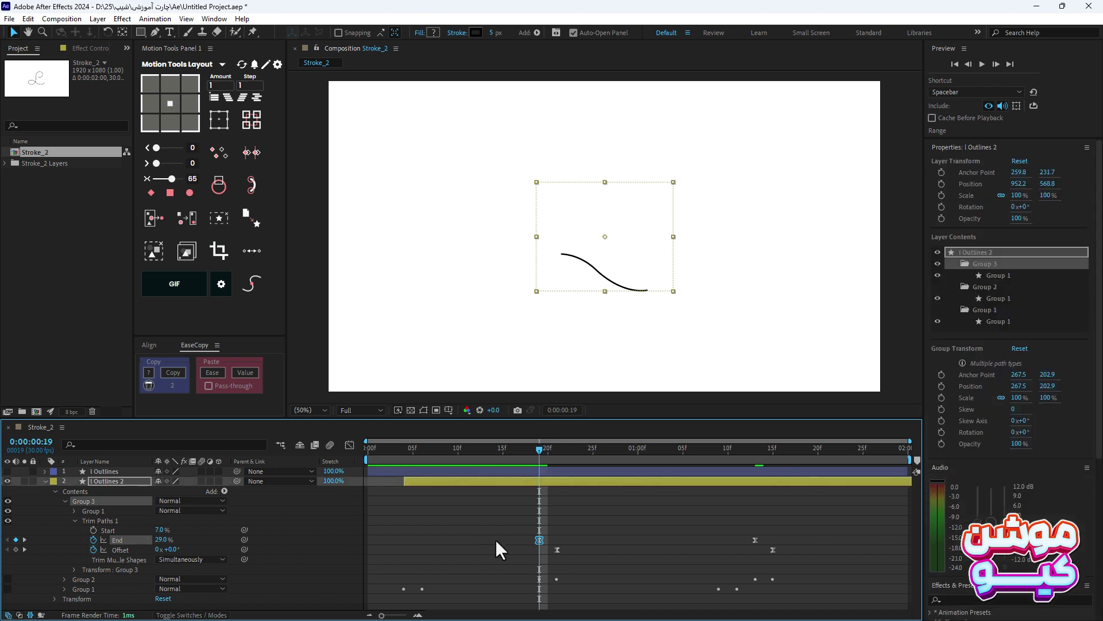
key(space)
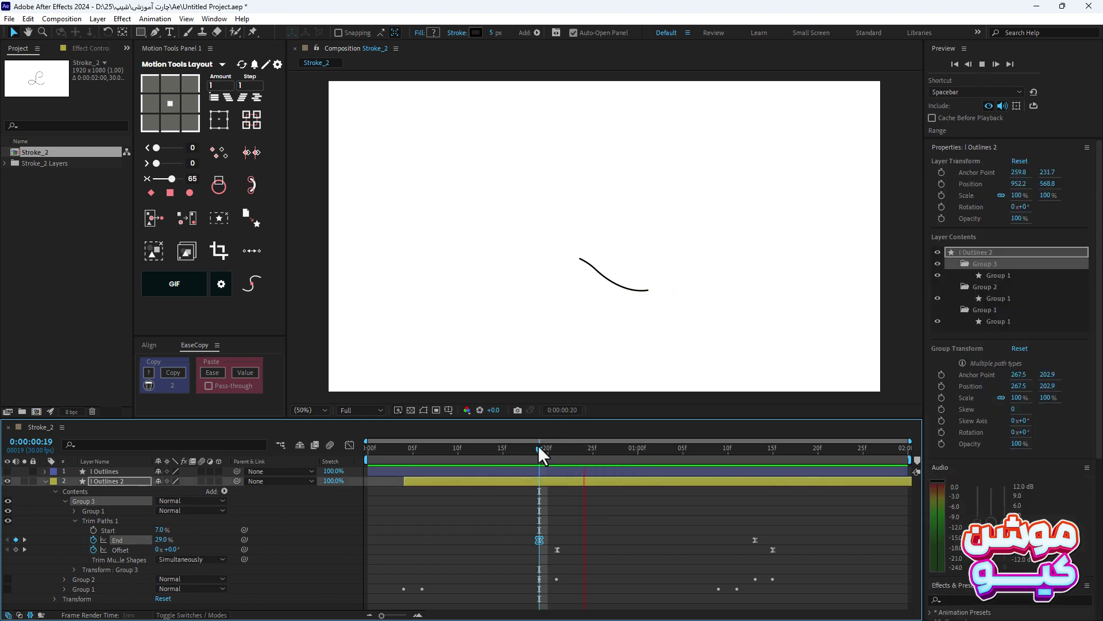
key(space)
key(space)
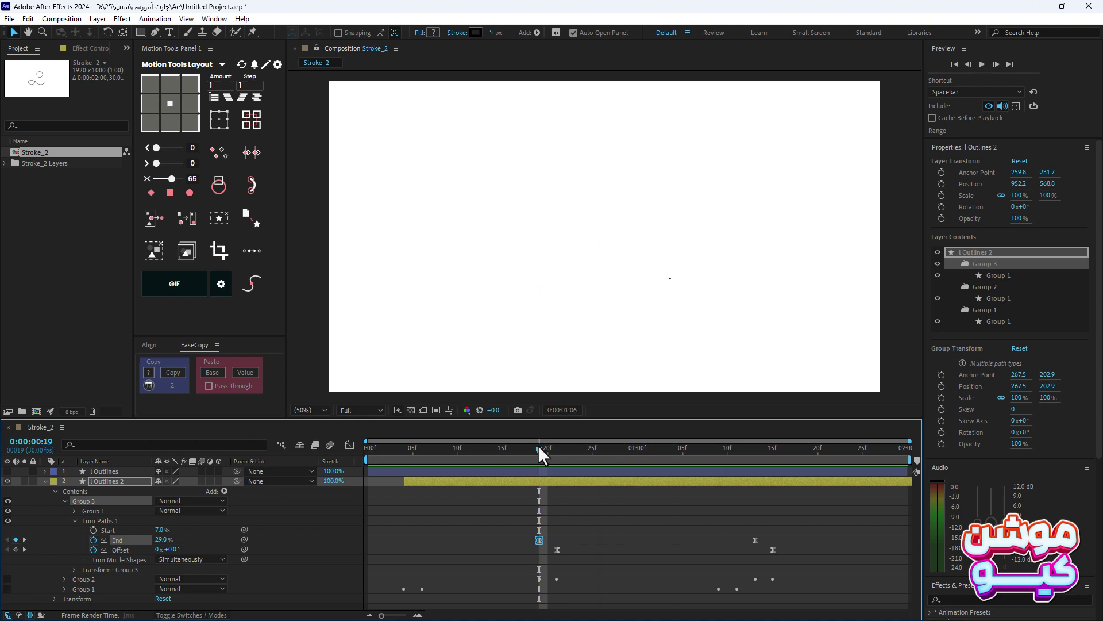
key(space)
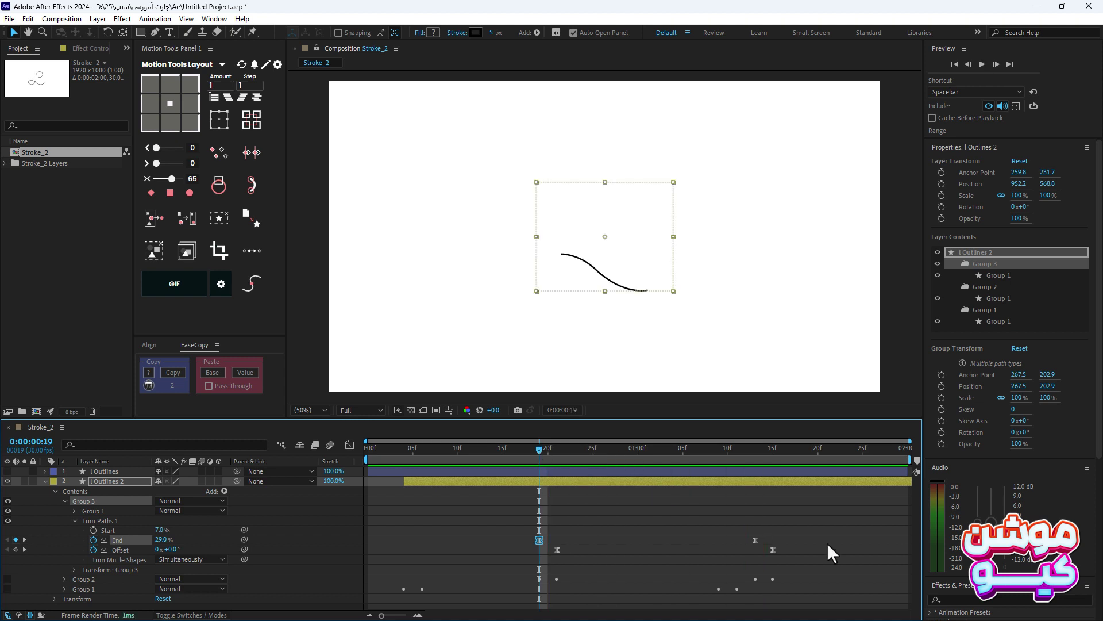
Shift all of Group 3's End and Offset keyframes three frames later in l Outlines 2 and preview from frame 4.
drag(815, 528, 532, 553)
click(122, 480)
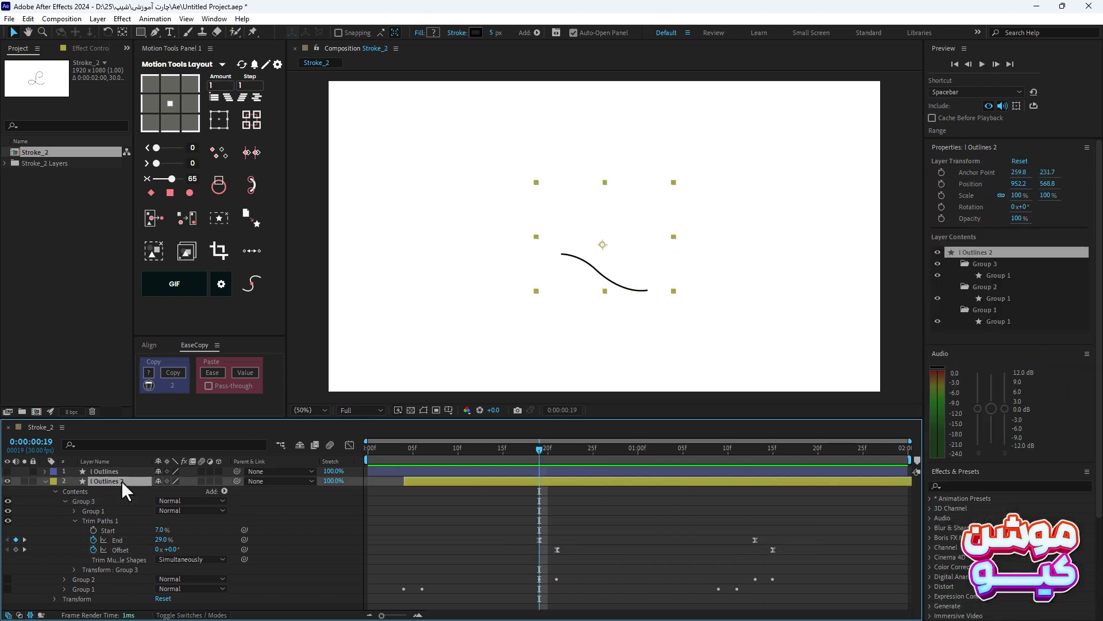
key(u)
drag(791, 492, 566, 493)
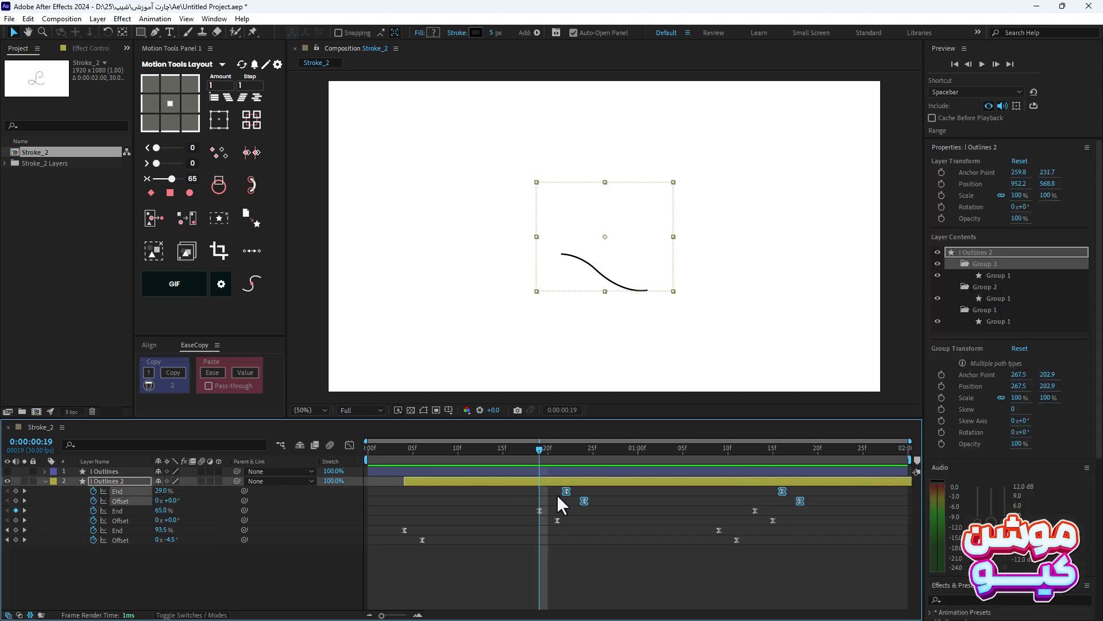
drag(448, 448, 408, 449)
key(space)
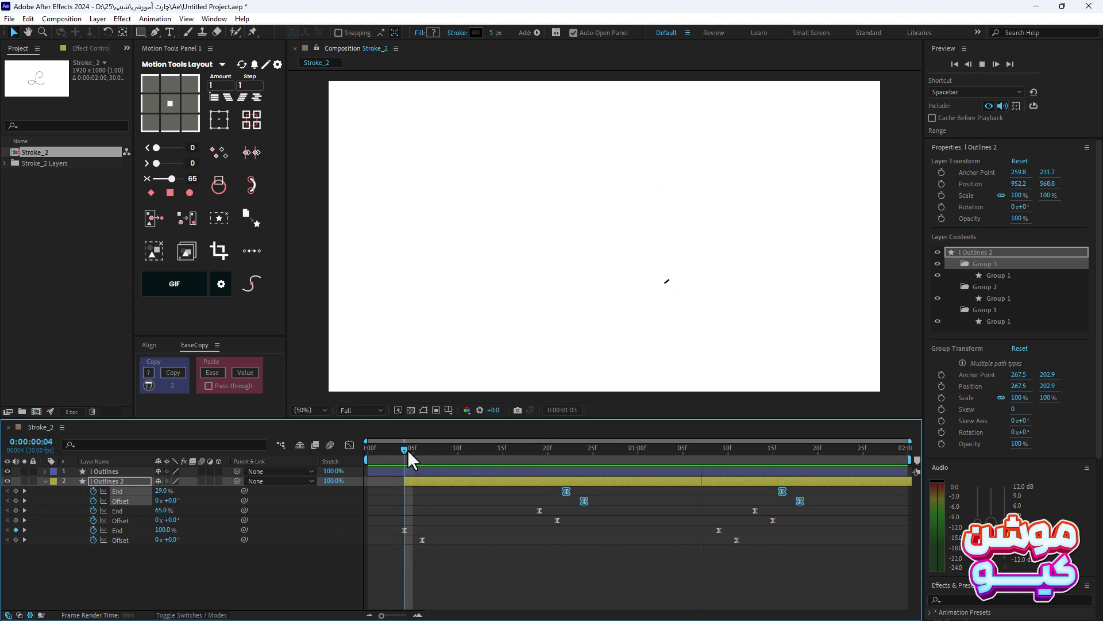
key(space)
Collapse the groups of l Outlines 2, make Groups 1 and 2 visible again, and play the animation from frame 4.
mouse_move(409, 451)
mouse_down()
mouse_move(640, 463)
mouse_move(574, 464)
mouse_up()
click(45, 481)
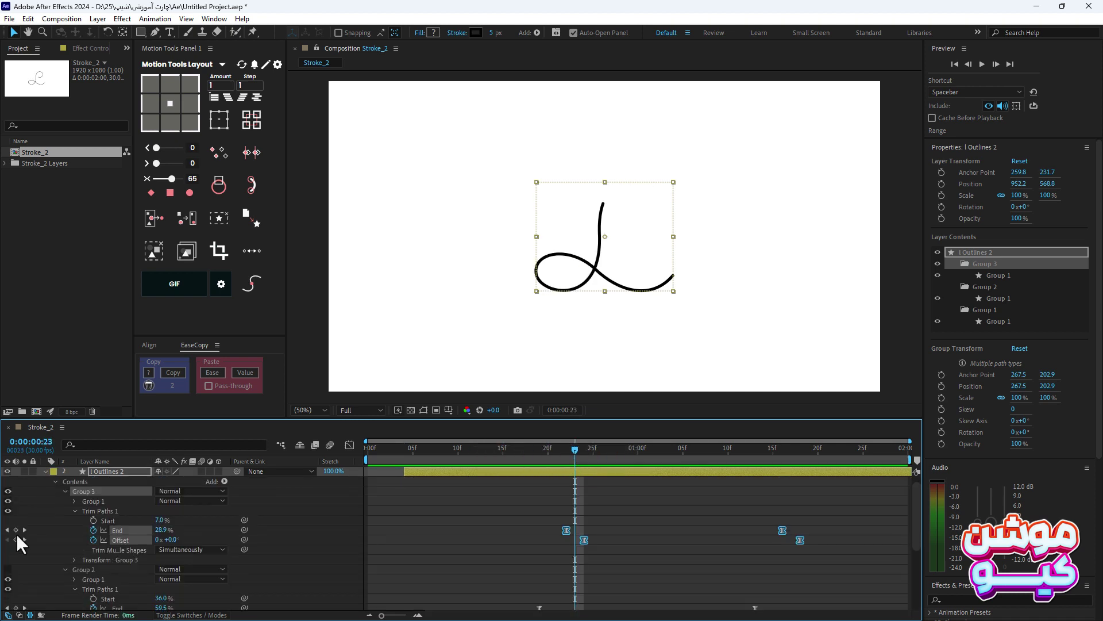
click(74, 510)
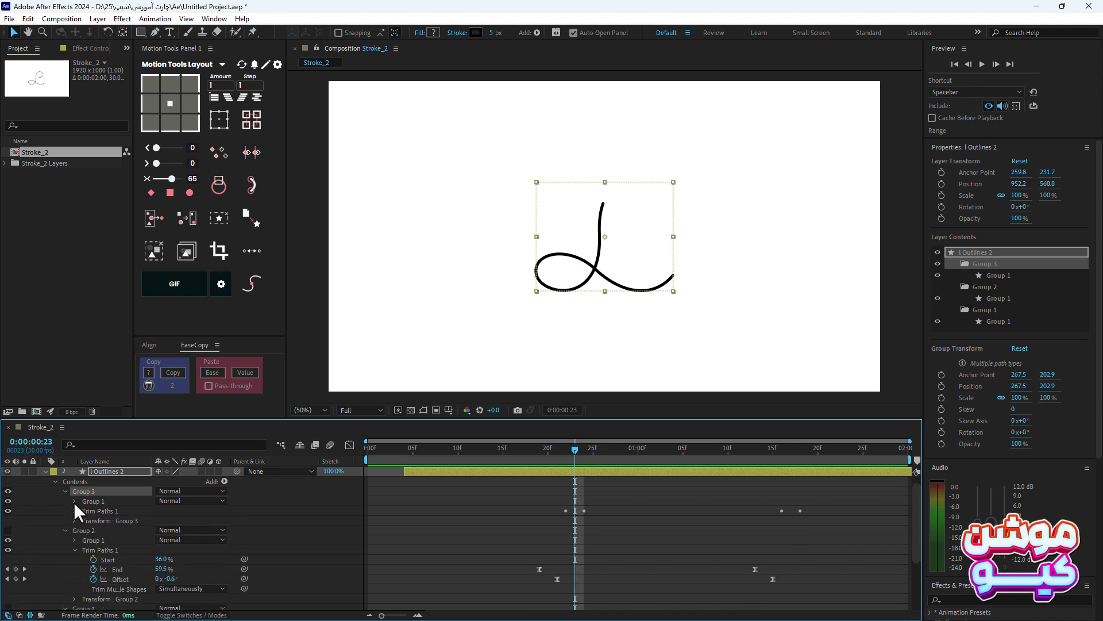
click(64, 530)
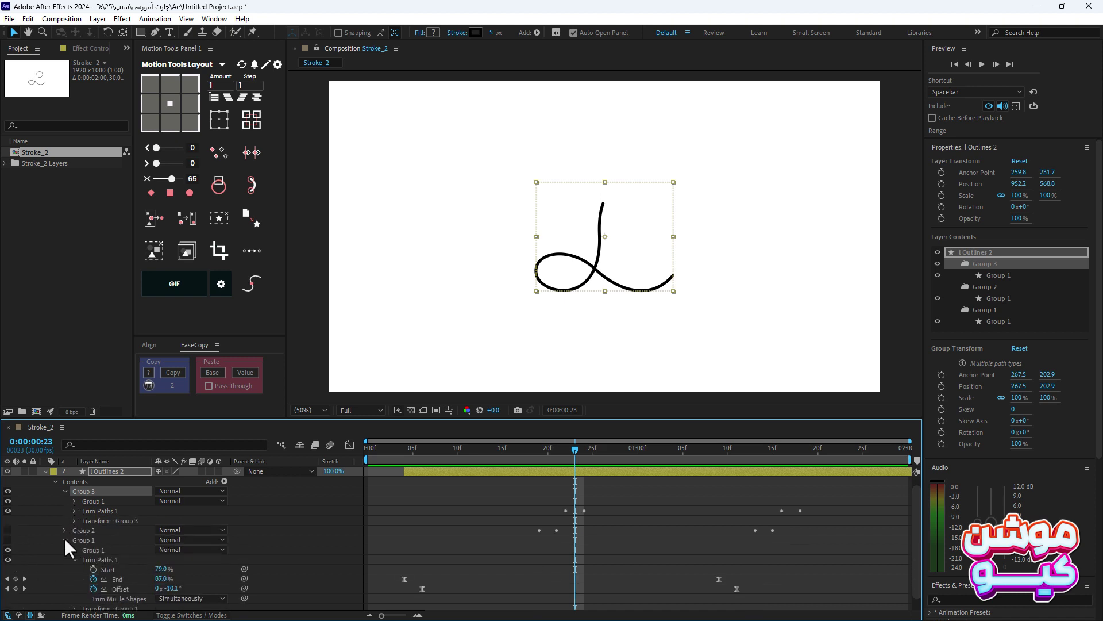
click(65, 539)
click(8, 540)
click(7, 549)
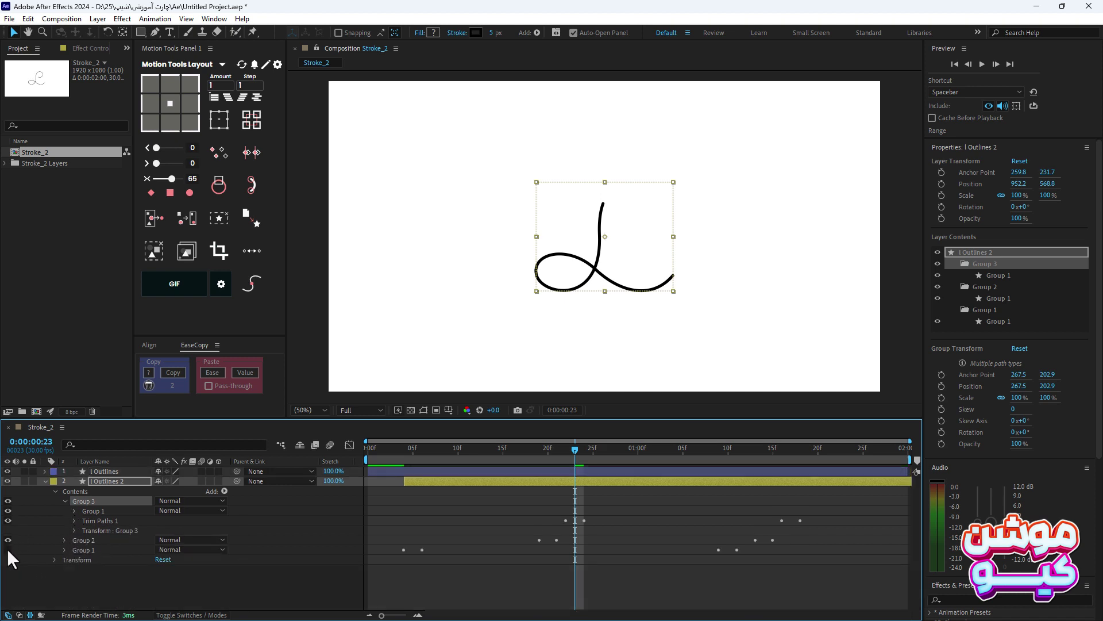
click(403, 454)
key(space)
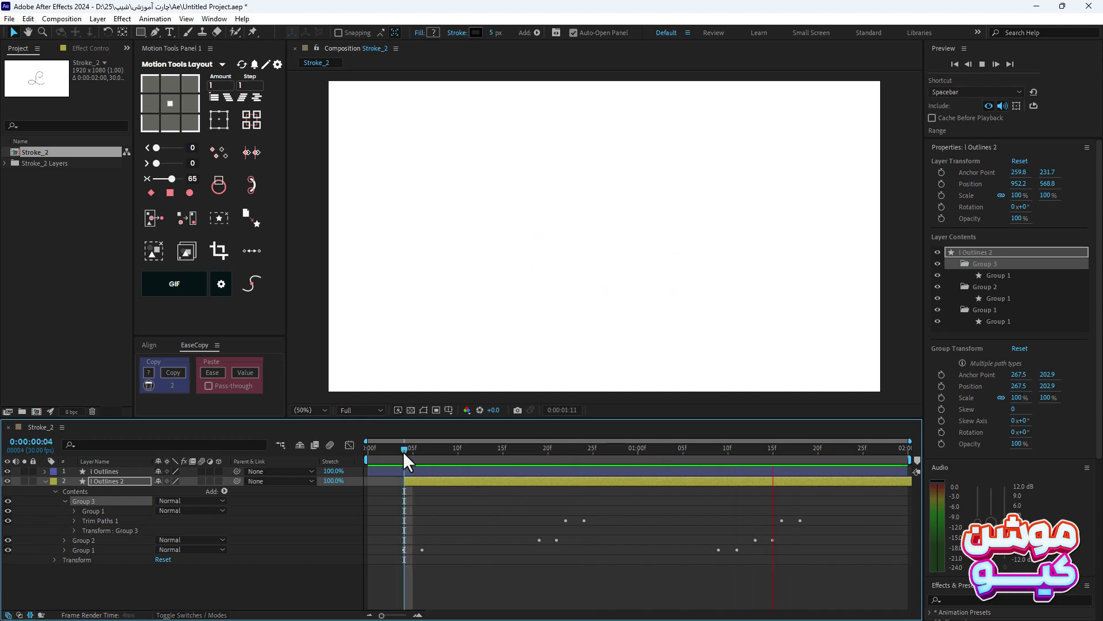
drag(404, 451, 666, 457)
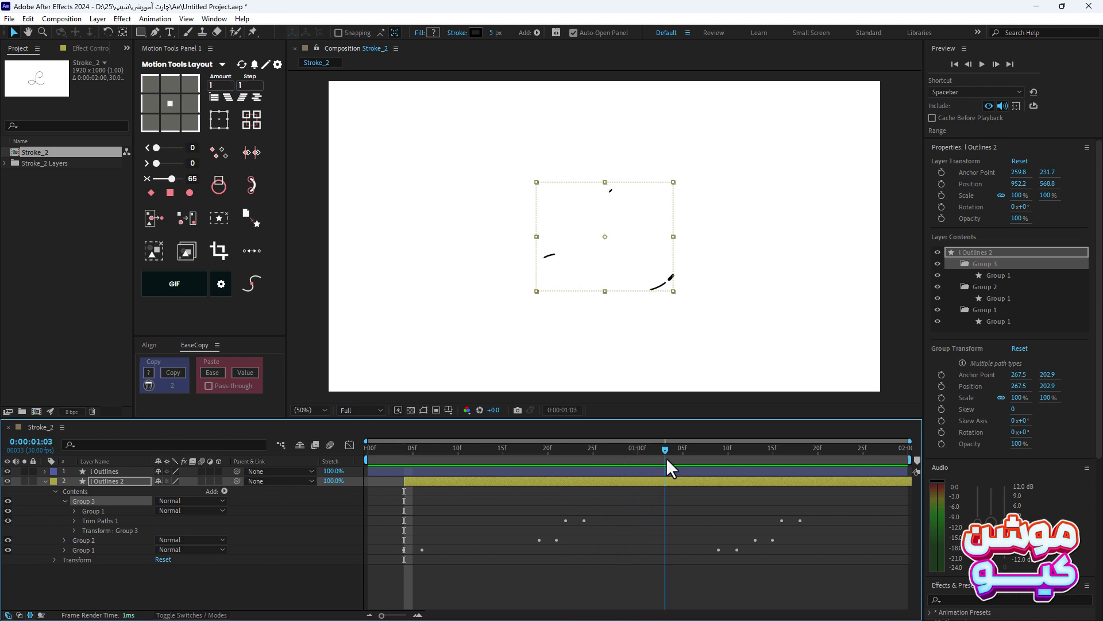
Retime Group 3's End keyframes to 0:00:01:00 and 0:00:01:18, and its Offset keyframes to 0:00:01:02 and 0:00:01:20.
click(115, 481)
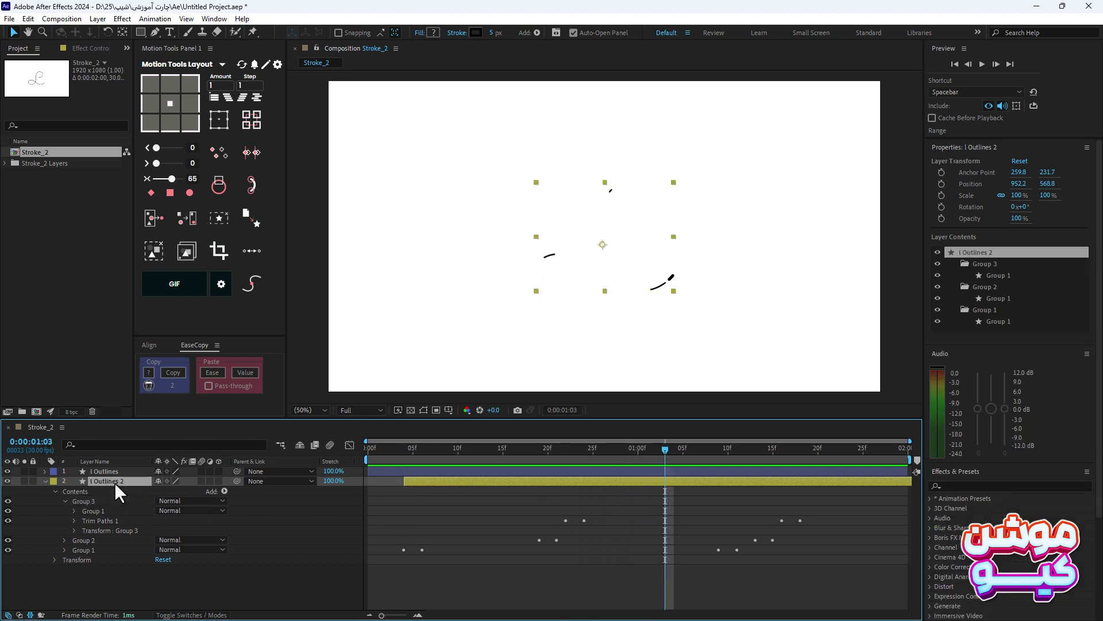
key(u)
drag(559, 459, 671, 453)
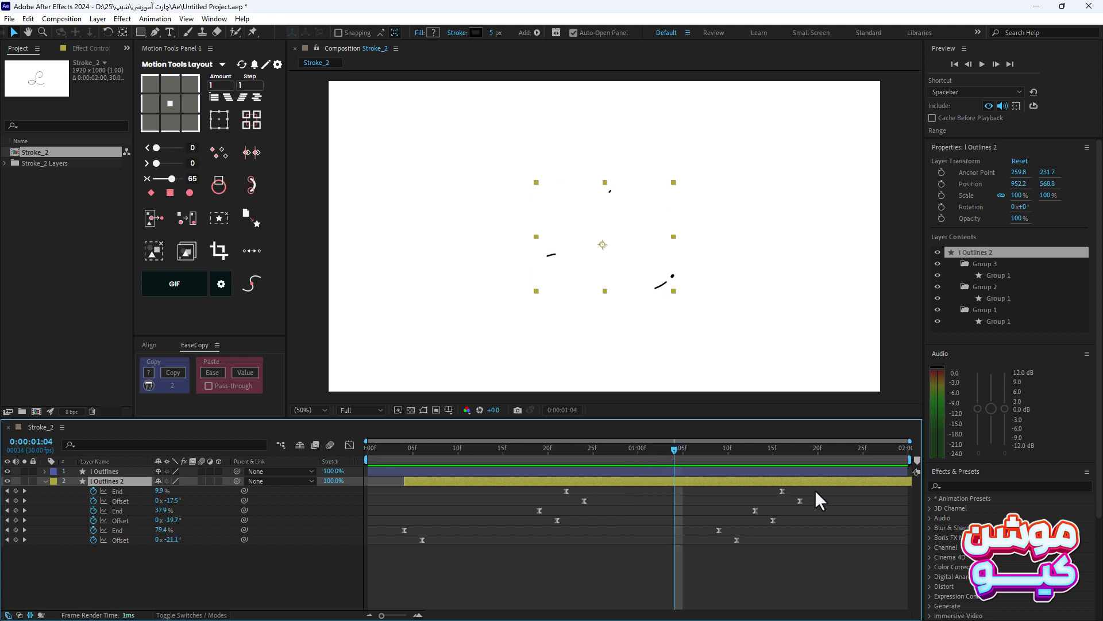
mouse_move(815, 488)
mouse_down()
mouse_move(767, 502)
mouse_move(802, 489)
mouse_up()
drag(597, 493, 635, 491)
Play the retimed animation from frame 4 and examine the speed curves of Group 3's End and Offset in the graph view.
click(405, 448)
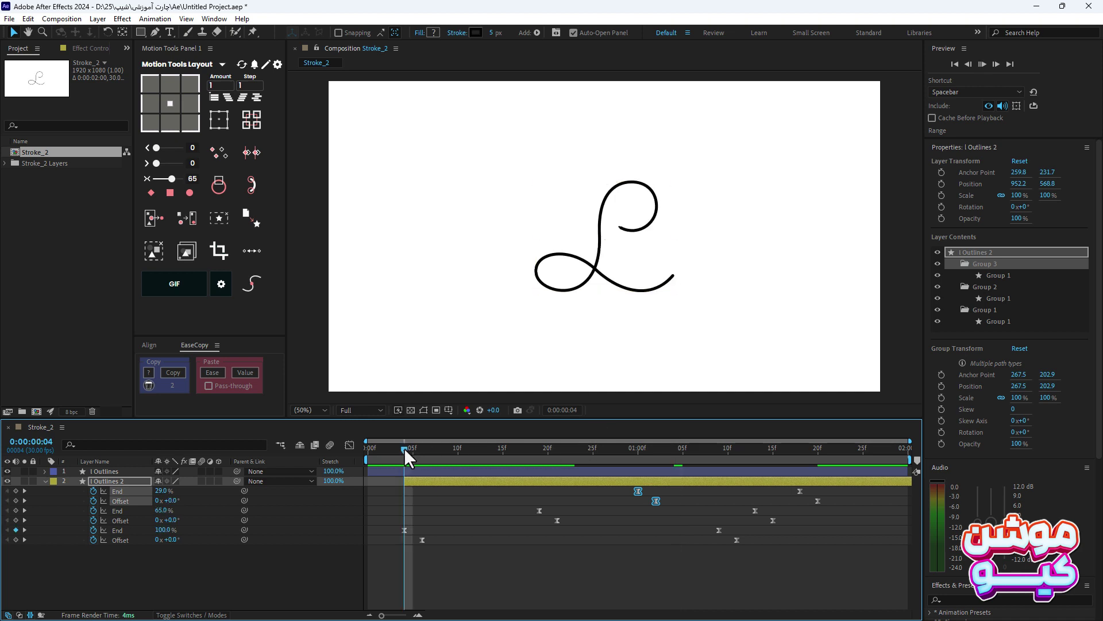
key(space)
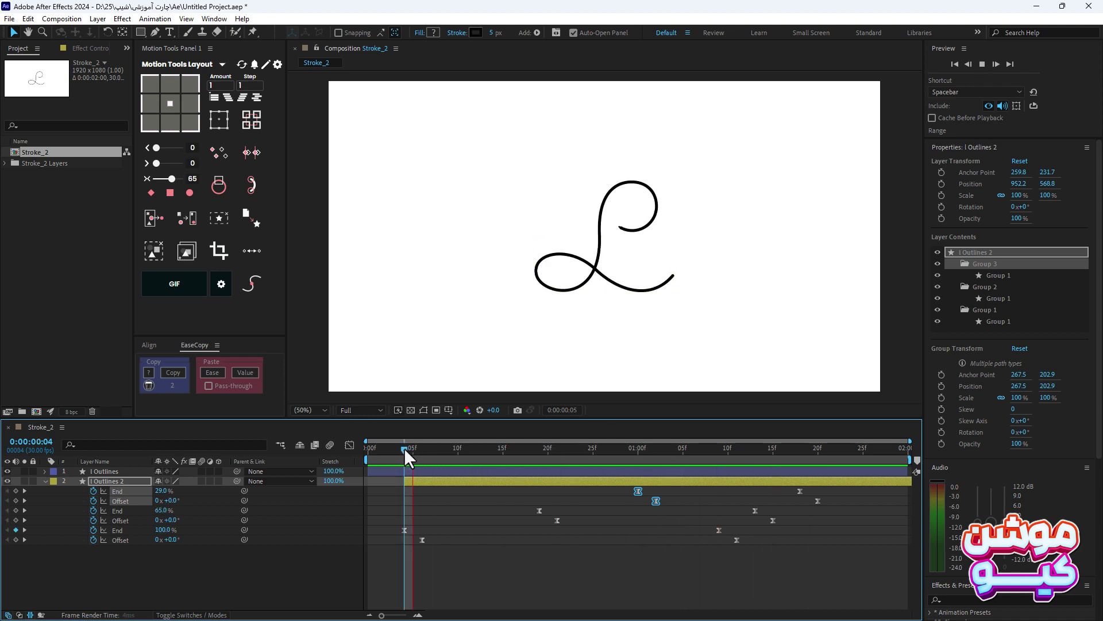
mouse_move(405, 447)
mouse_down()
mouse_move(704, 454)
mouse_move(614, 498)
mouse_move(684, 487)
mouse_move(670, 478)
mouse_up()
click(349, 445)
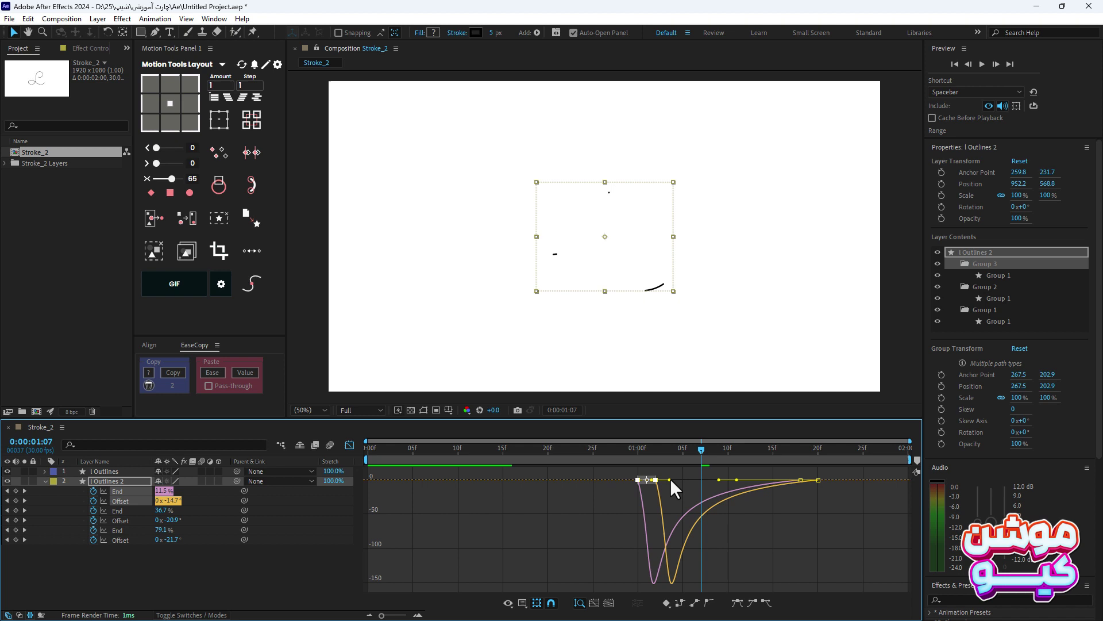
click(606, 448)
key(space)
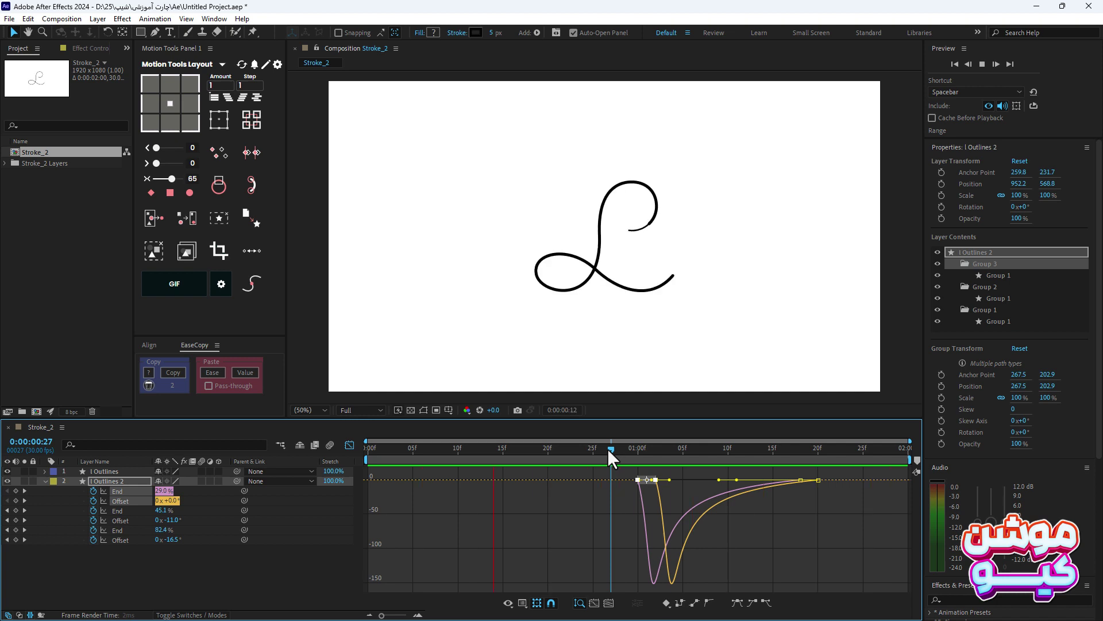
Return to the first frame, close the graph view and play the complete letter L animation.
drag(608, 448, 363, 450)
key(shift+F3)
key(space)
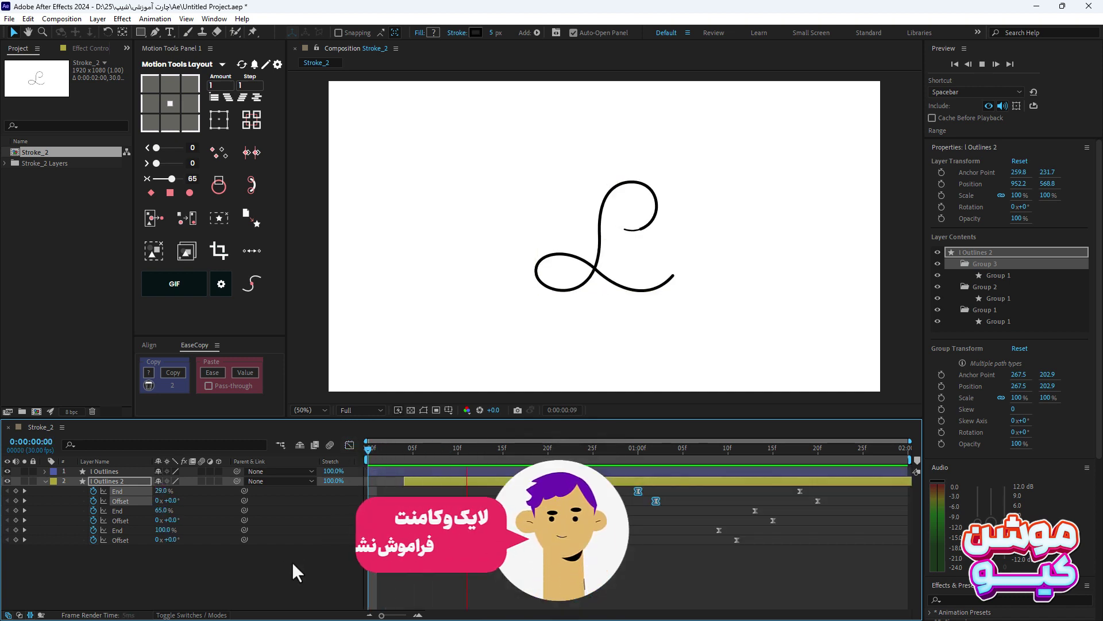